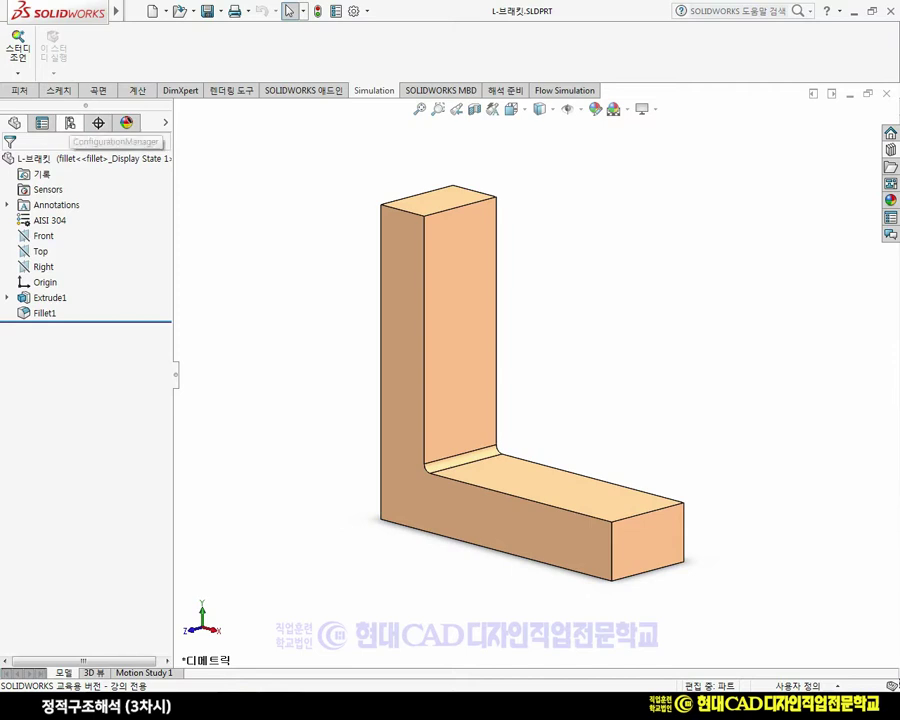
# Step: Activate the "no fillet" configuration of the L-bracket part
pyautogui.click(70, 122)
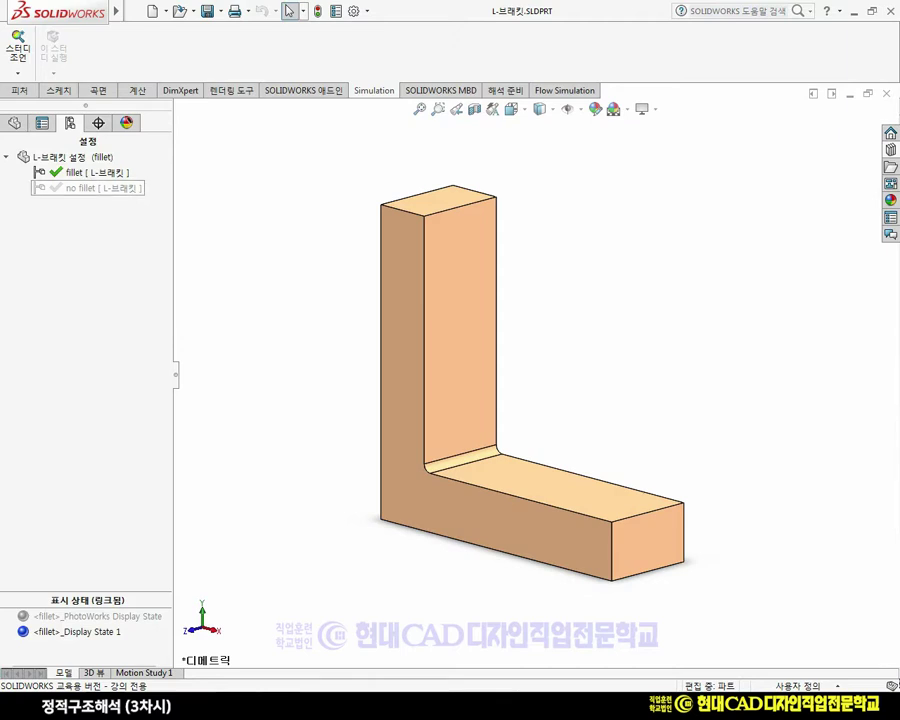
pyautogui.rightClick(100, 188)
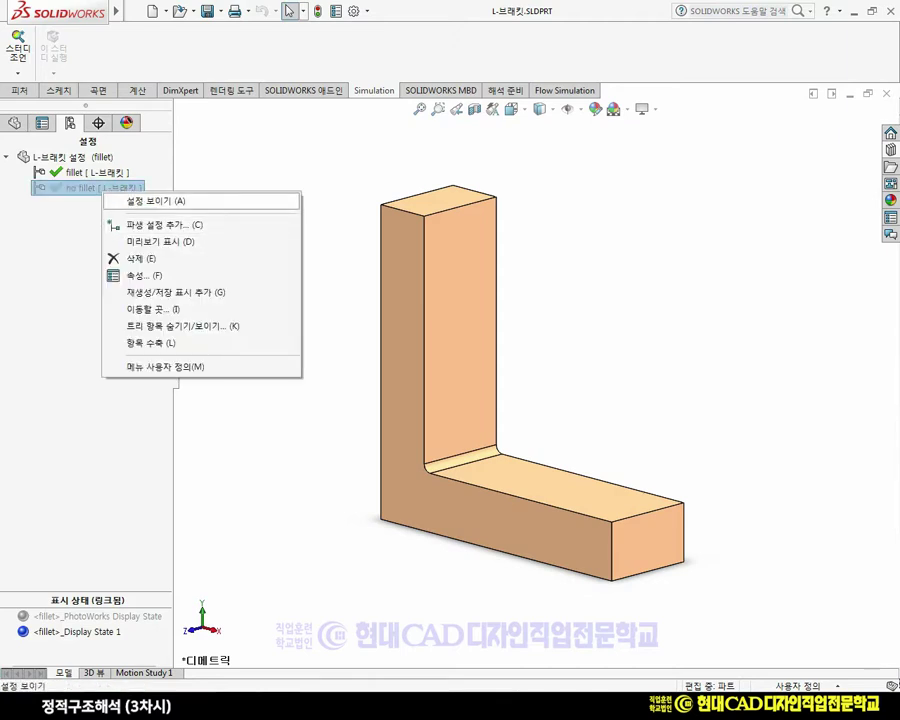
pyautogui.click(155, 201)
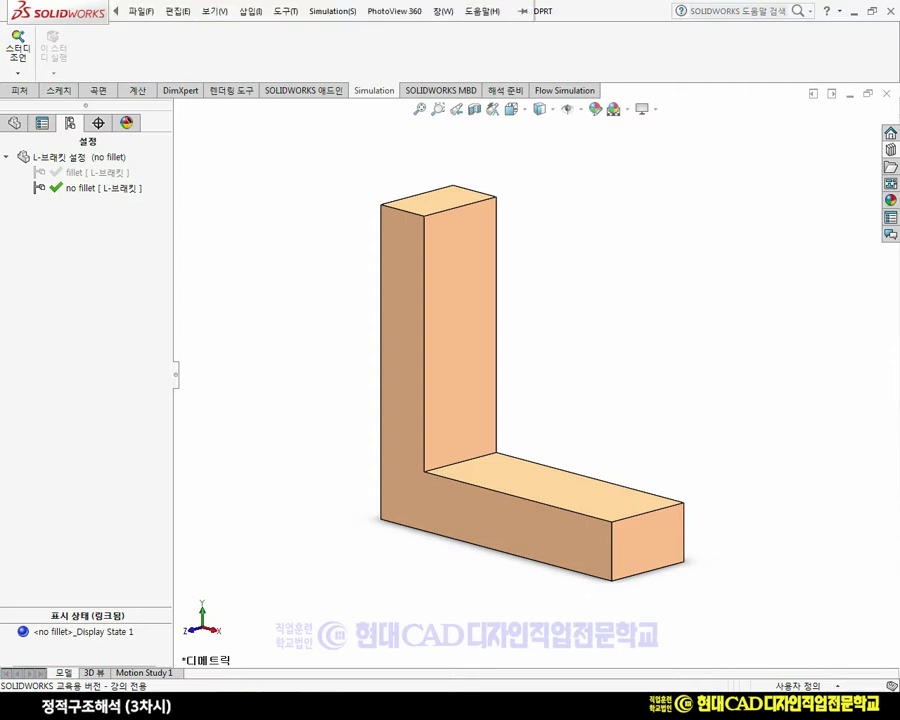
# Step: Create a static analysis (정적 해석) simulation study named "거친메시"
pyautogui.click(140, 11)
pyautogui.moveTo(332, 11)
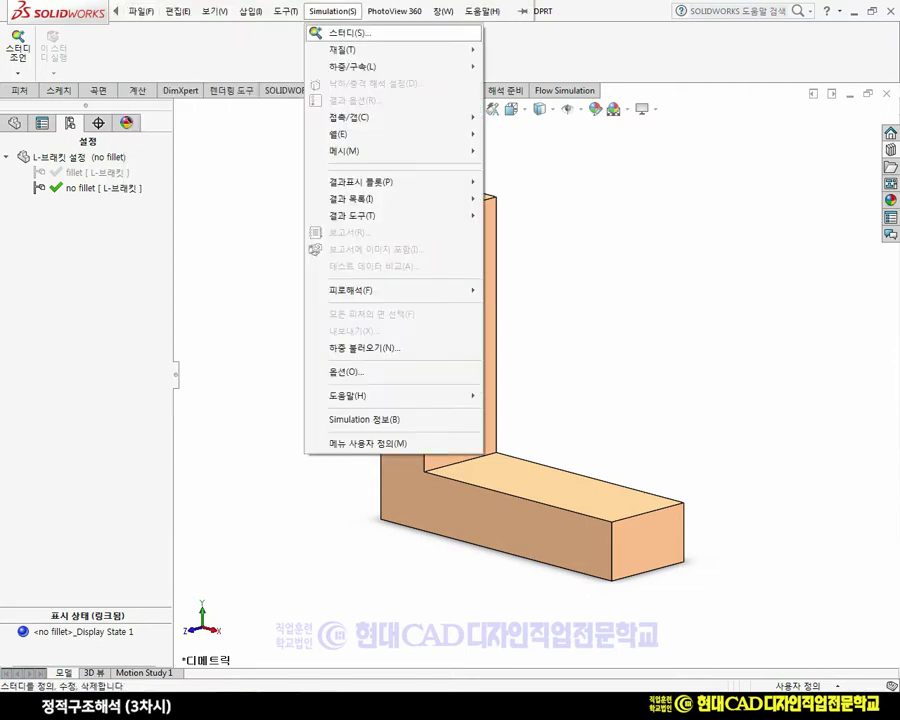
pyautogui.click(349, 32)
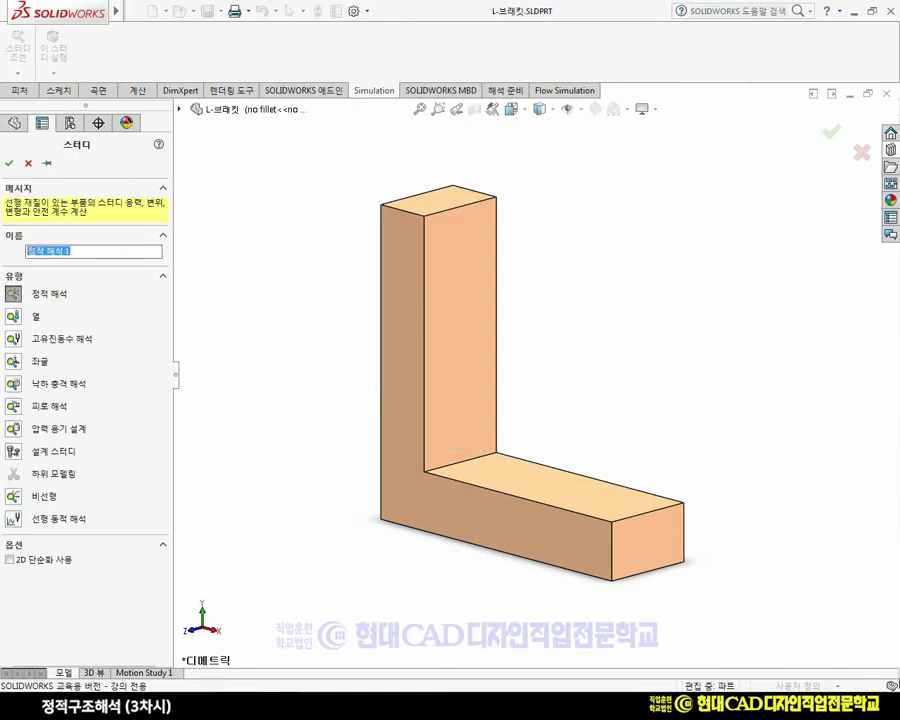
pyautogui.press('BackSpace')
pyautogui.write('n')
pyautogui.press('BackSpace')
pyautogui.press('BackSpace')
pyautogui.write('정')
pyautogui.write('적')
pyautogui.write('메시')
pyautogui.moveTo(115, 11)
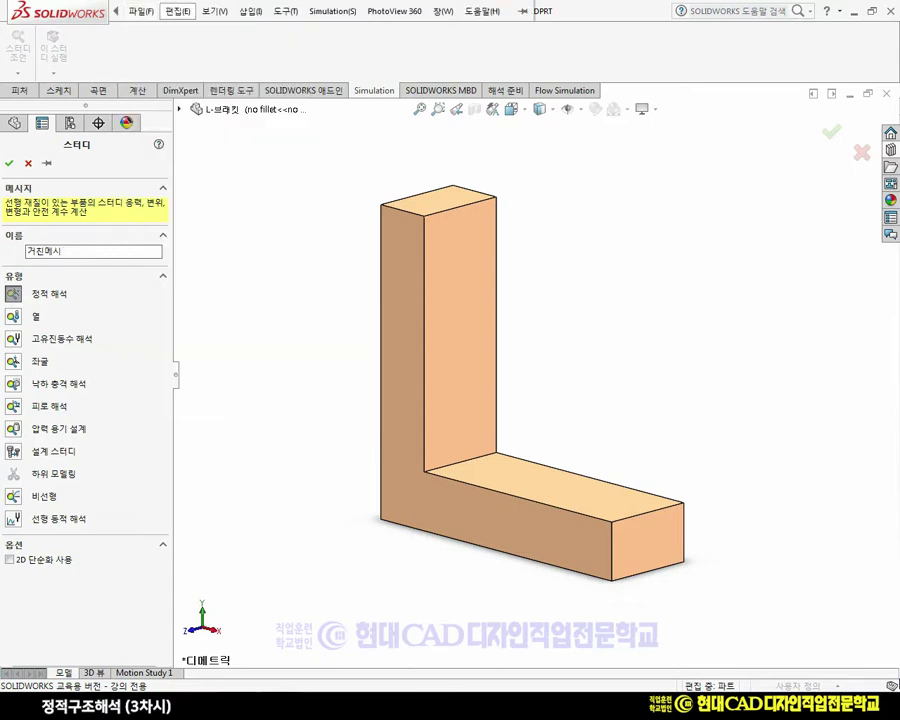
pyautogui.click(177, 11)
pyautogui.press('Escape')
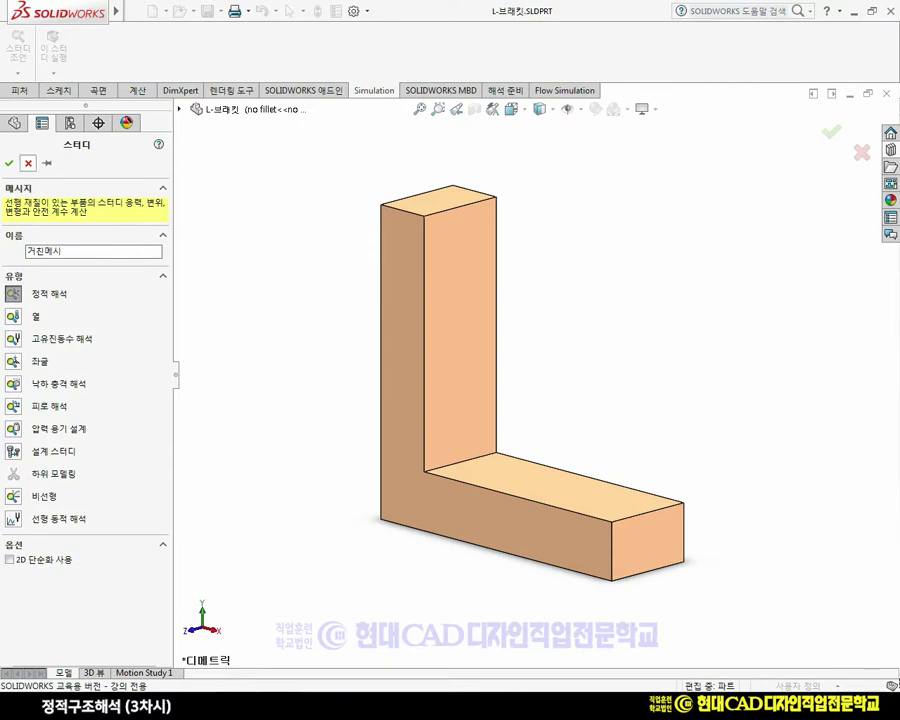
pyautogui.click(9, 163)
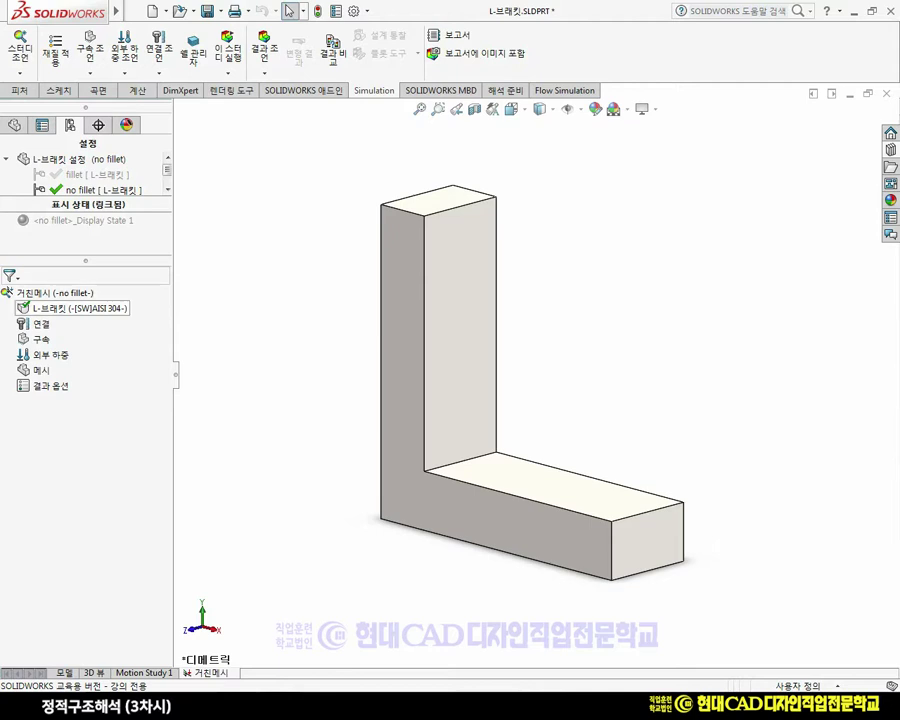
pyautogui.click(79, 308)
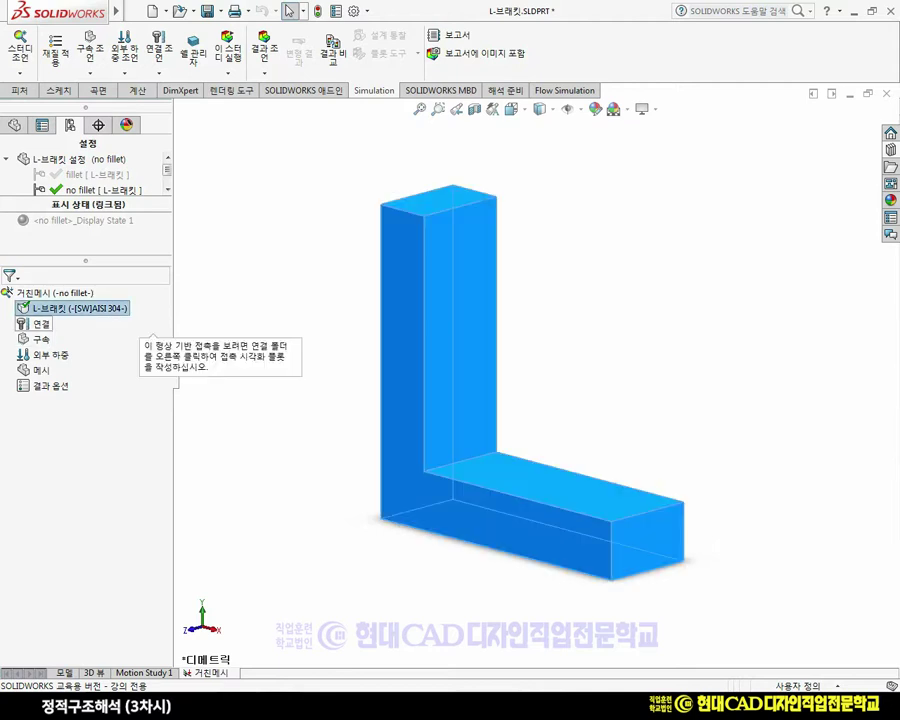
pyautogui.press('Escape')
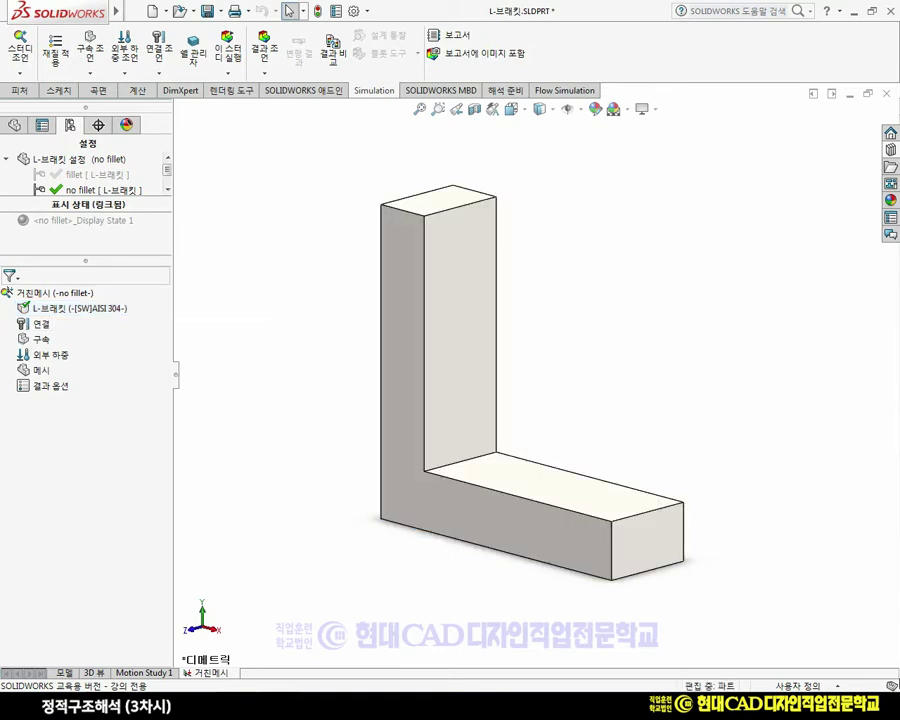
pyautogui.click(14, 125)
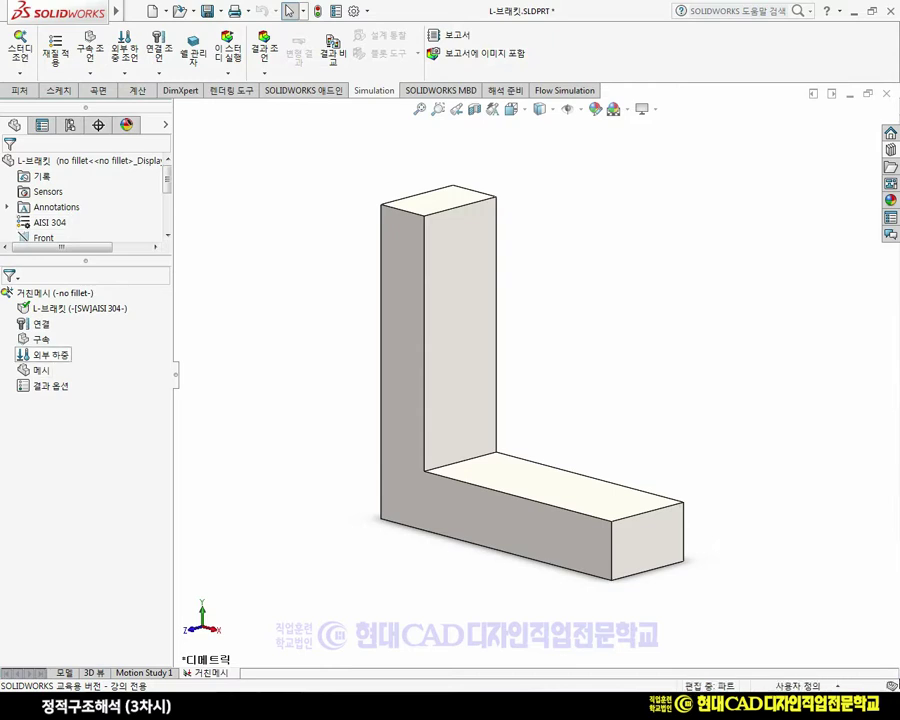
# Step: Apply a fixed geometry (고정 지오메트리) restraint to the top face of the bracket's vertical leg
pyautogui.rightClick(40, 340)
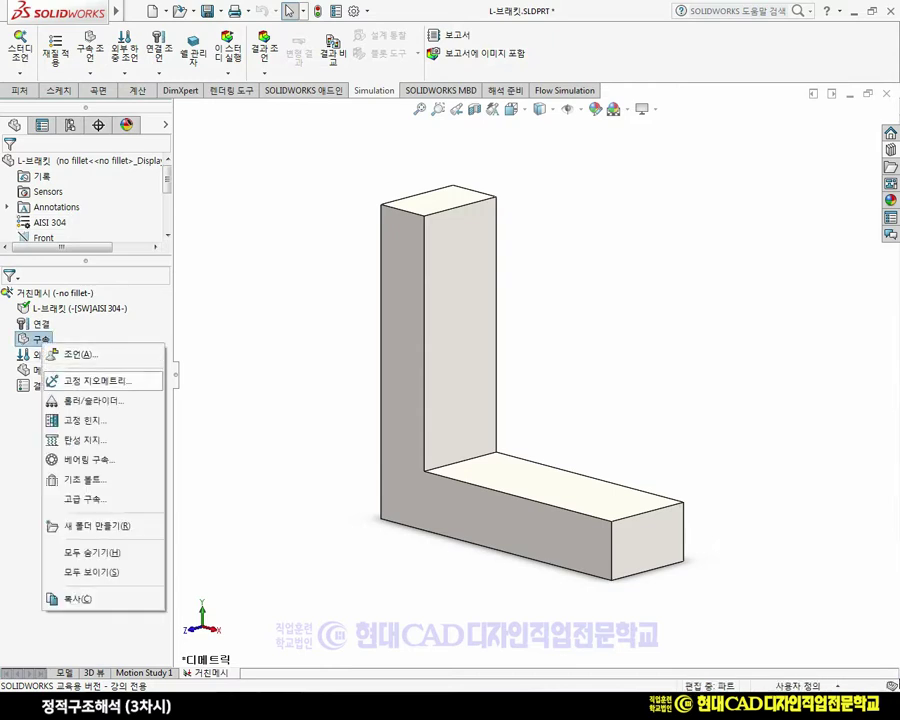
pyautogui.click(97, 380)
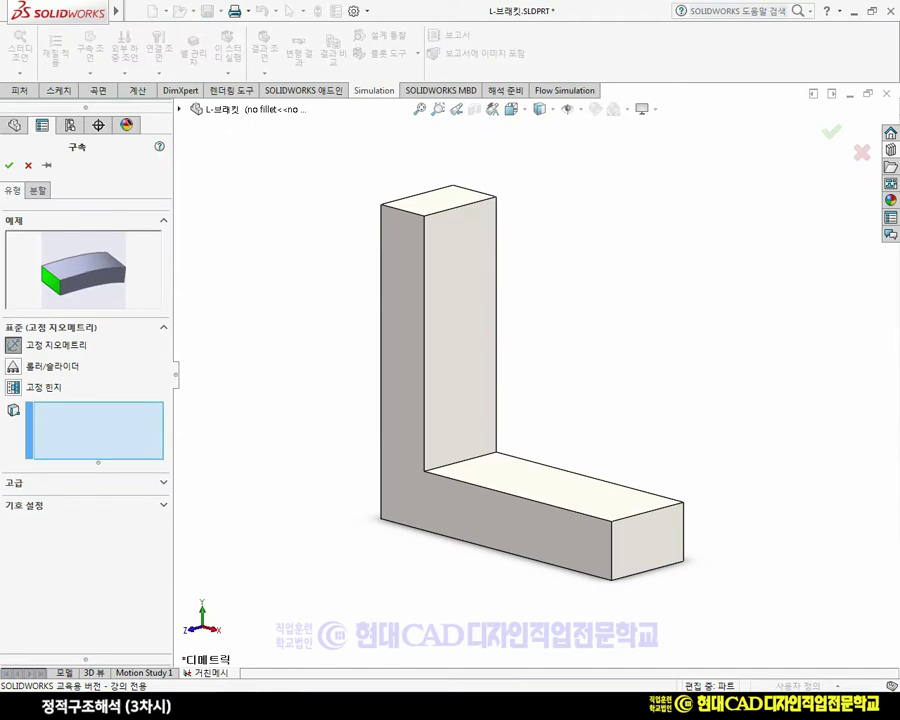
pyautogui.click(438, 197)
pyautogui.click(437, 200)
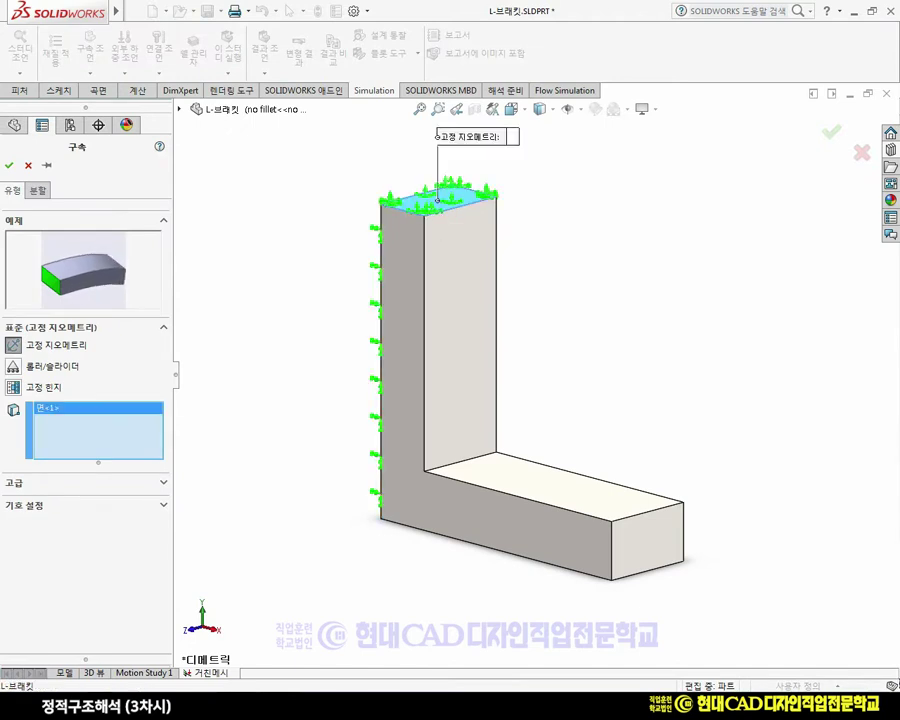
pyautogui.click(9, 165)
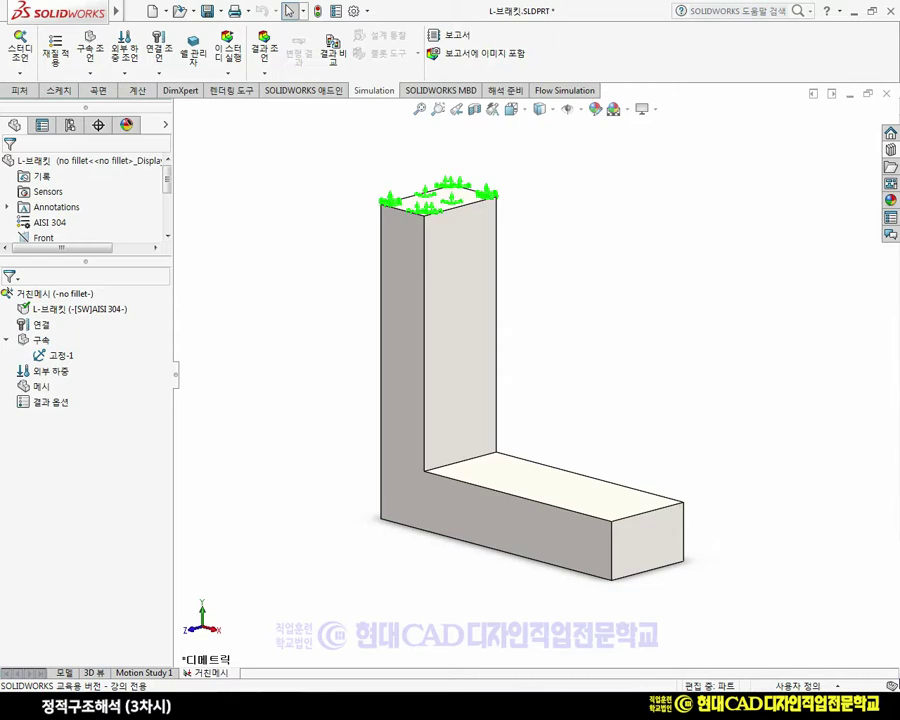
# Step: Open a new force (하중) definition under the study's external loads
pyautogui.rightClick(48, 371)
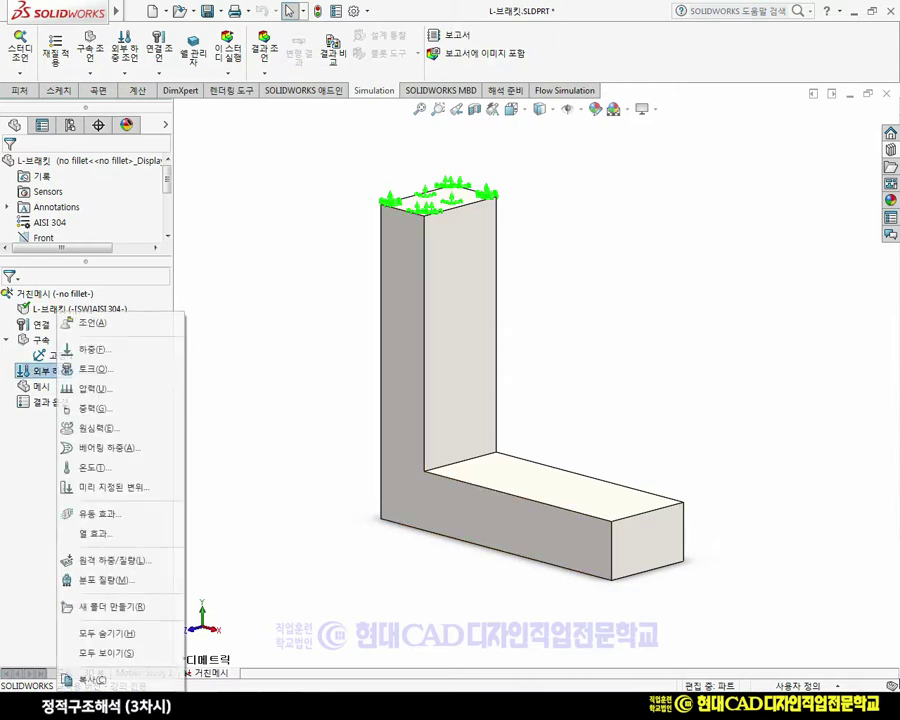
pyautogui.click(95, 349)
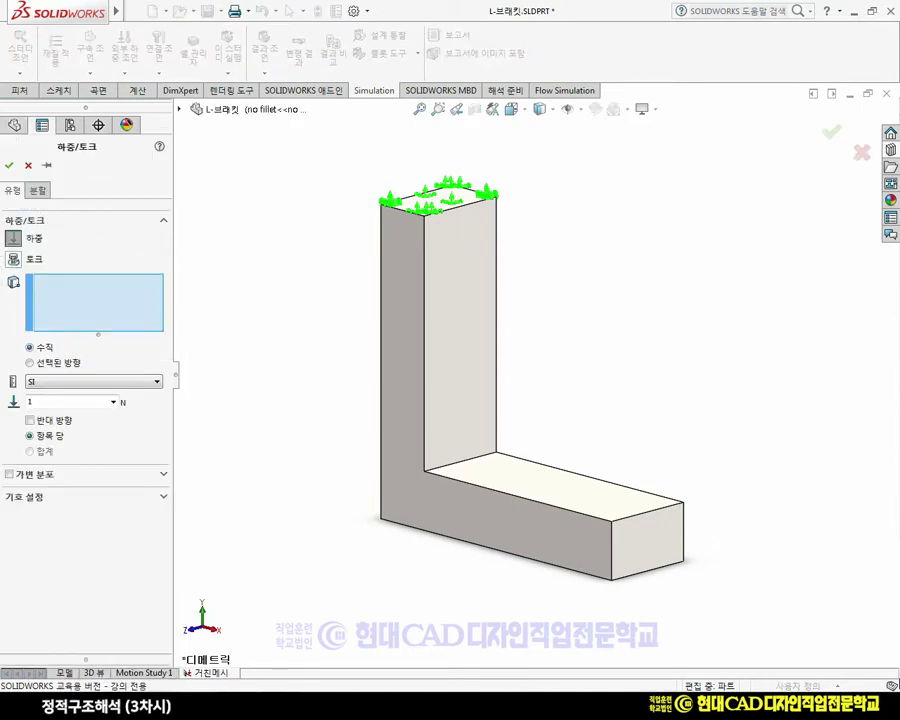
pyautogui.click(645, 548)
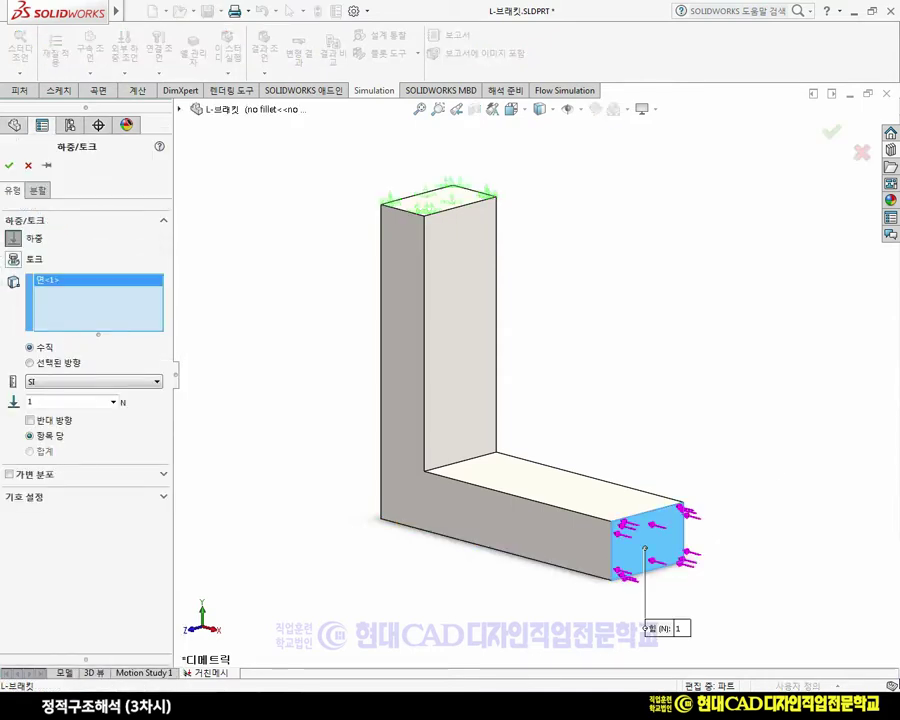
pyautogui.moveTo(560, 400); pyautogui.dragTo(660, 400, button='middle')
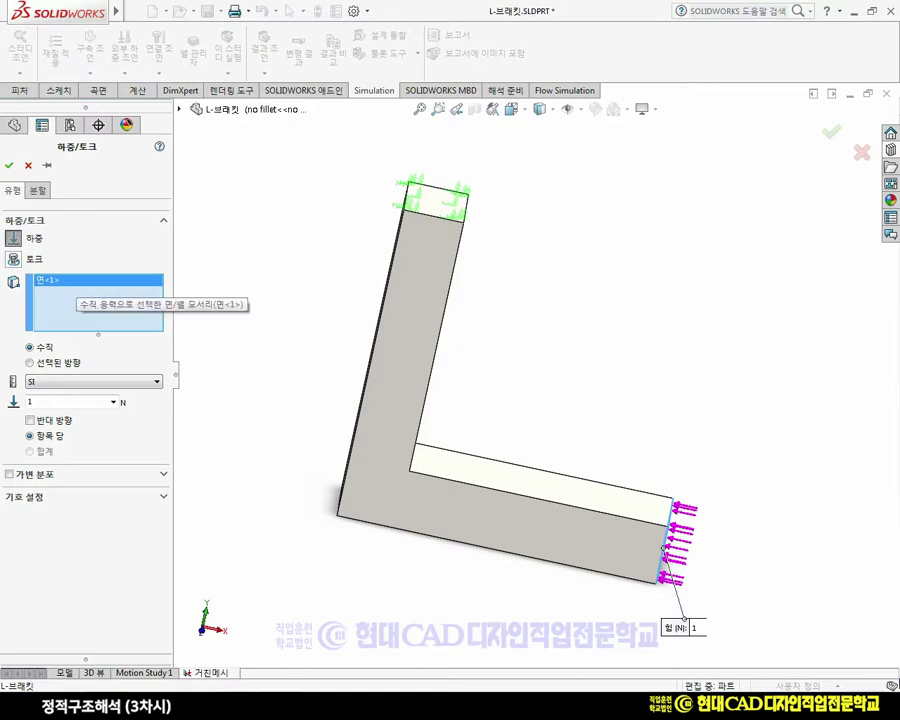
pyautogui.rightClick(72, 283)
pyautogui.click(120, 292)
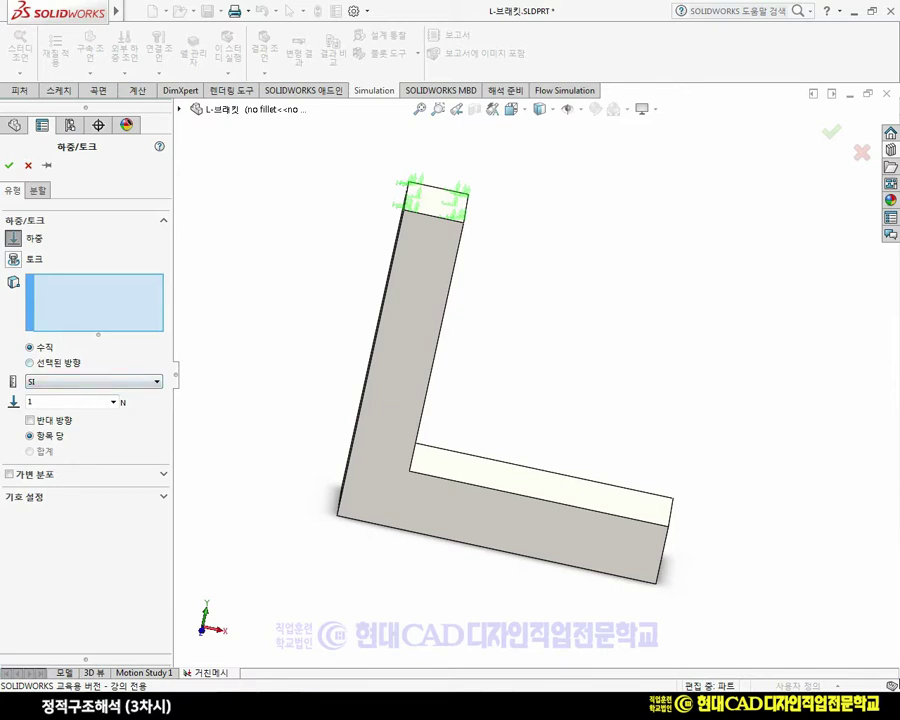
# Step: Set the force to a selected direction (선택된 방향) referenced to the Top plane, acting on the horizontal leg's end face
pyautogui.click(31, 363)
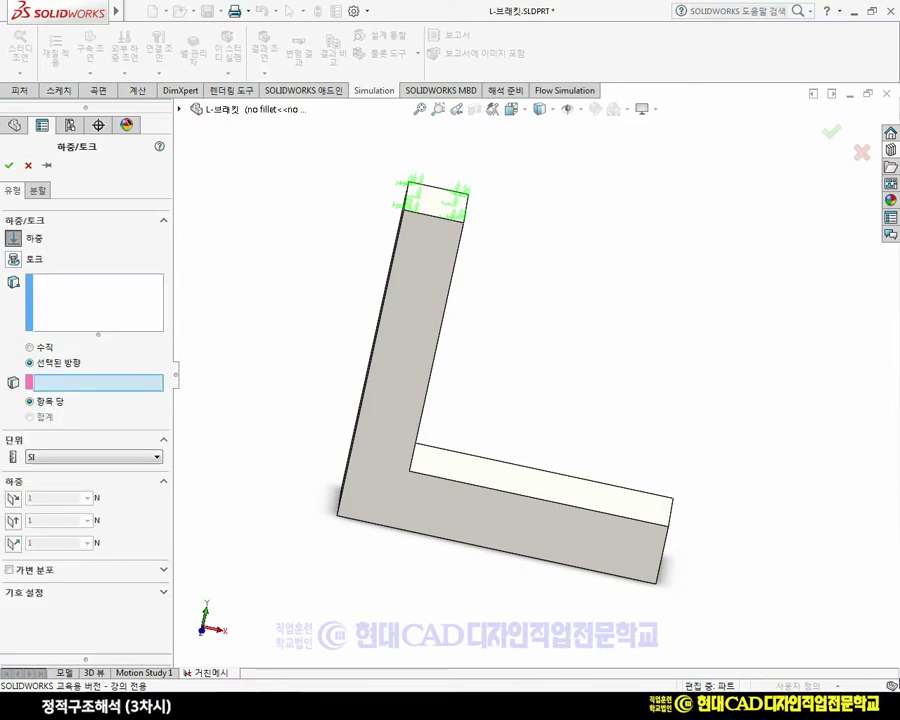
pyautogui.moveTo(530, 390); pyautogui.dragTo(435, 418, button='middle')
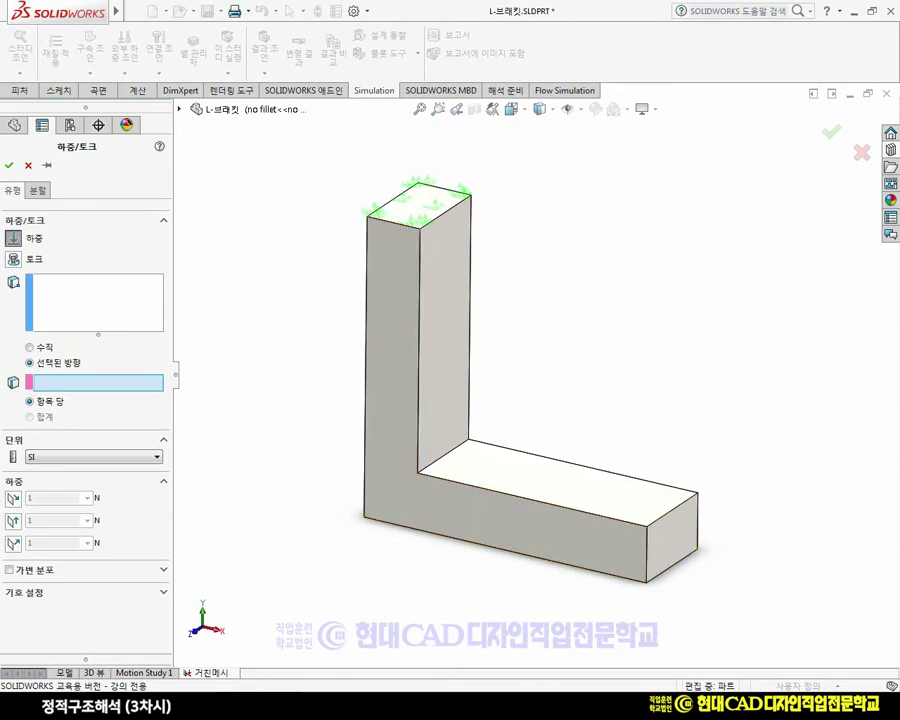
pyautogui.click(179, 109)
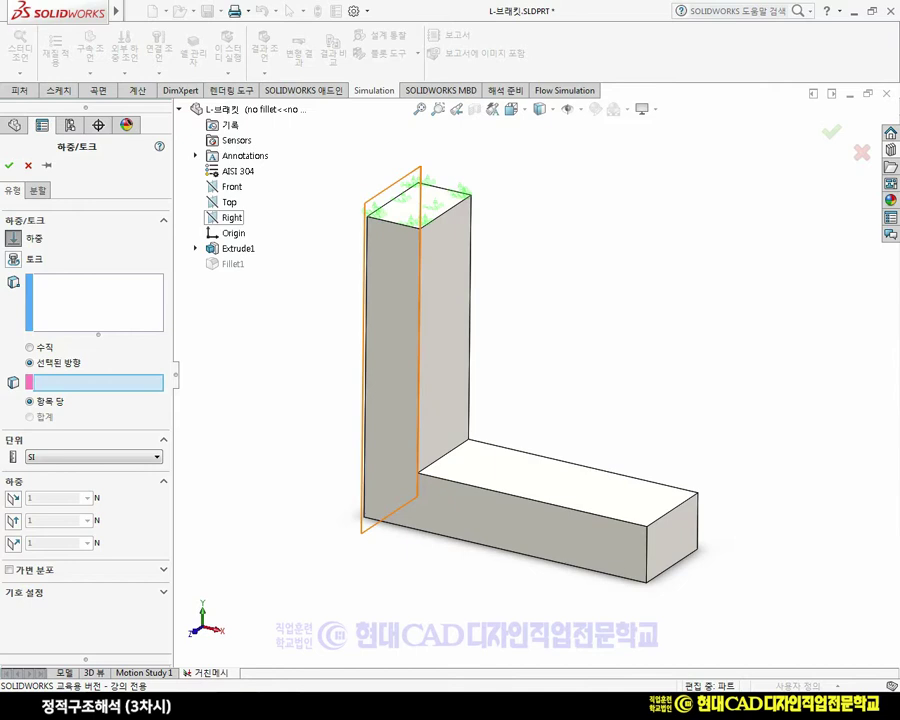
pyautogui.click(229, 202)
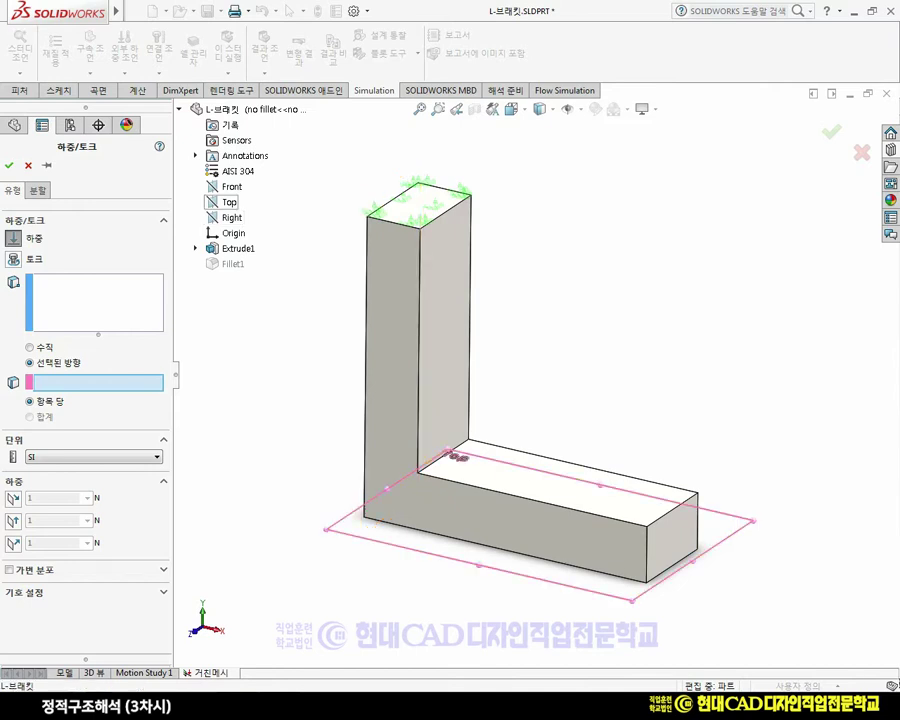
pyautogui.hotkey('ctrl', '1')
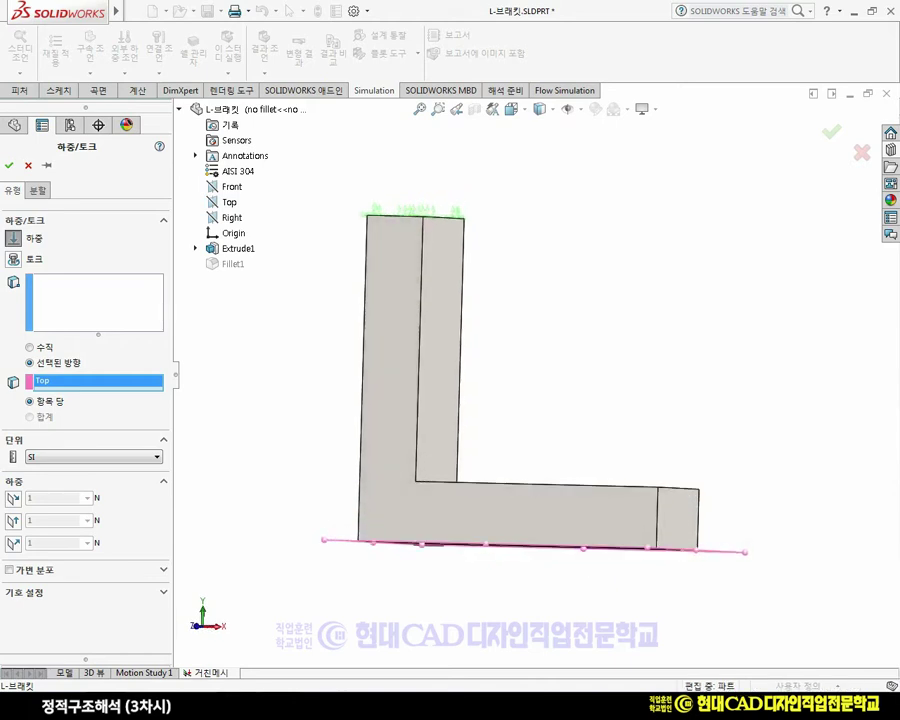
pyautogui.click(97, 303)
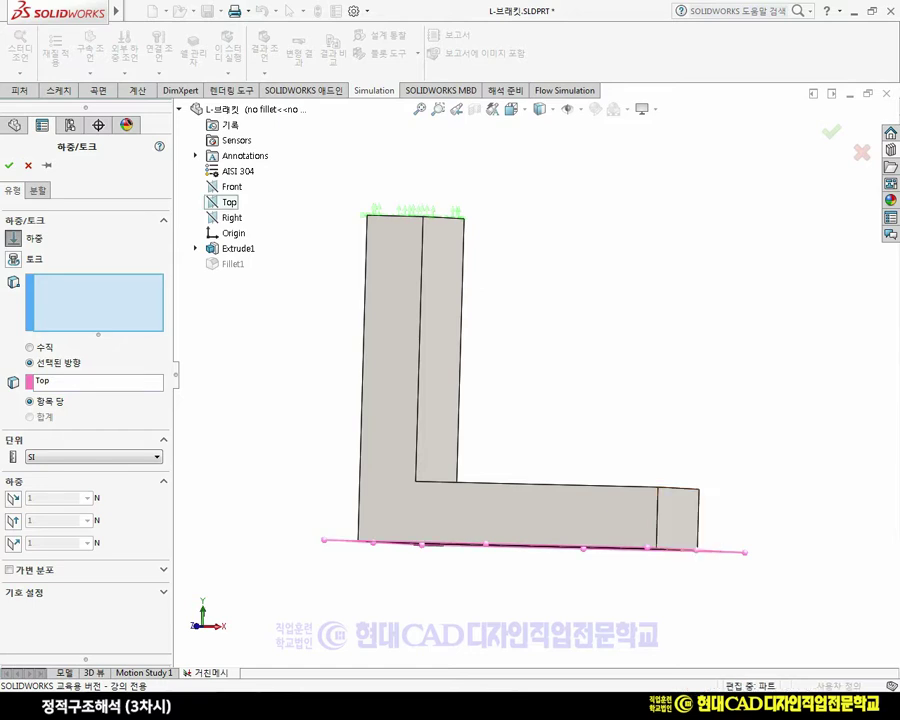
pyautogui.click(677, 518)
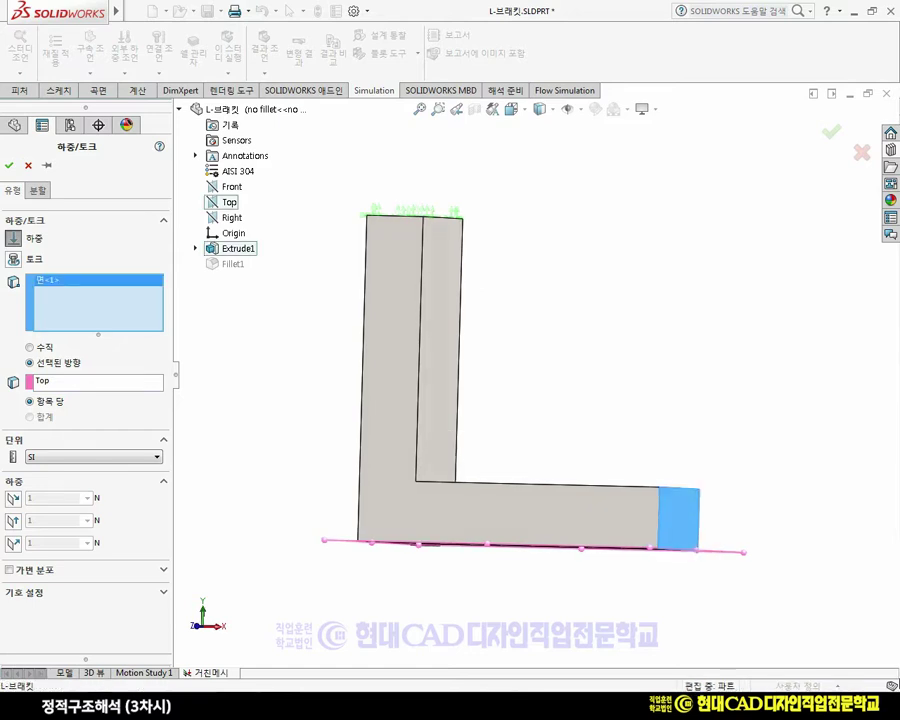
pyautogui.moveTo(445, 268); pyautogui.dragTo(466, 303, button='middle')
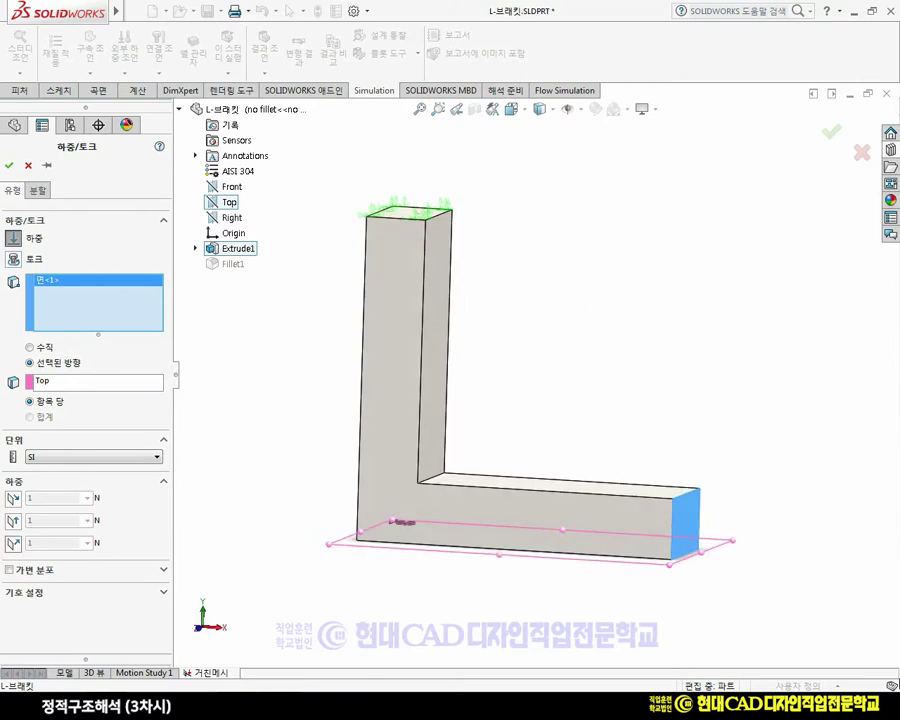
# Step: Try the 1 N force component normal to the Top plane, reverse its direction, and turn the component off again
pyautogui.click(14, 543)
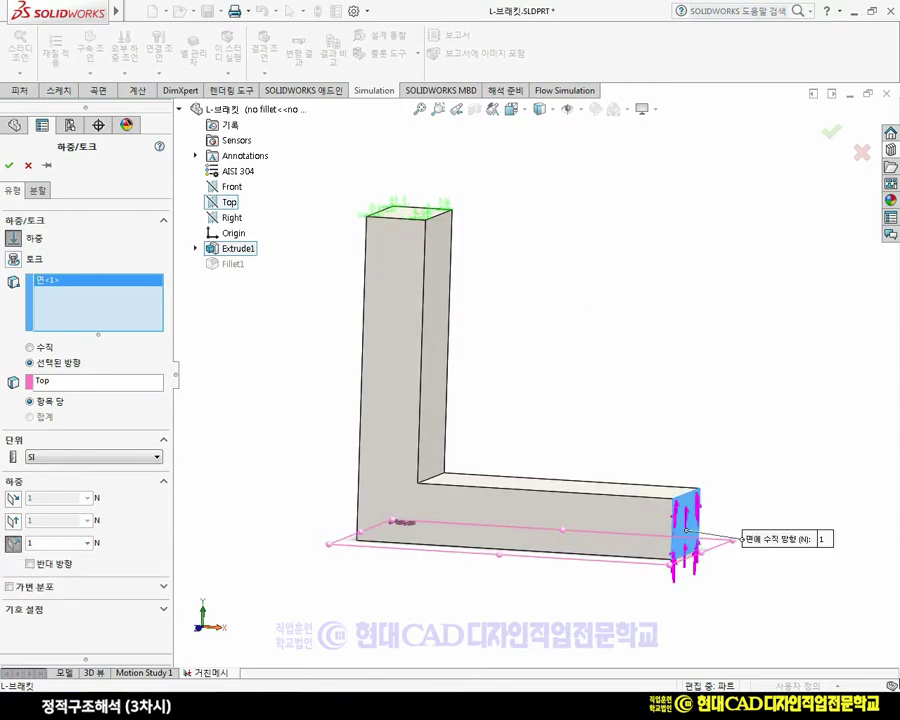
pyautogui.moveTo(687, 530); pyautogui.dragTo(679, 528, button='middle')
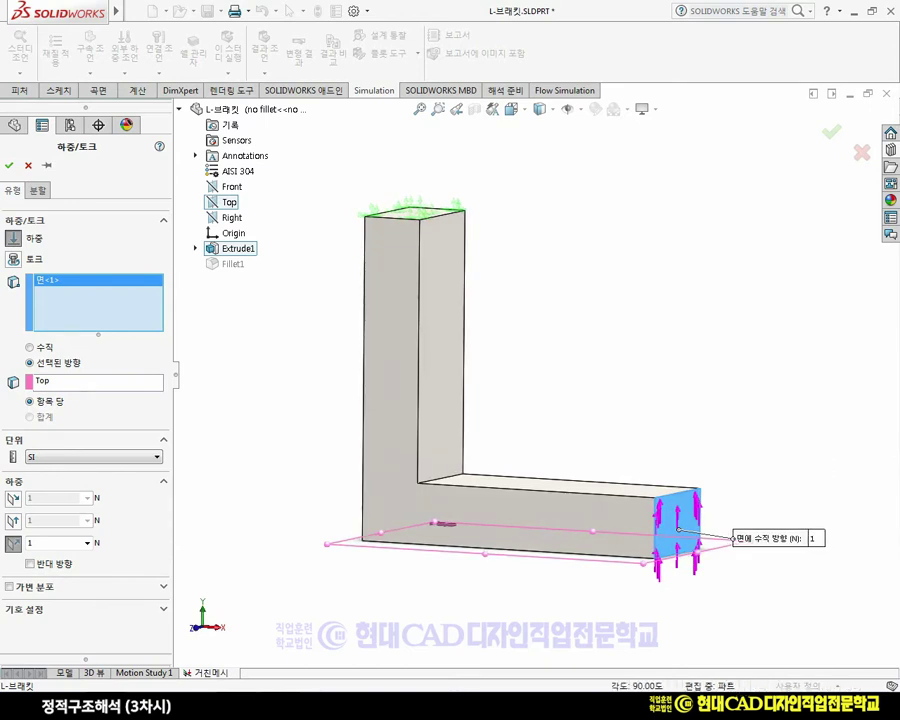
pyautogui.click(30, 563)
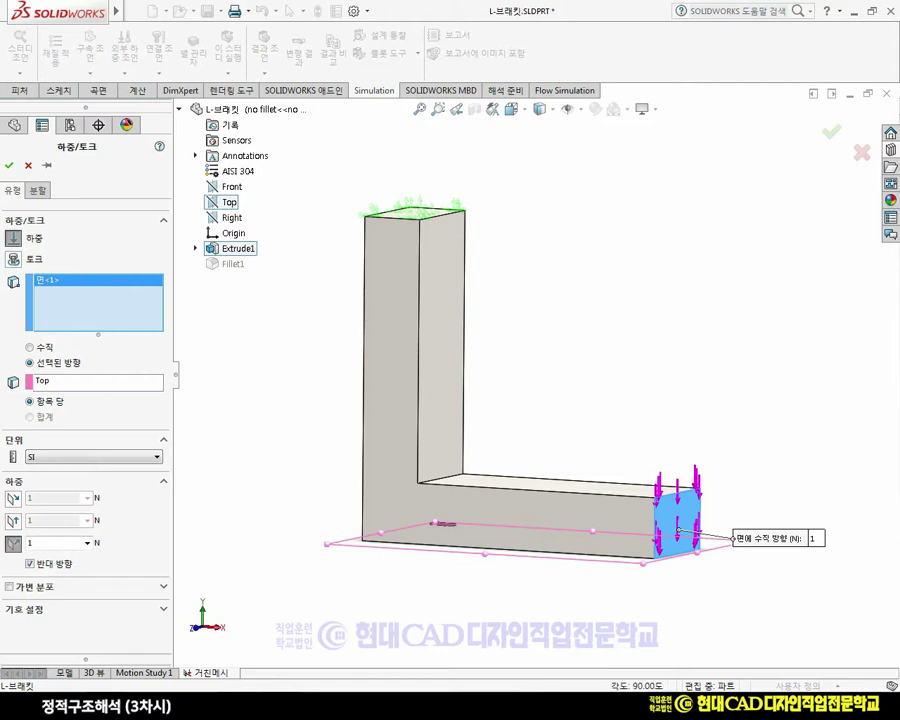
pyautogui.click(13, 543)
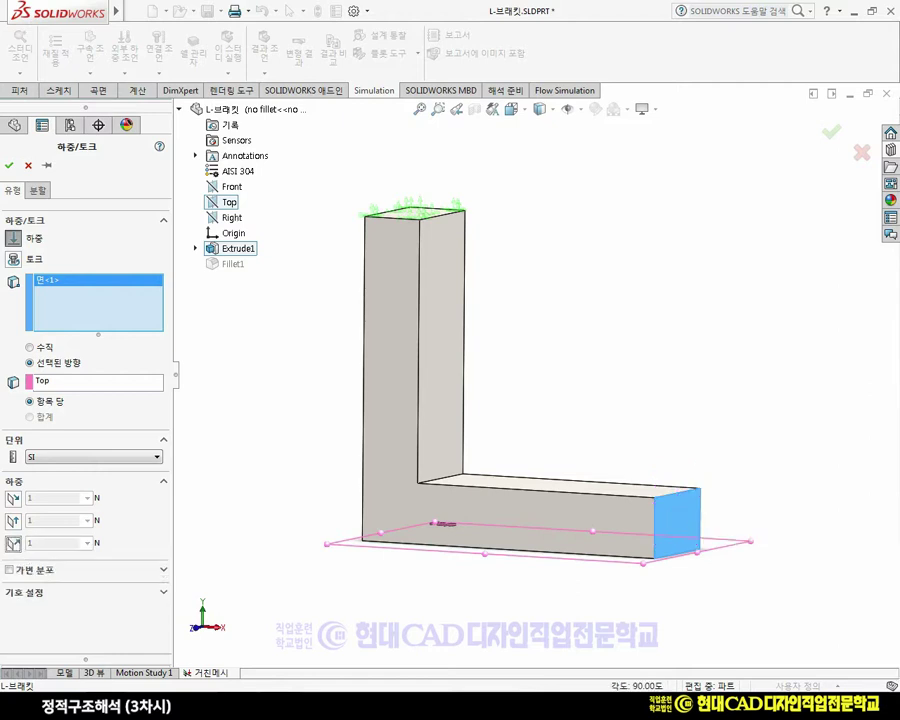
# Step: Preview the 1 N force components along plane direction 2 and plane direction 1, turning each off again
pyautogui.click(13, 520)
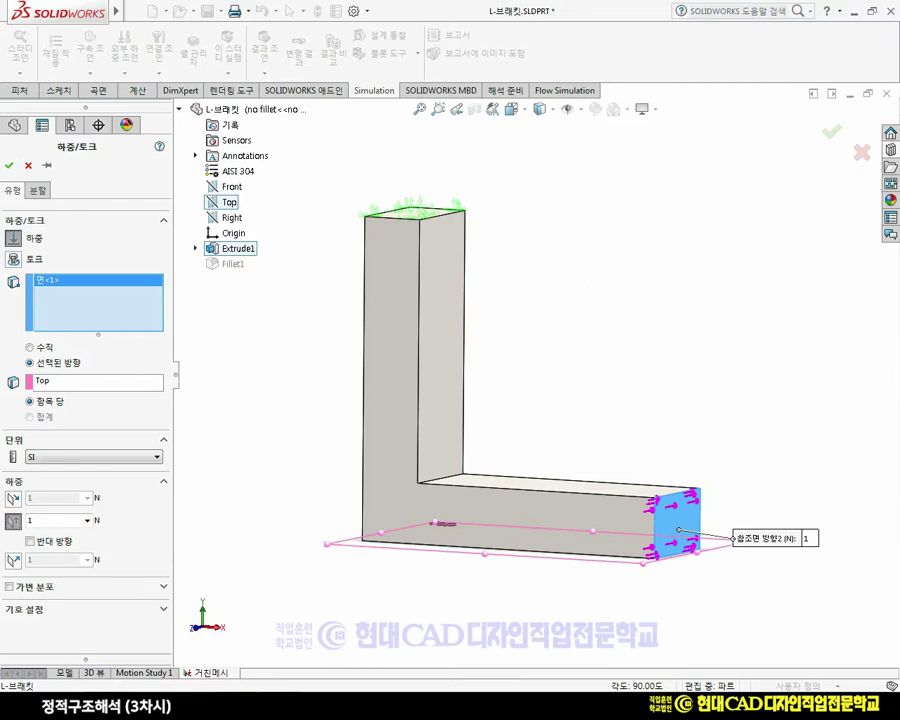
pyautogui.click(13, 520)
pyautogui.click(13, 498)
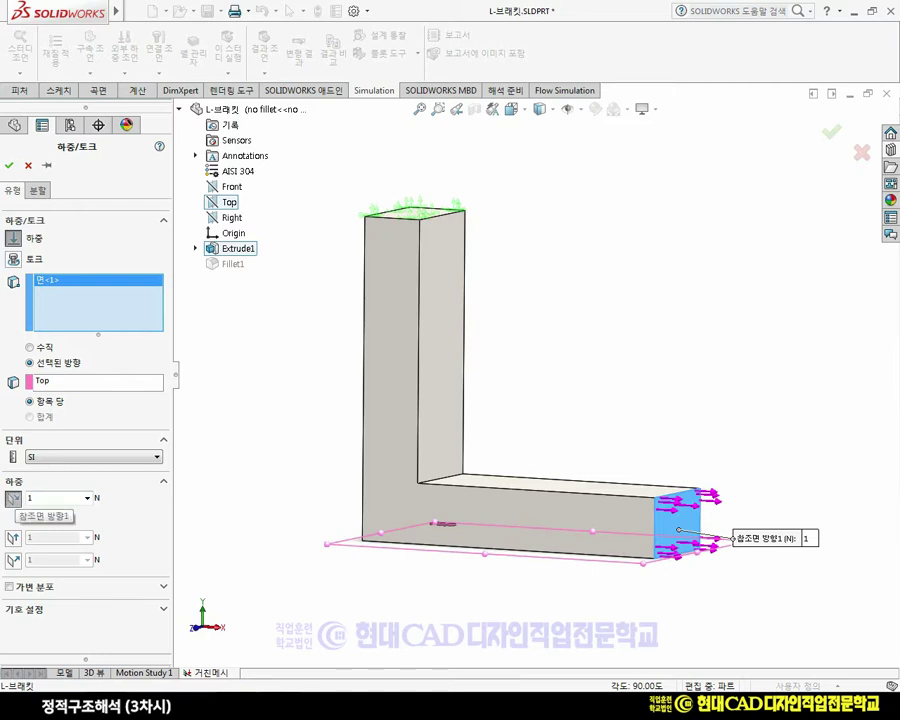
pyautogui.click(13, 498)
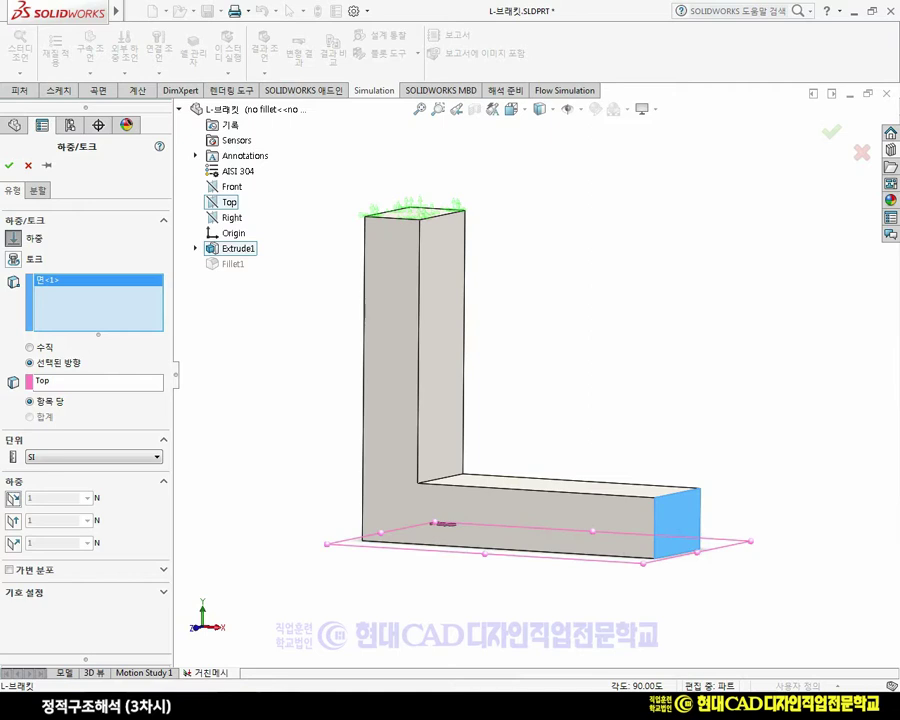
# Step: Apply a 900 N force normal to the Top plane in the reversed direction on the horizontal leg's end face
pyautogui.click(13, 543)
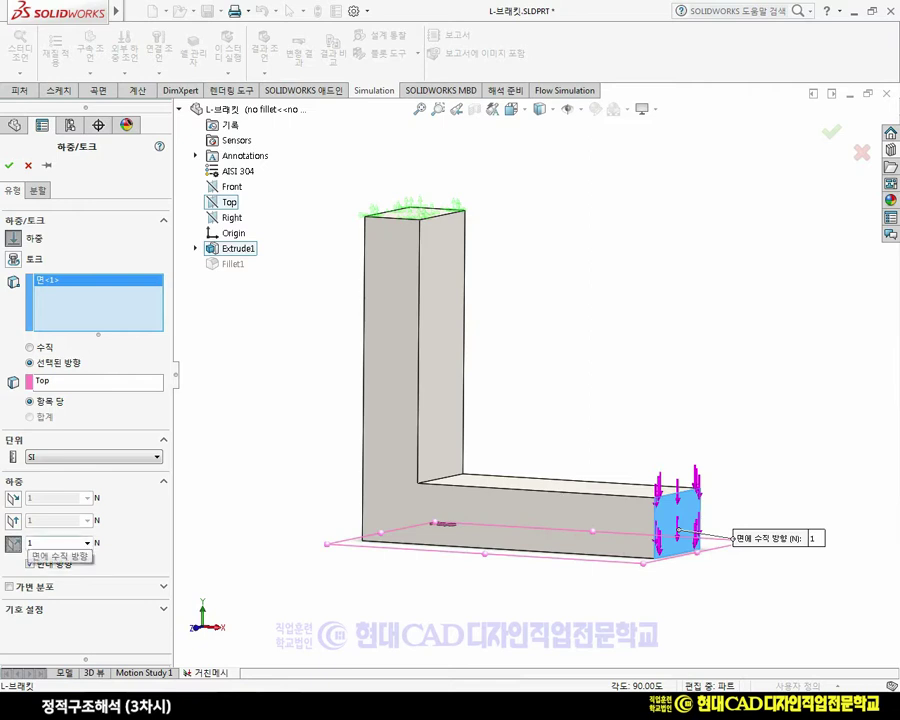
pyautogui.doubleClick(32, 542)
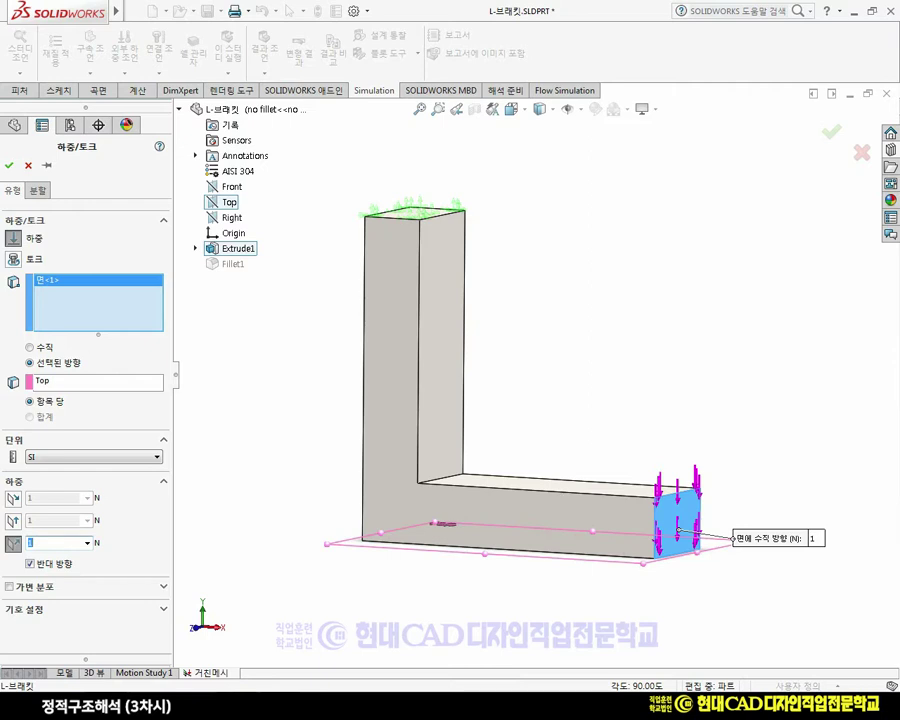
pyautogui.write('900')
pyautogui.press('Return')
pyautogui.press('Return')
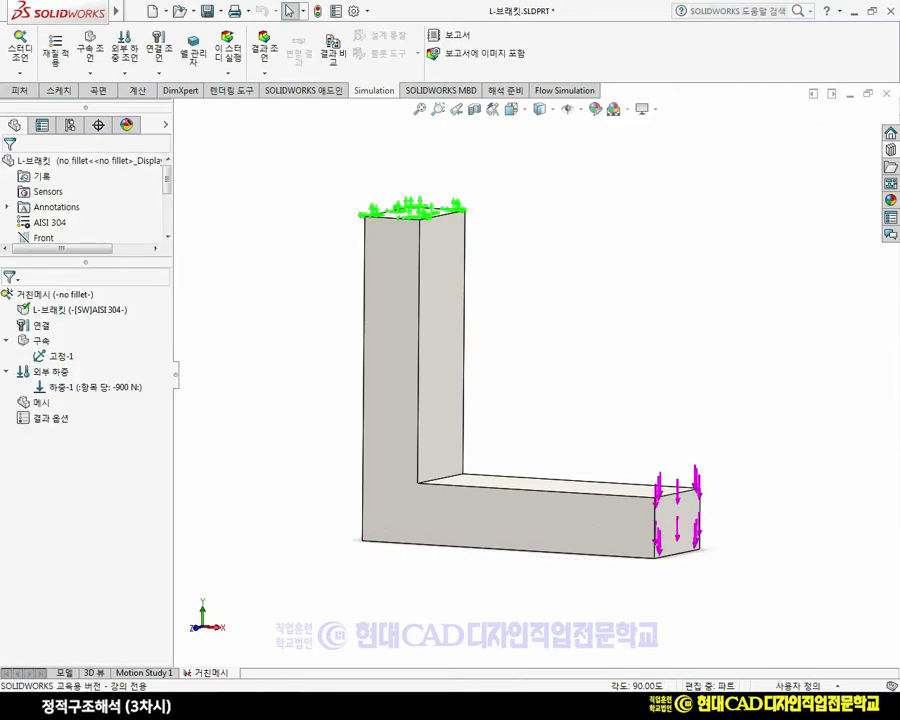
# Step: Create the study's mesh with the mesh density set to the coarsest end (거침)
pyautogui.click(80, 309)
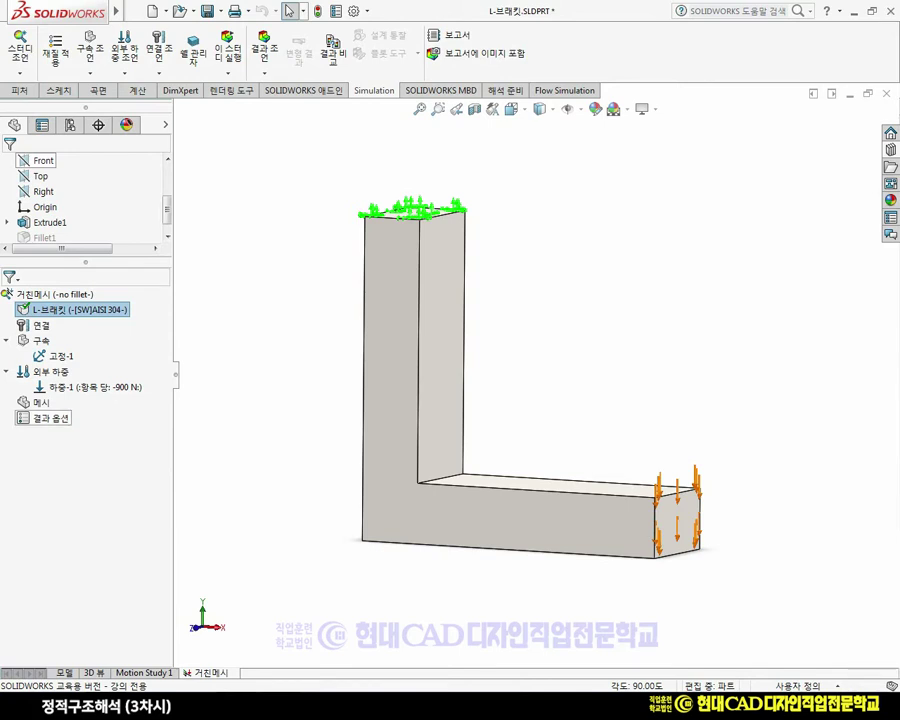
pyautogui.rightClick(38, 402)
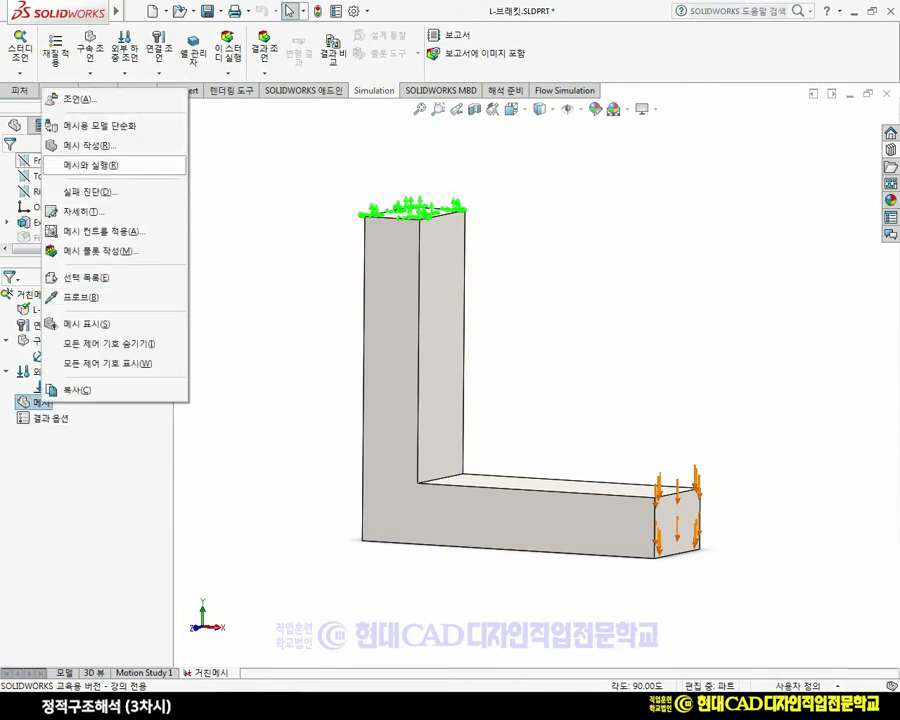
pyautogui.click(90, 145)
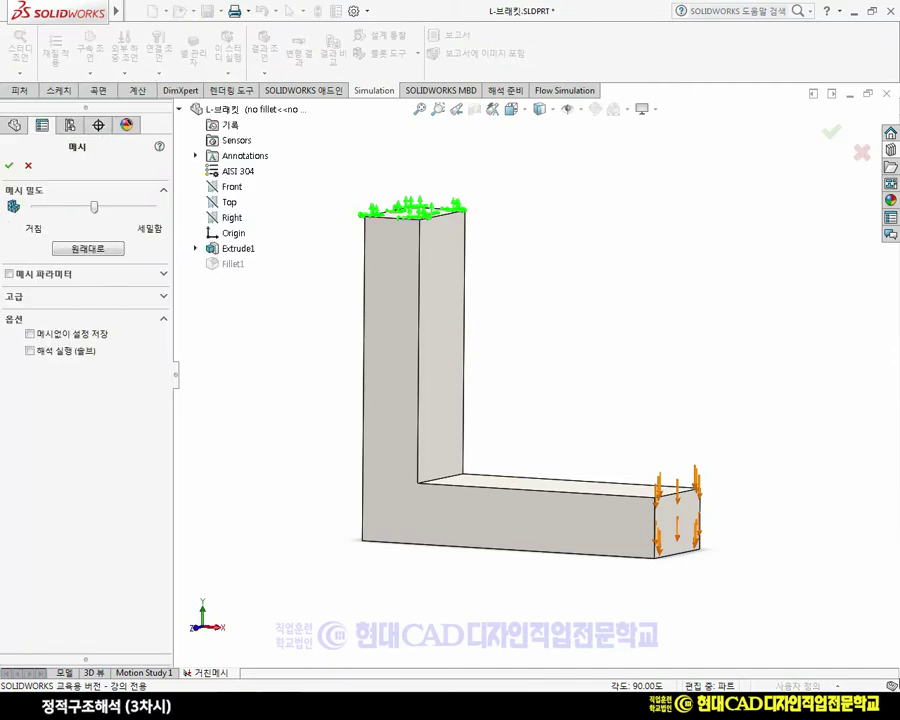
pyautogui.moveTo(94, 206); pyautogui.dragTo(34, 206)
pyautogui.click(9, 165)
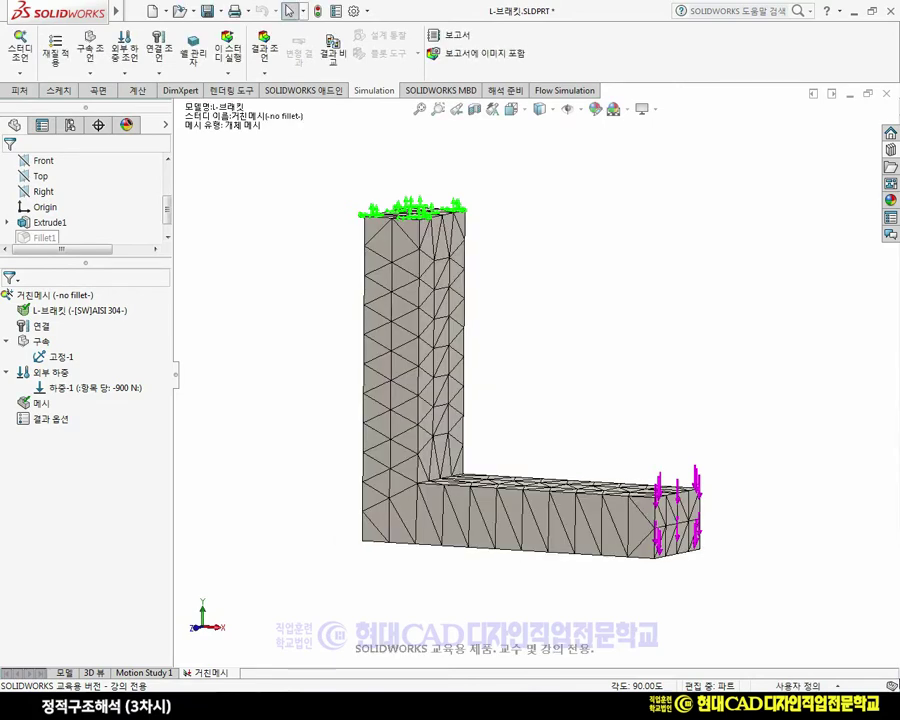
pyautogui.moveTo(520, 350); pyautogui.dragTo(480, 410, button='middle')
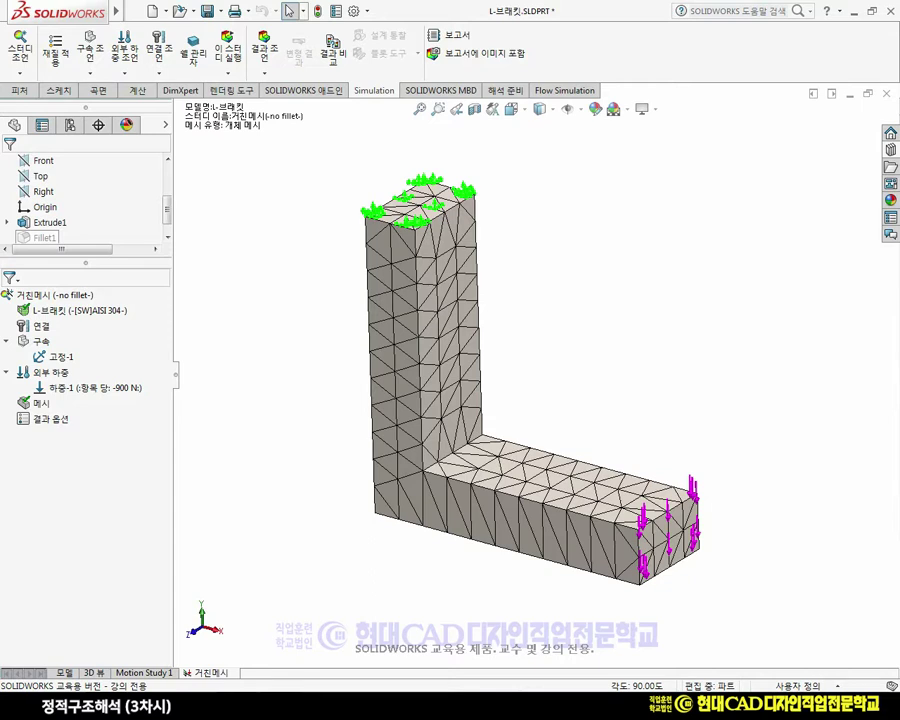
pyautogui.moveTo(520, 370)
pyautogui.mouseDown(button='middle')
pyautogui.moveTo(535, 346)
pyautogui.moveTo(522, 345)
pyautogui.mouseUp(button='middle')
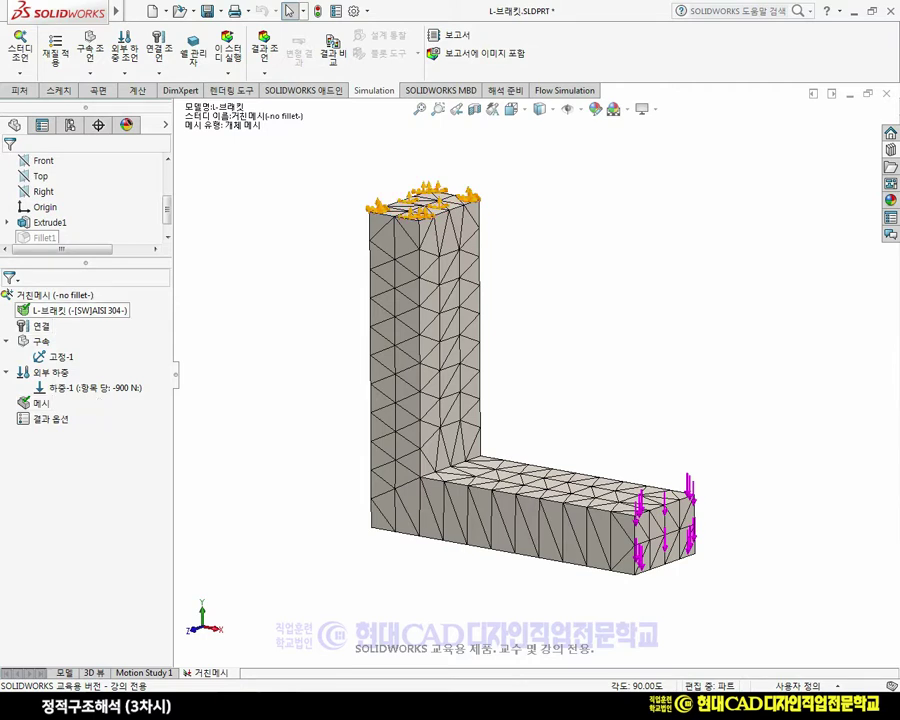
# Step: Run the coarse-mesh (거친메시) static study
pyautogui.rightClick(88, 313)
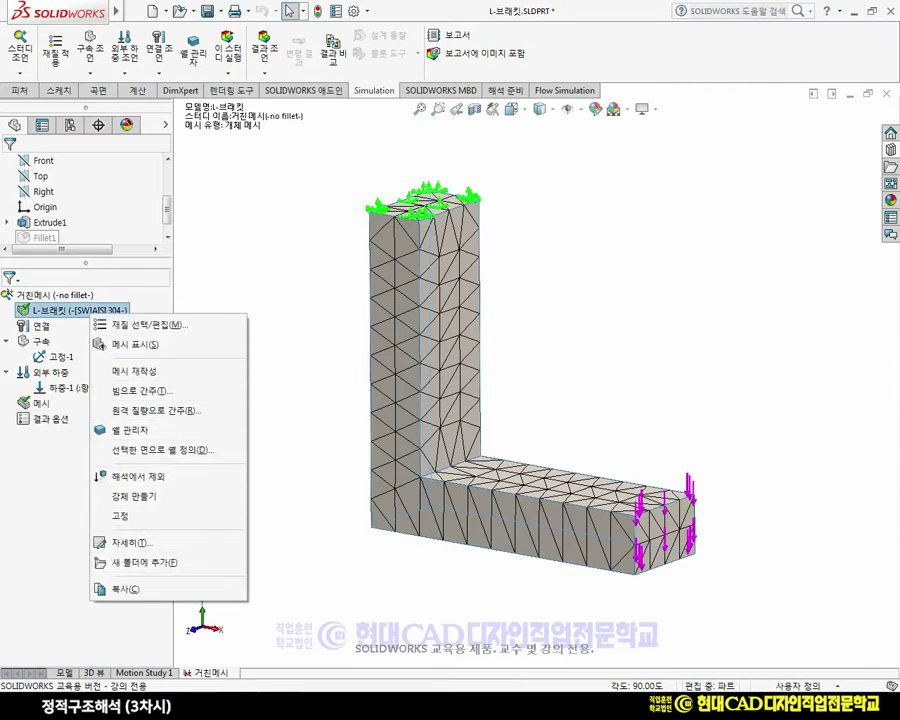
pyautogui.rightClick(90, 295)
pyautogui.click(122, 301)
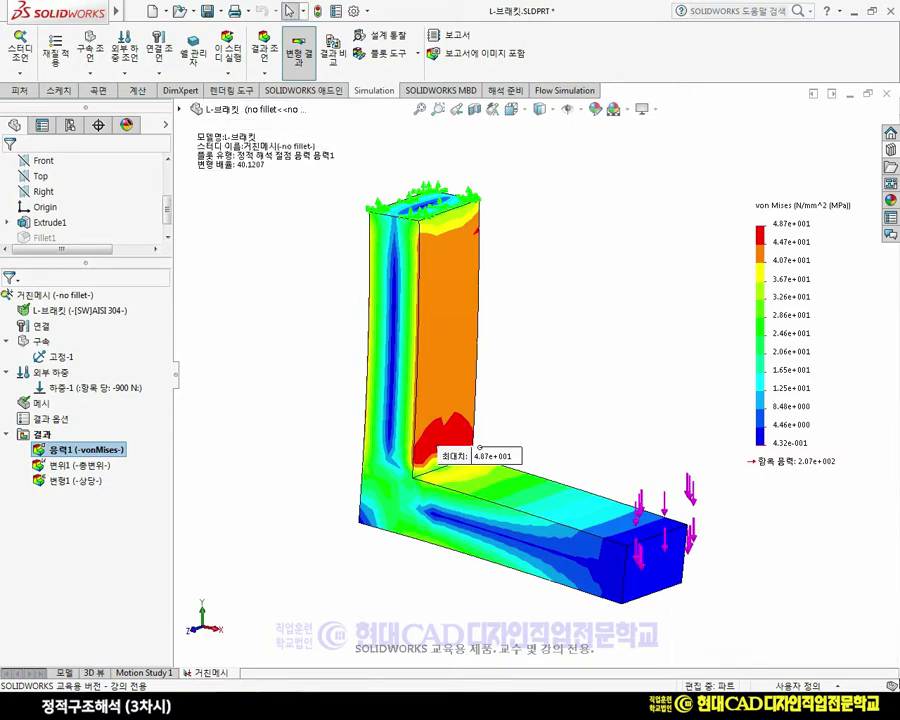
# Step: Move the stress plot's title block closer to the bracket and set the deformed shape to true scale (실제 배율)
pyautogui.moveTo(265, 150); pyautogui.dragTo(378, 144)
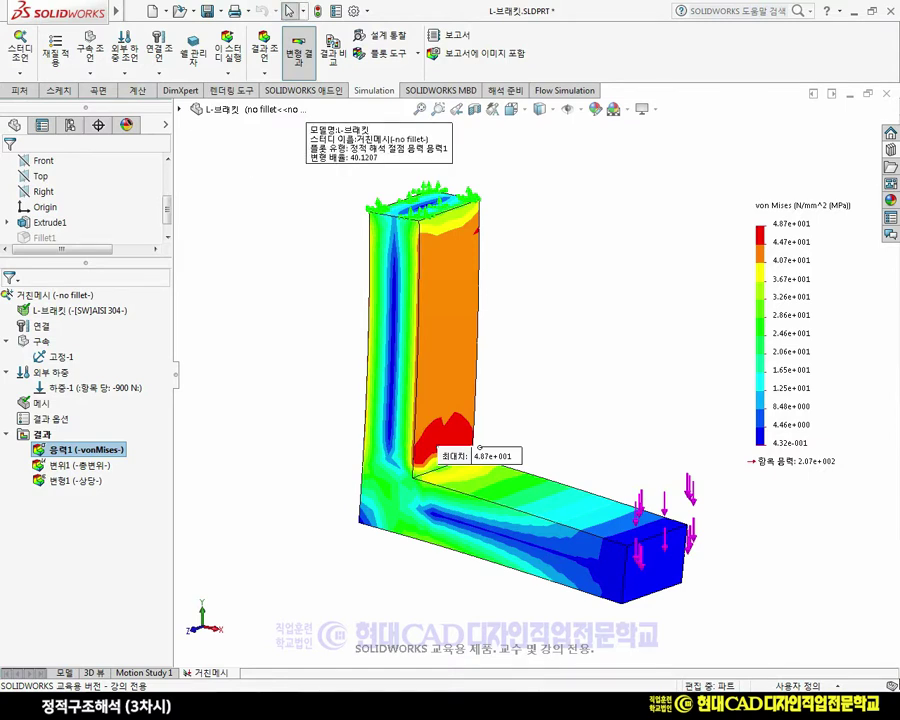
pyautogui.moveTo(378, 144); pyautogui.dragTo(612, 144)
pyautogui.doubleClick(612, 144)
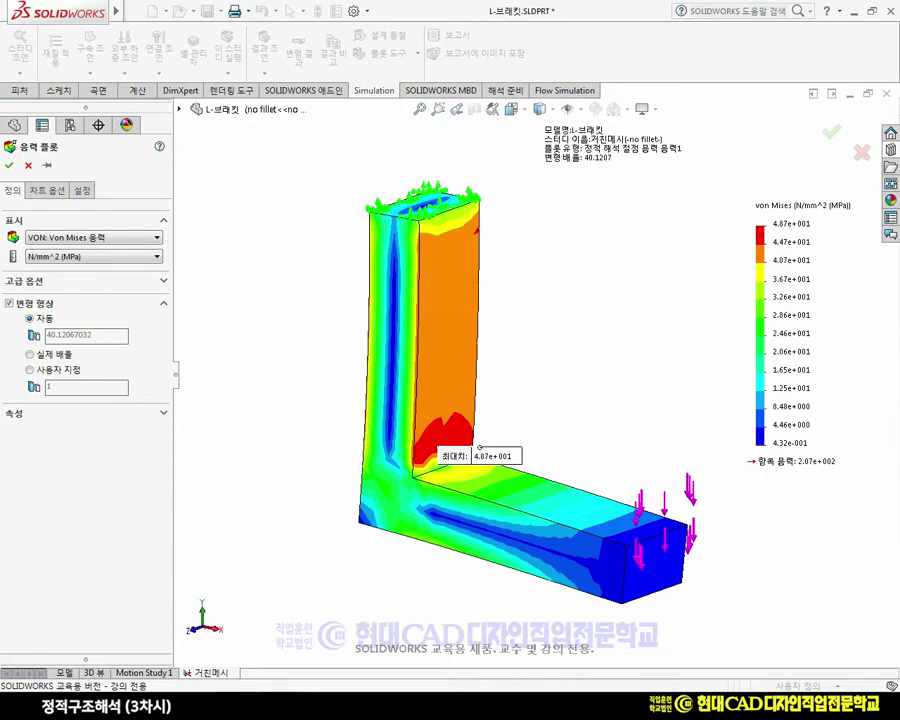
pyautogui.click(30, 354)
pyautogui.click(9, 166)
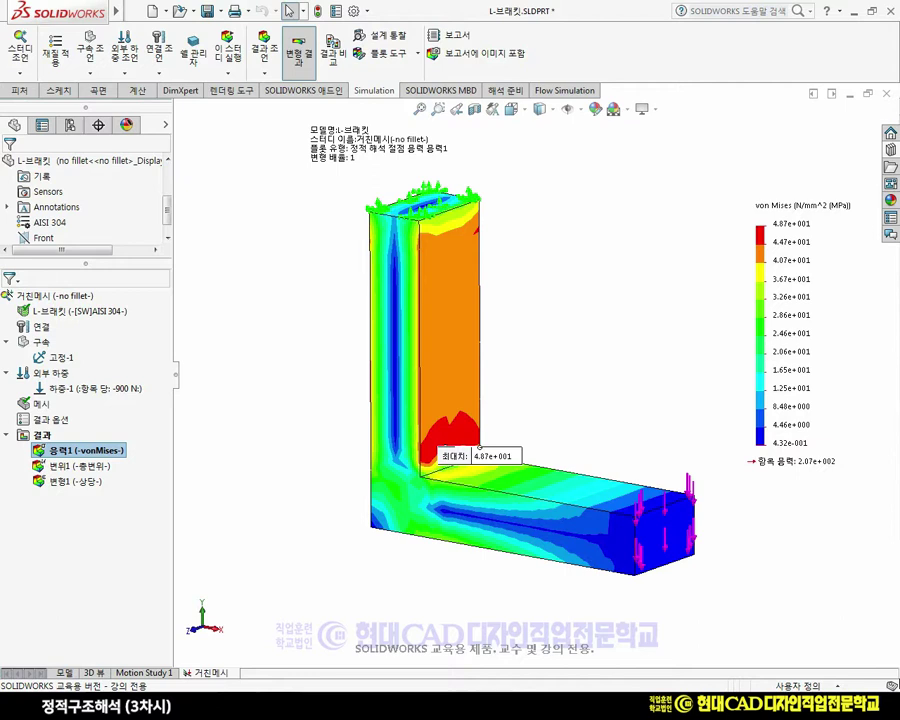
# Step: Set the von Mises stress plot's boundary display to mesh (메시) and its fringe option to continuous (연속)
pyautogui.rightClick(100, 450)
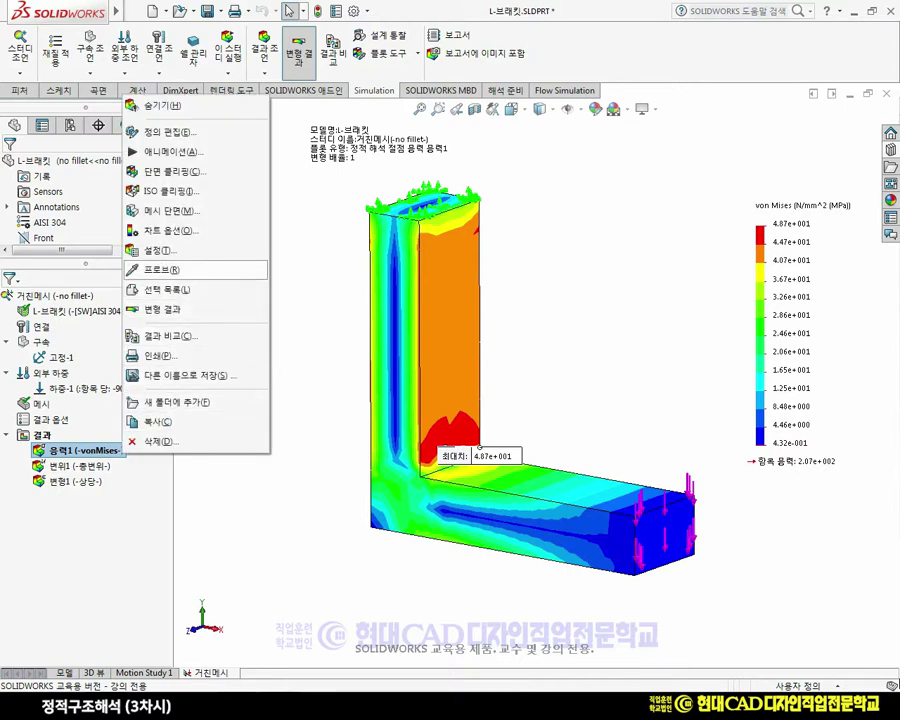
pyautogui.click(157, 250)
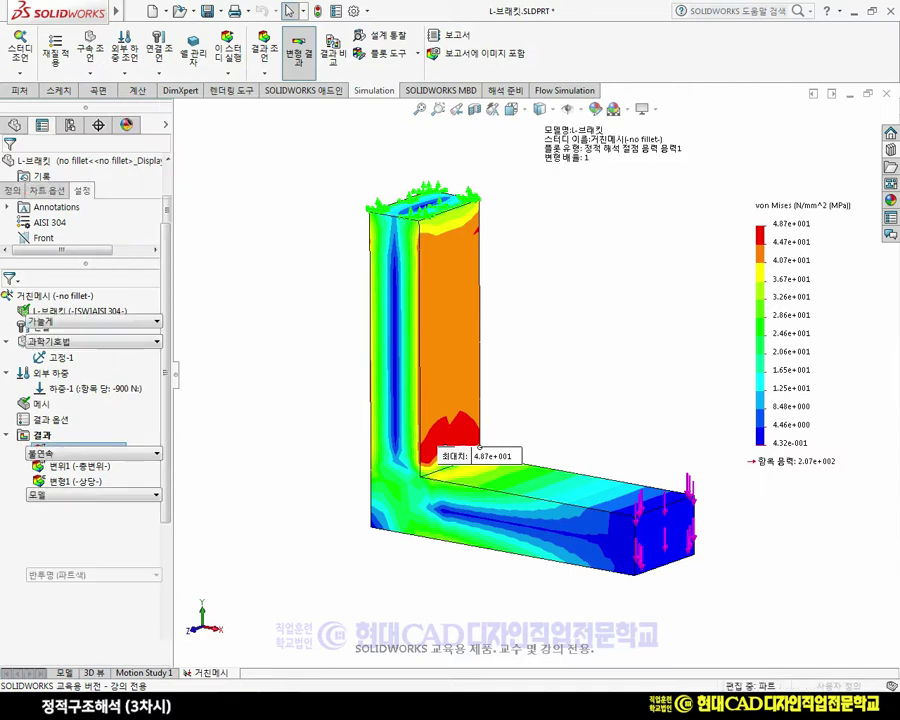
pyautogui.click(93, 279)
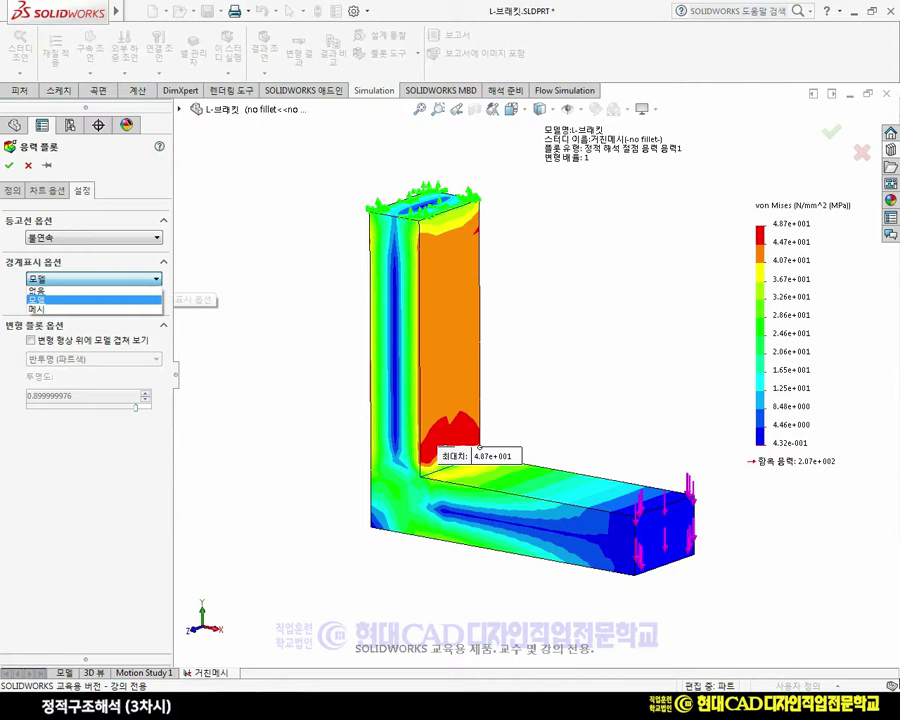
pyautogui.click(93, 309)
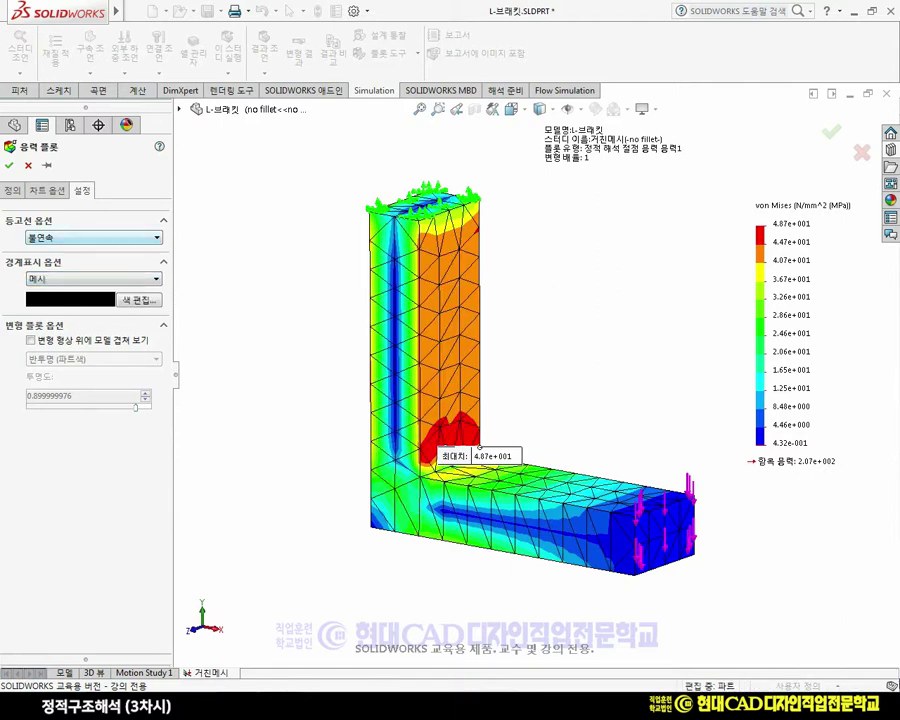
pyautogui.click(150, 238)
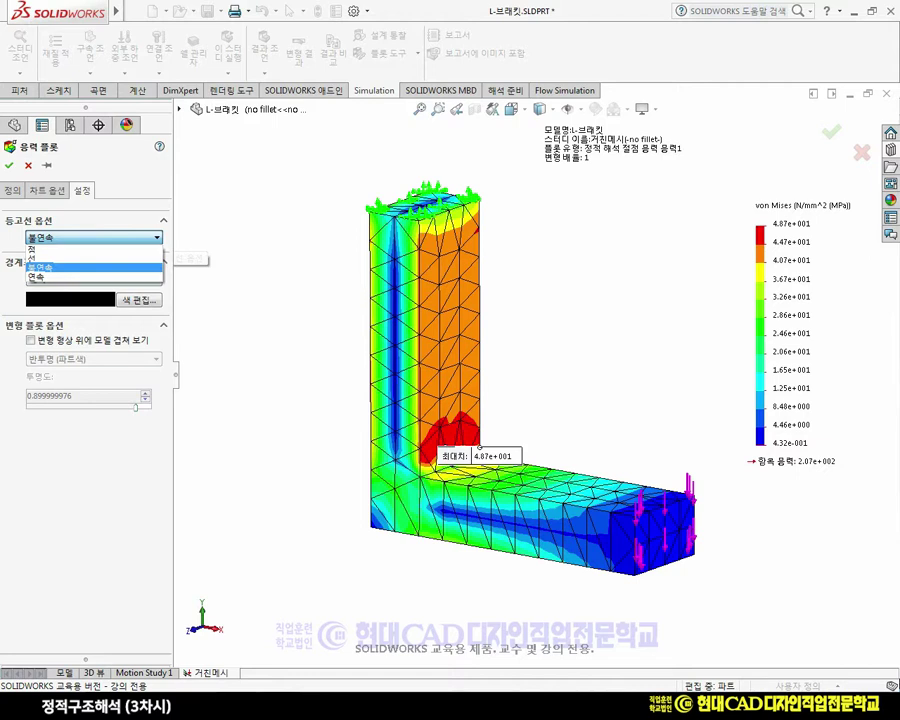
pyautogui.click(38, 277)
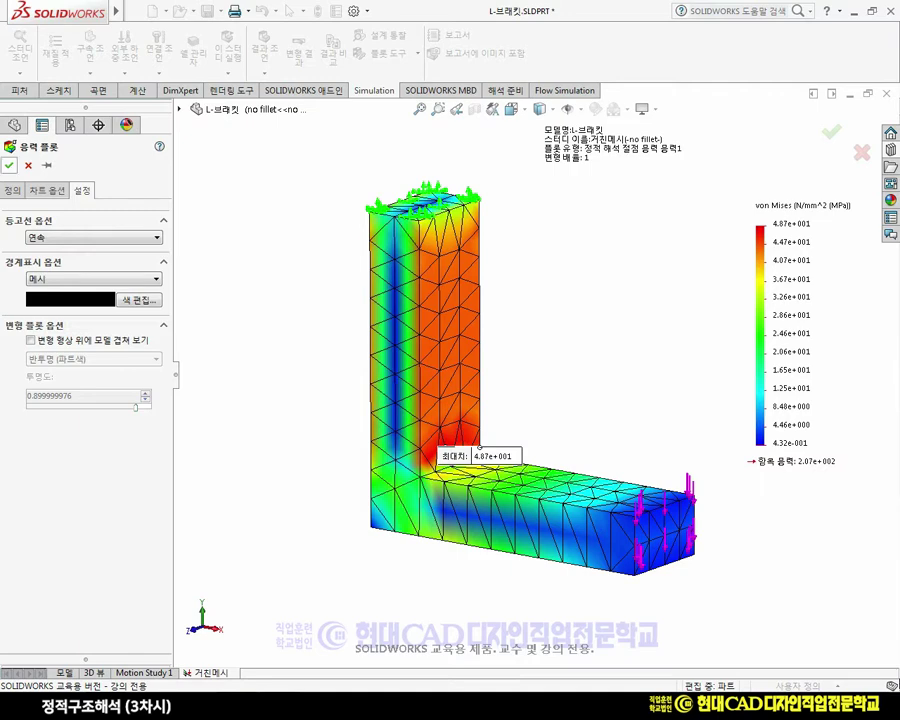
pyautogui.click(9, 166)
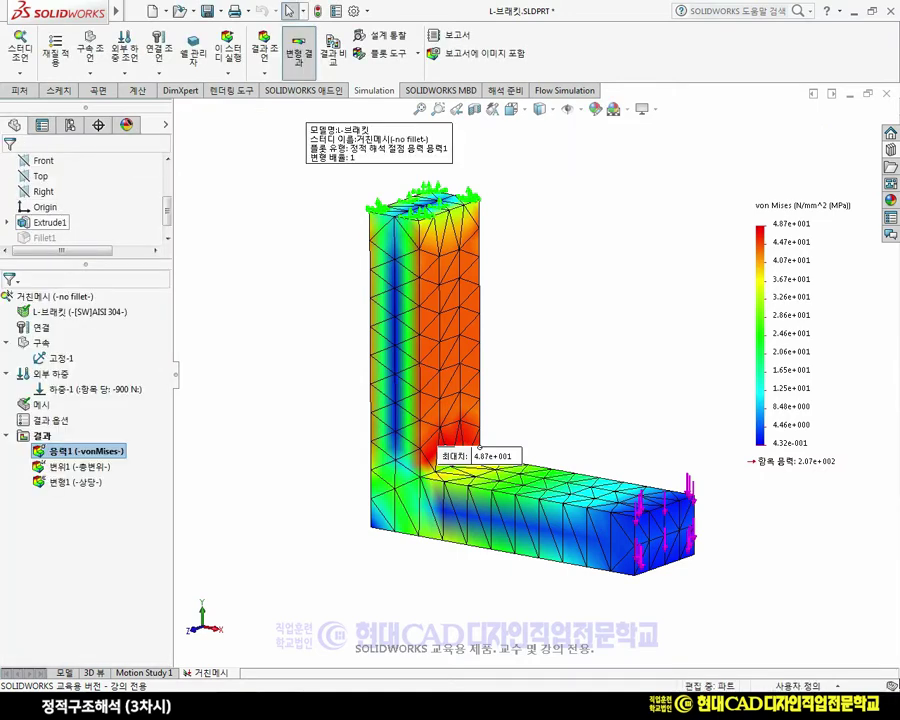
# Step: Set the stress plot's deformed shape back to automatic scale (자동)
pyautogui.moveTo(384, 144); pyautogui.dragTo(619, 144)
pyautogui.doubleClick(619, 144)
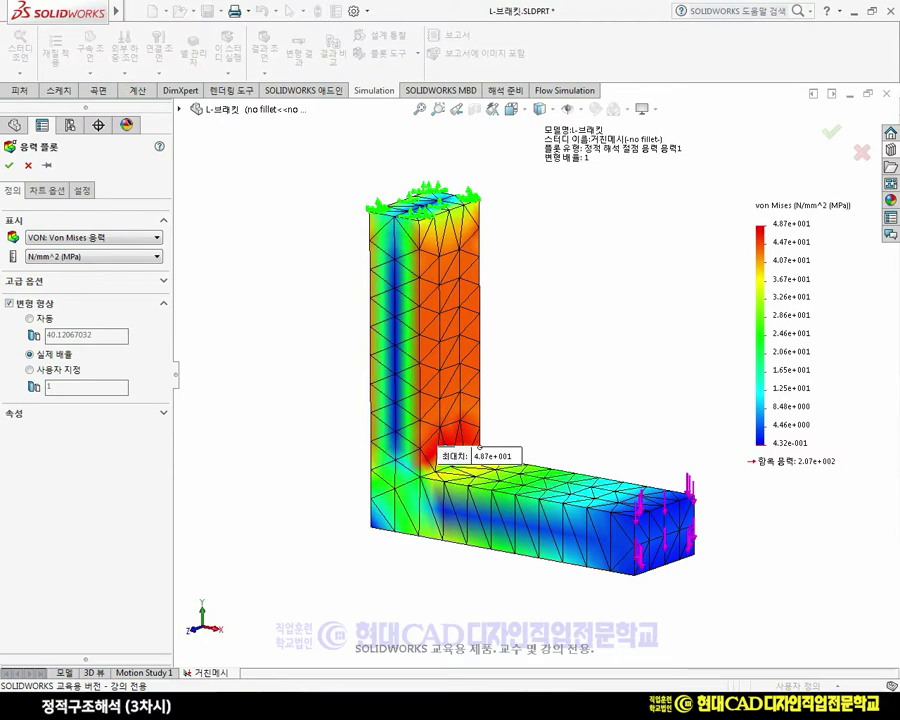
pyautogui.click(30, 319)
pyautogui.click(9, 165)
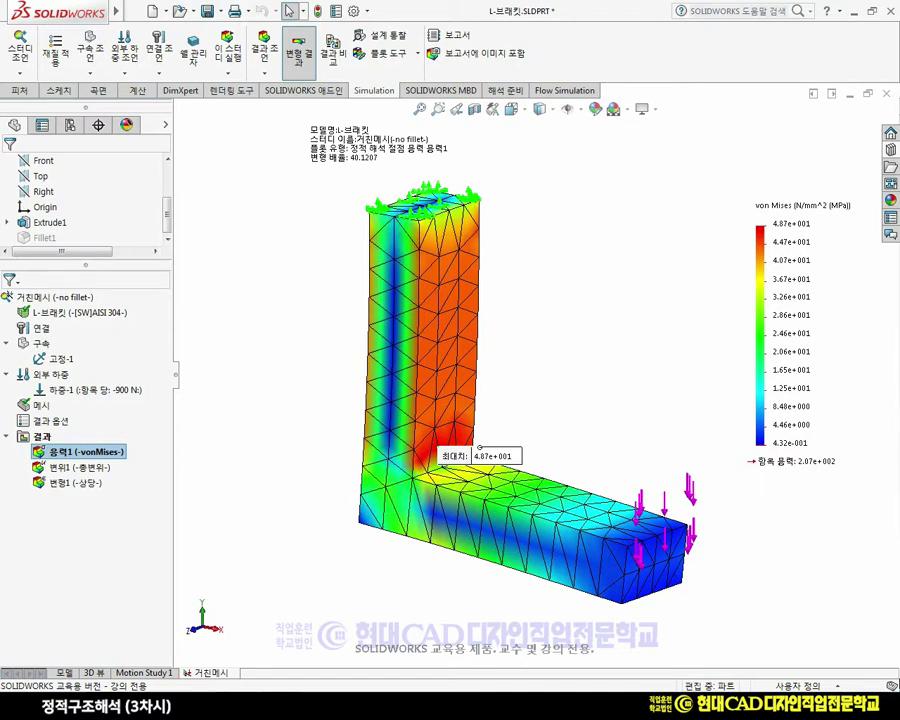
# Step: Hide the symbols of the fixed restraint on the top face and of the force on the end face
pyautogui.rightClick(62, 358)
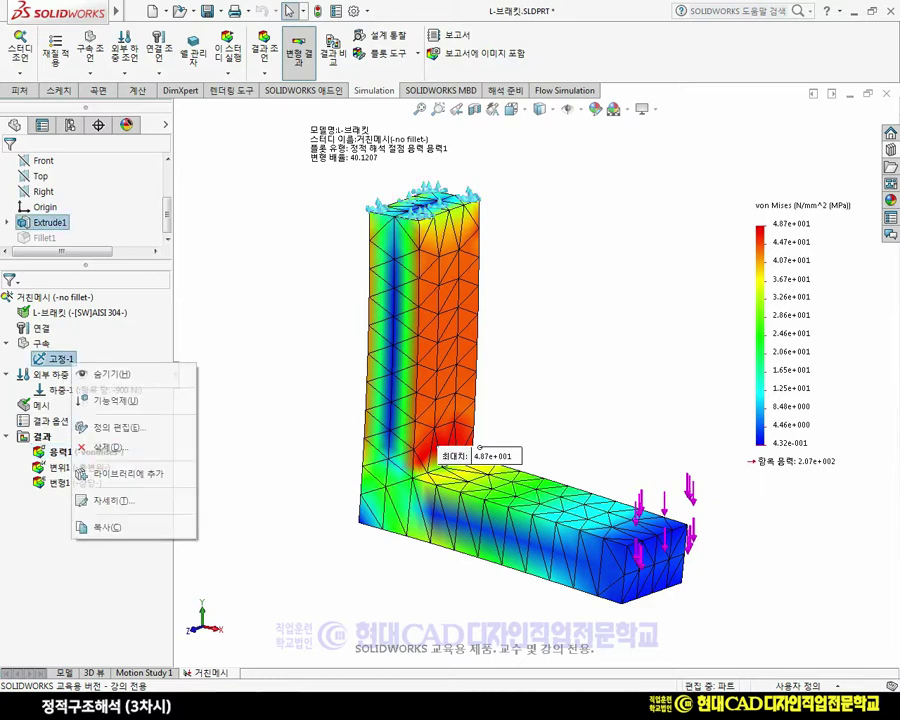
pyautogui.click(111, 373)
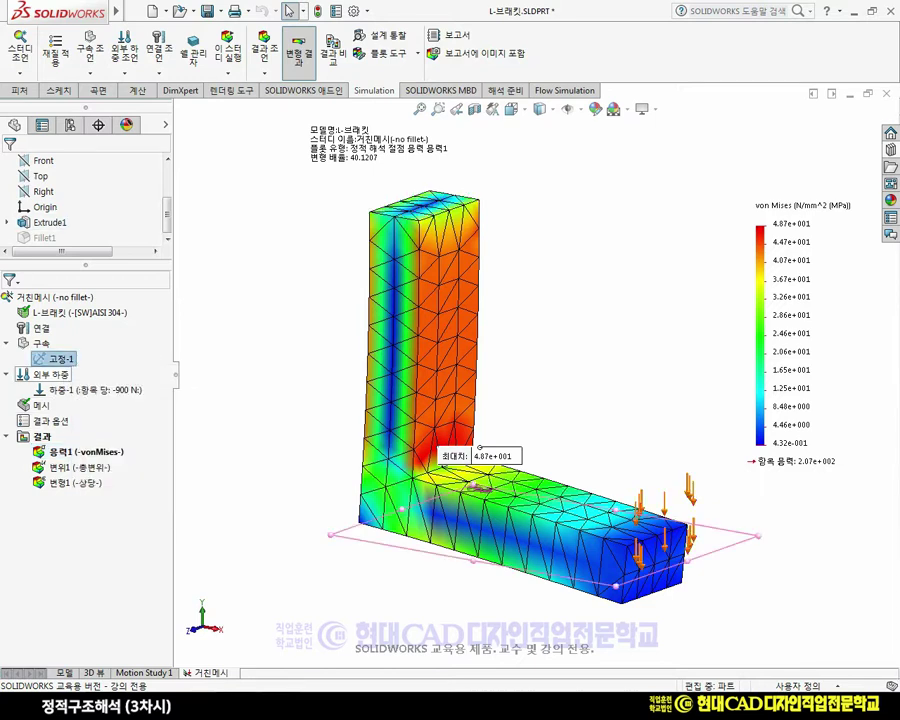
pyautogui.rightClick(100, 390)
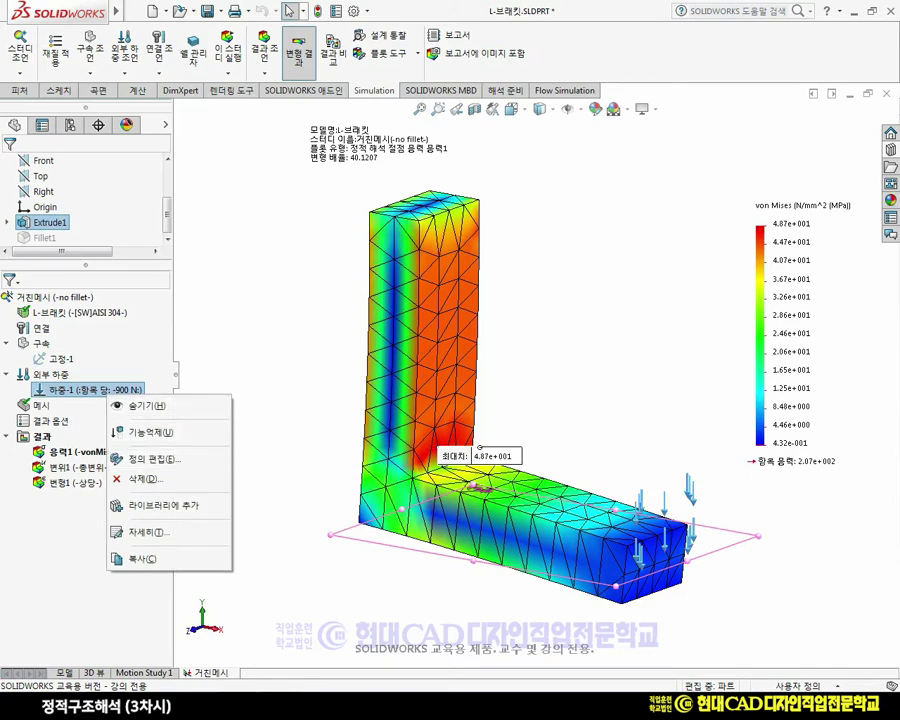
pyautogui.click(144, 404)
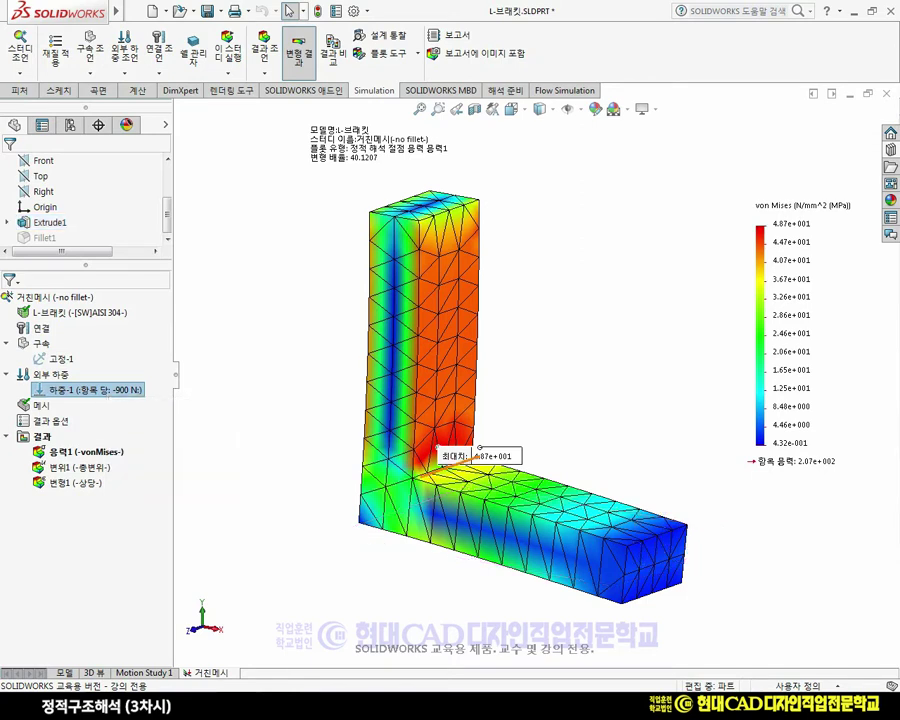
# Step: Pull the maximum-stress label clear of the bracket and examine the stress distribution around the inner corner
pyautogui.moveTo(479, 449)
pyautogui.mouseDown()
pyautogui.moveTo(476, 427)
pyautogui.moveTo(529, 411)
pyautogui.mouseUp()
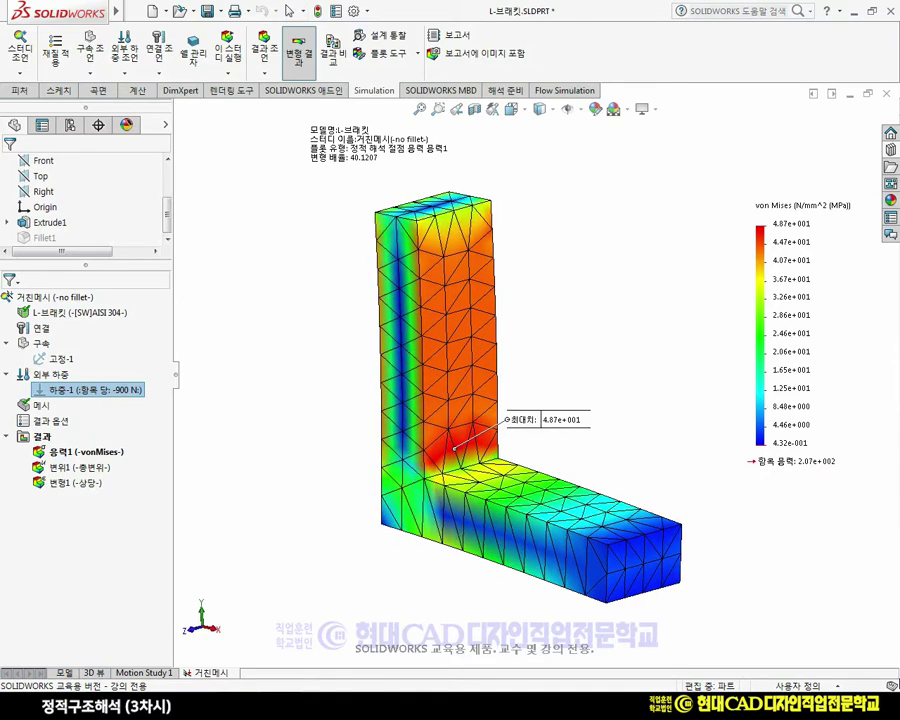
pyautogui.scroll(4, 482, 478)
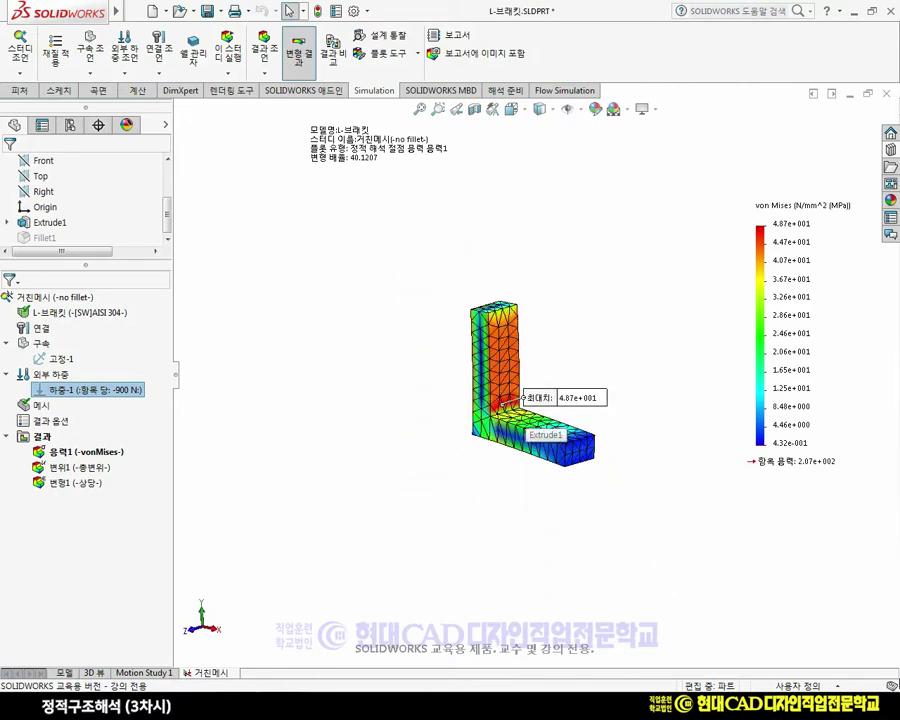
pyautogui.scroll(-1, 505, 450)
pyautogui.scroll(-1, 520, 362)
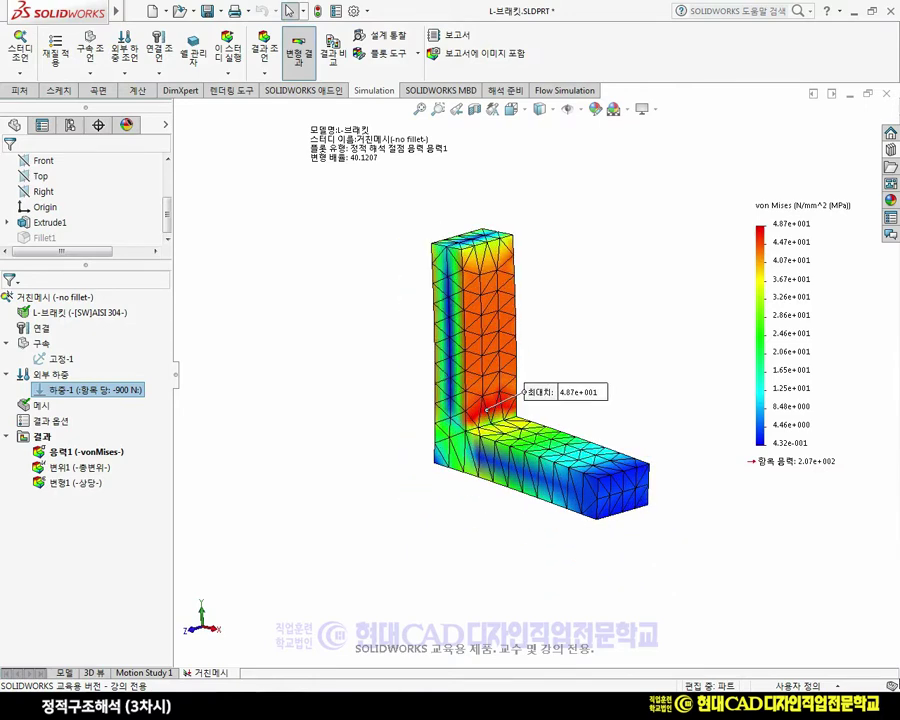
pyautogui.scroll(-3, 515, 388)
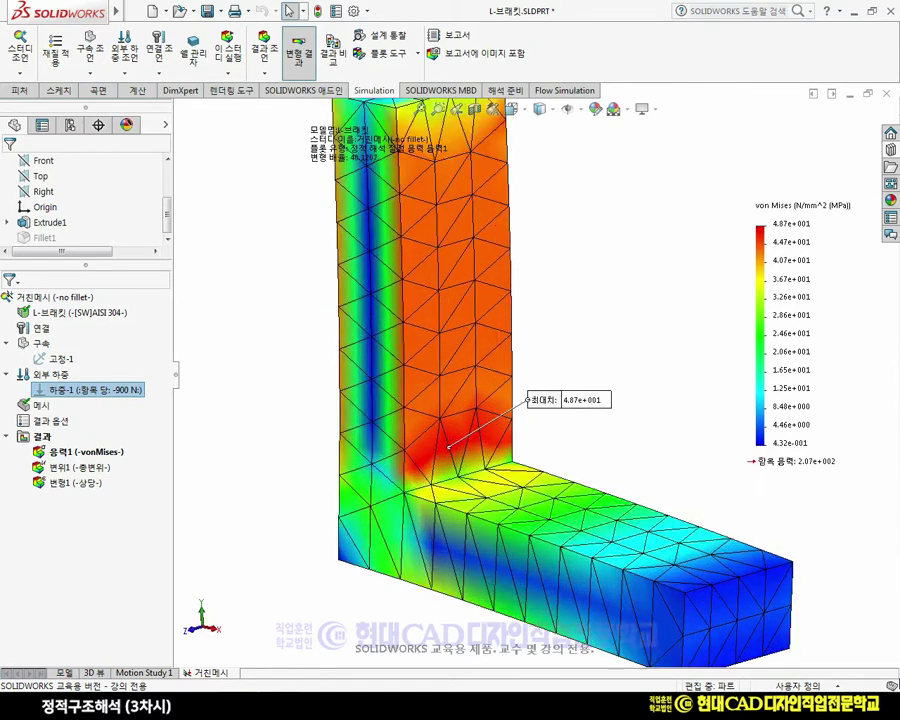
pyautogui.scroll(-3, 464, 470)
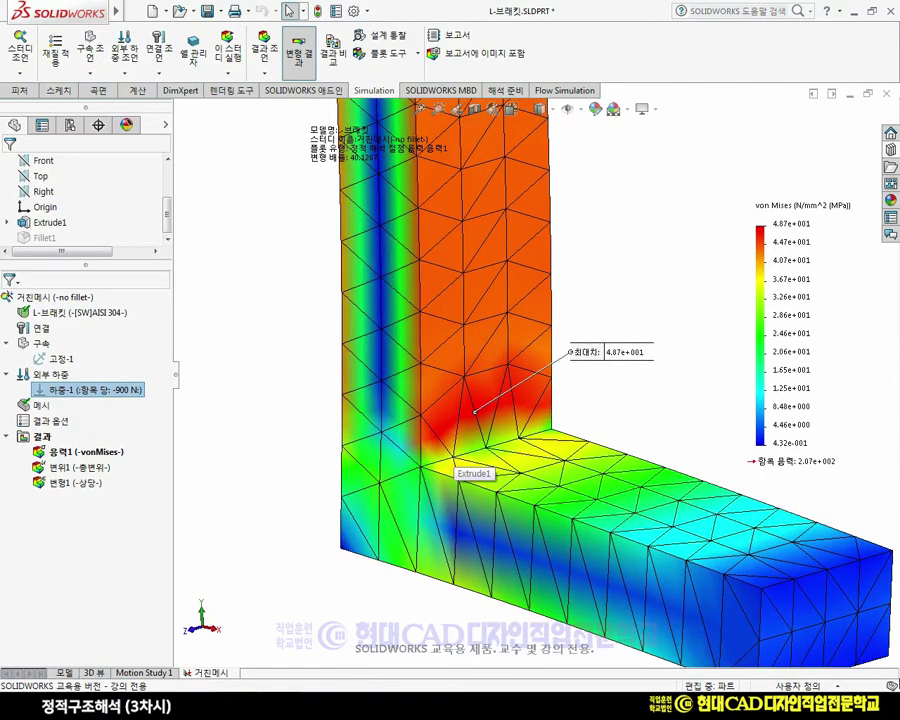
pyautogui.scroll(-2, 515, 437)
pyautogui.scroll(1, 515, 437)
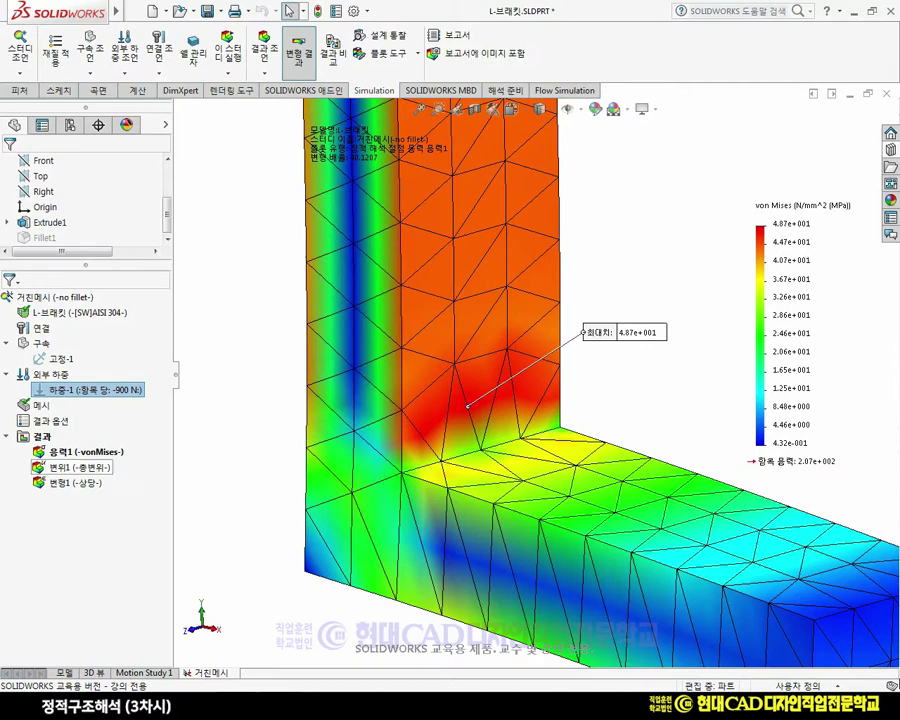
# Step: Apply a mesh control to the bracket's inner corner edge with the default element size of 2.40642273 mm and ratio 1.5
pyautogui.rightClick(40, 405)
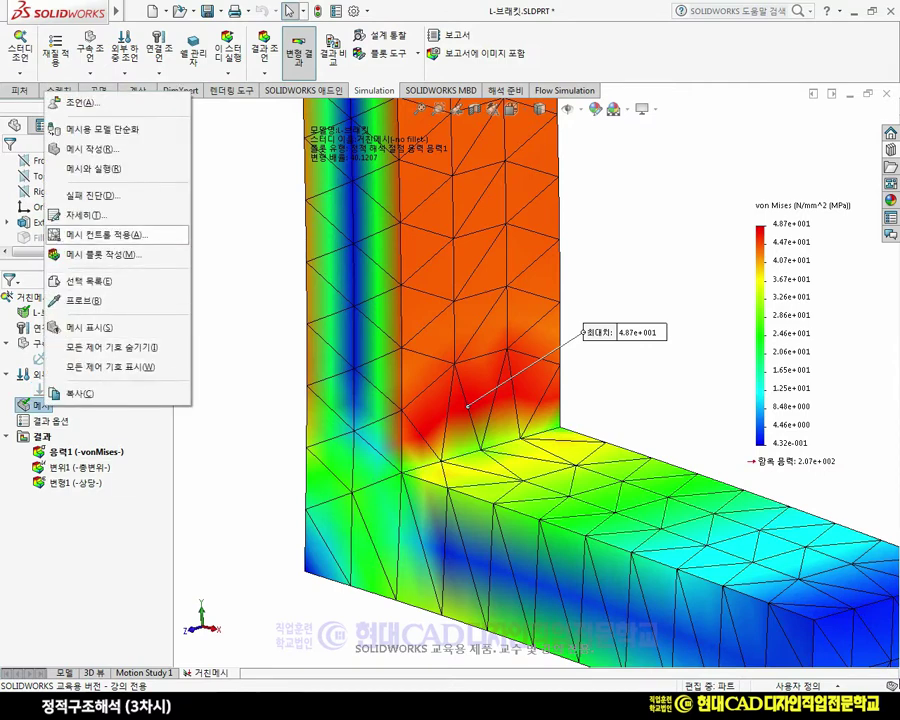
pyautogui.click(110, 234)
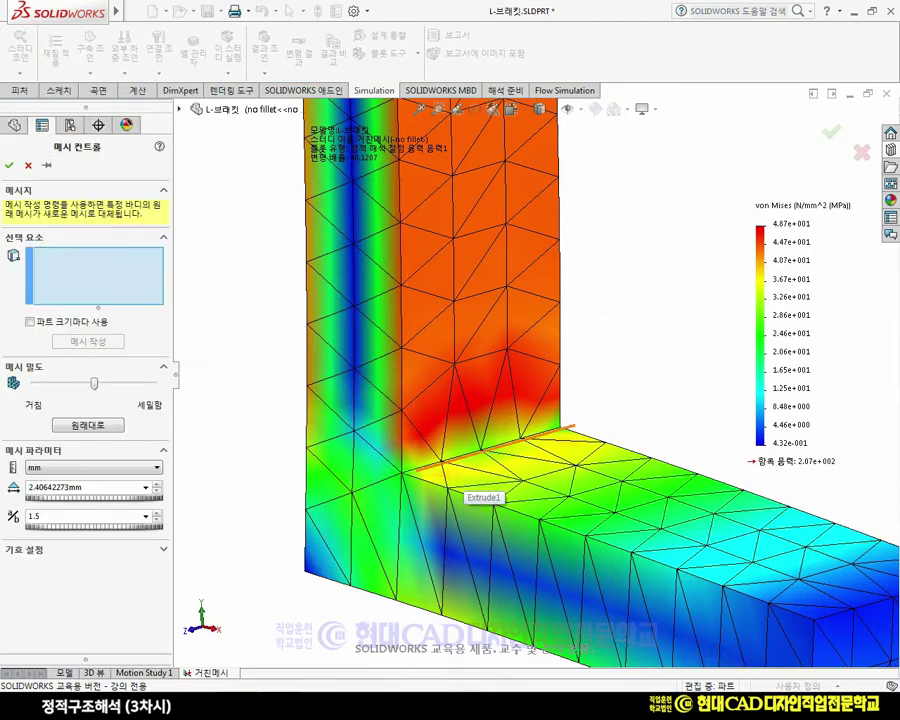
pyautogui.click(465, 455)
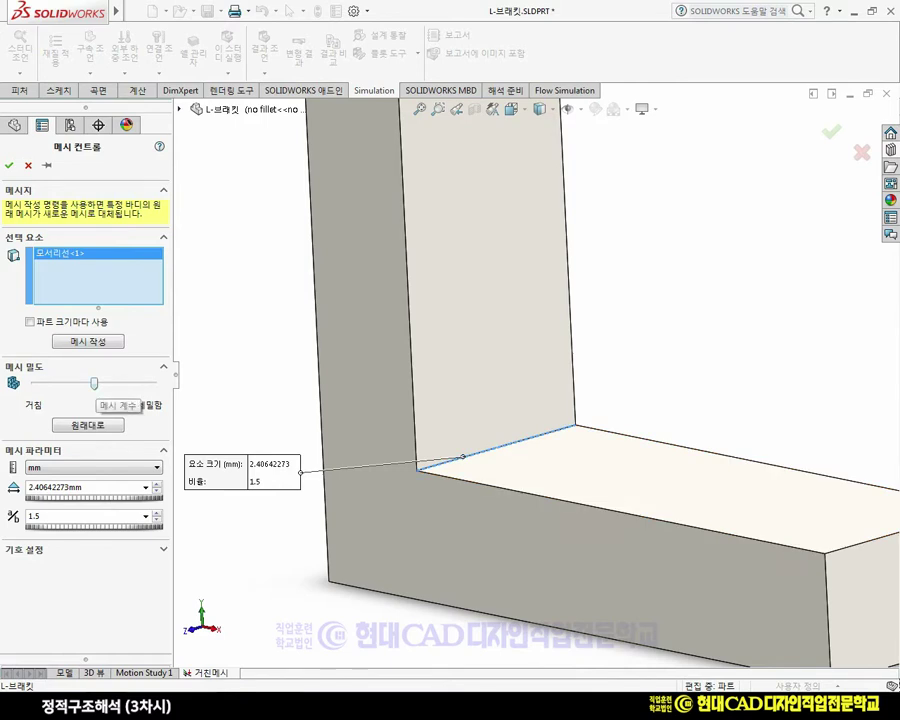
pyautogui.moveTo(94, 384); pyautogui.dragTo(34, 384)
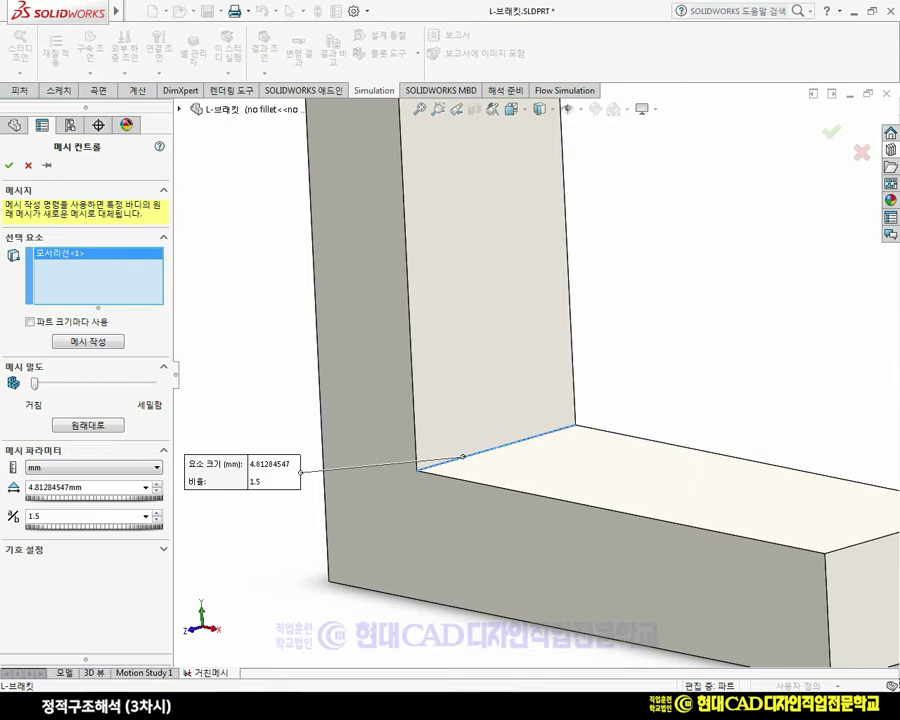
pyautogui.click(88, 425)
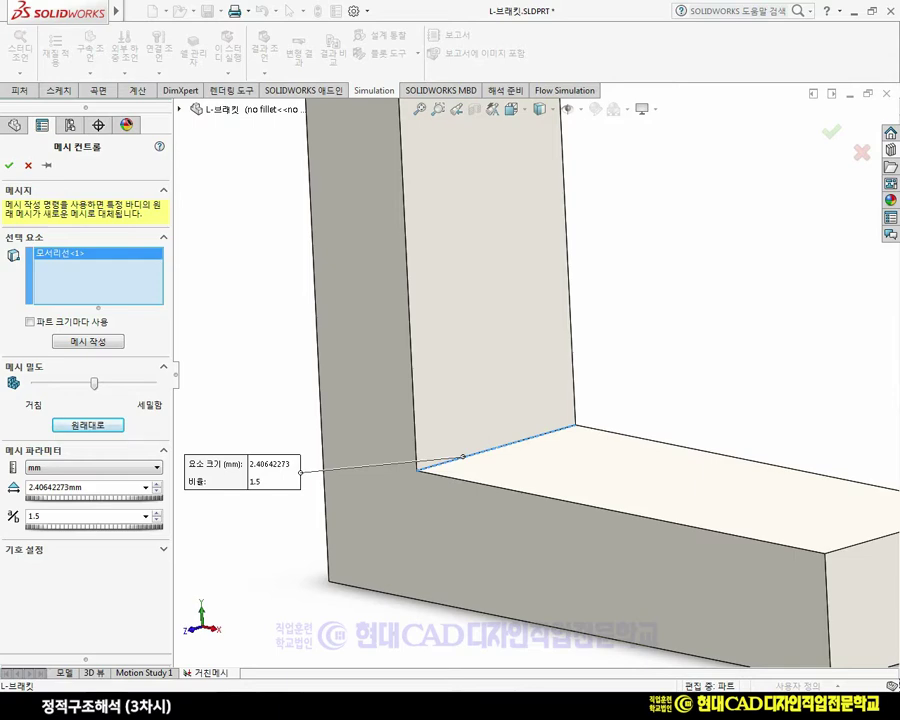
pyautogui.press('Return')
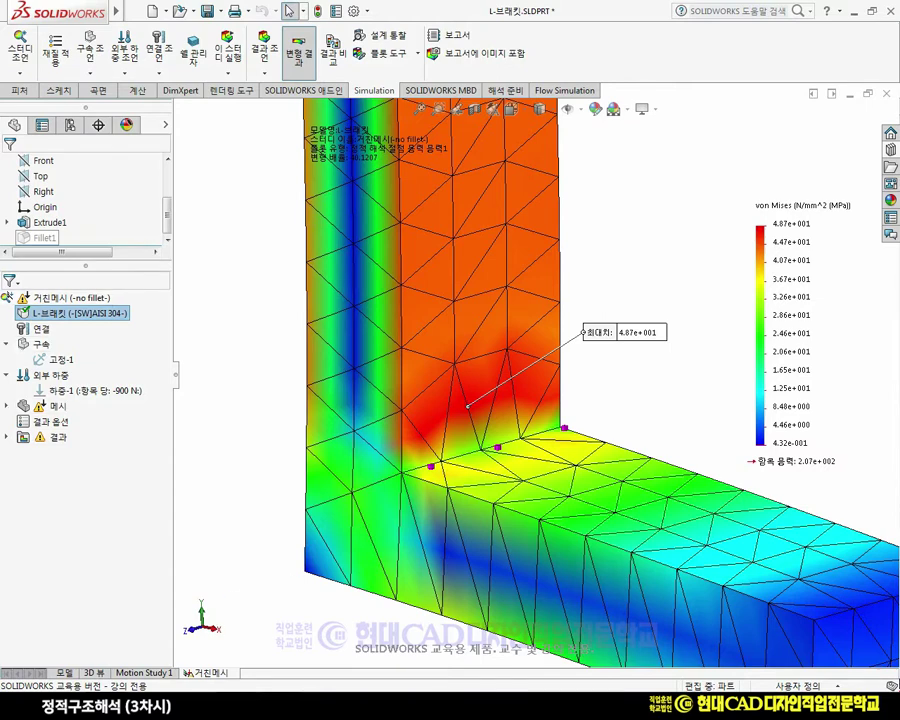
# Step: Remesh the bracket at the coarsest density (거침) and run the 거친메시 study
pyautogui.rightClick(57, 407)
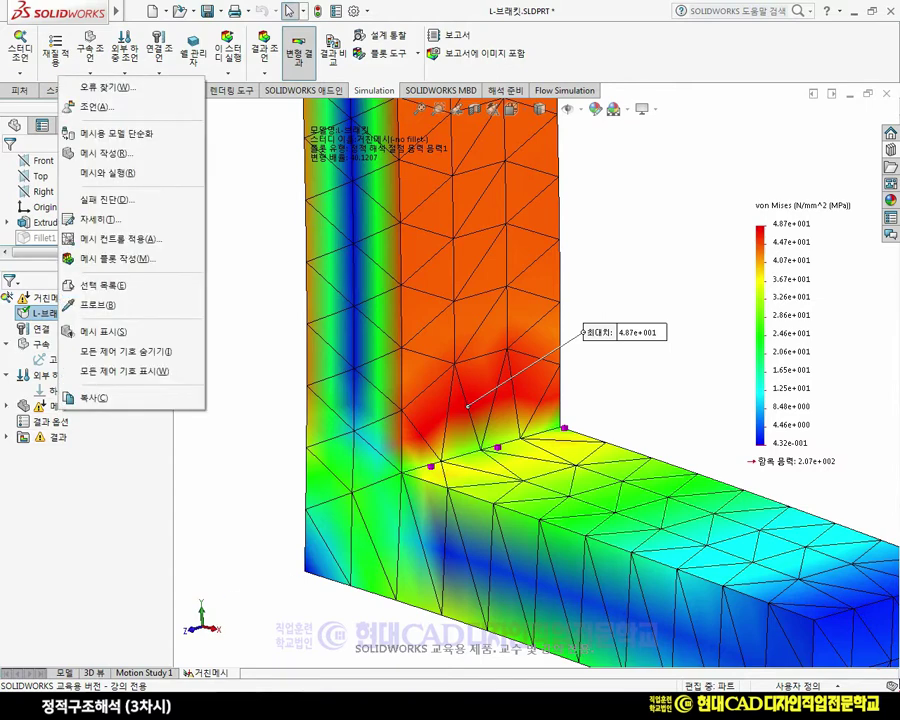
pyautogui.click(105, 153)
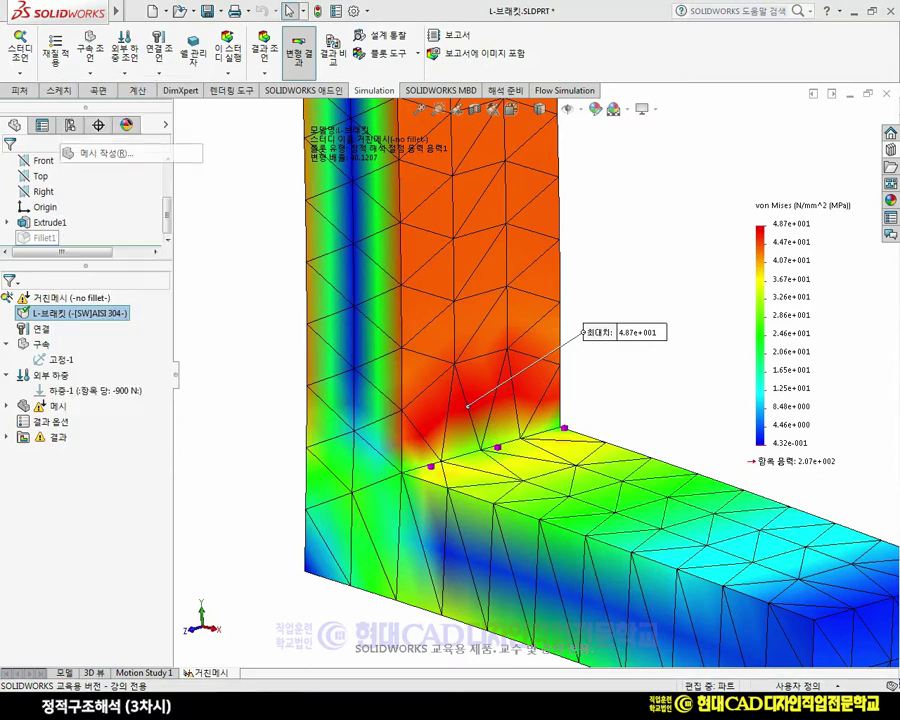
pyautogui.press('Return')
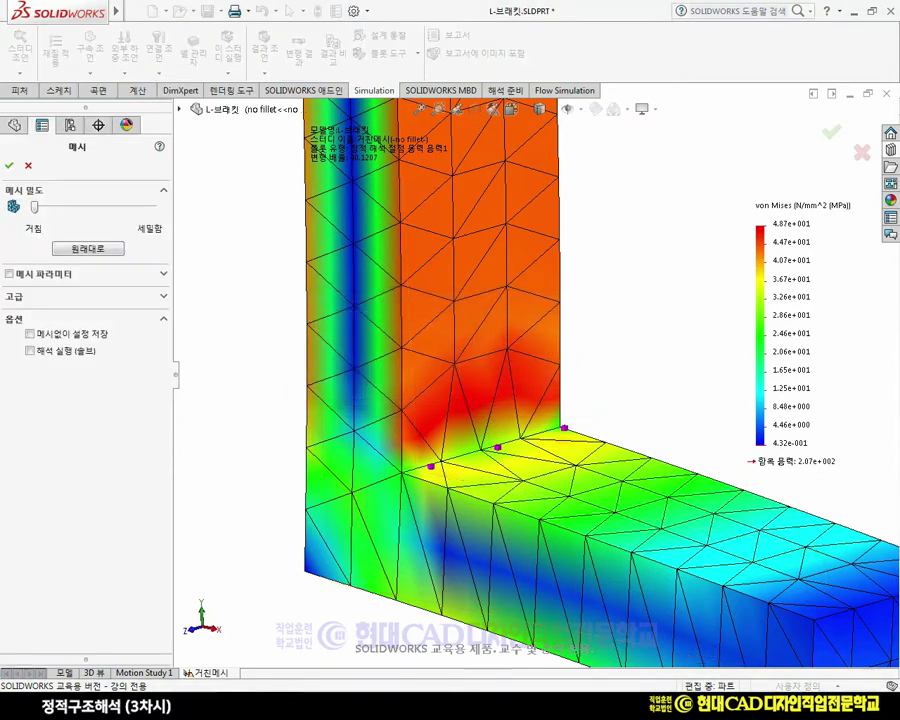
pyautogui.click(8, 165)
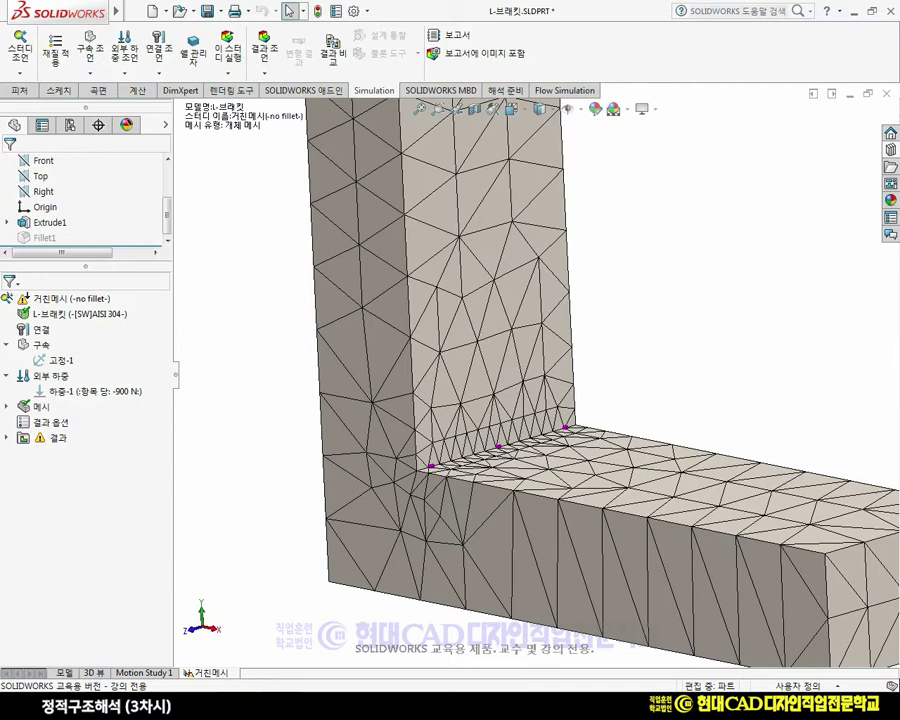
pyautogui.rightClick(70, 298)
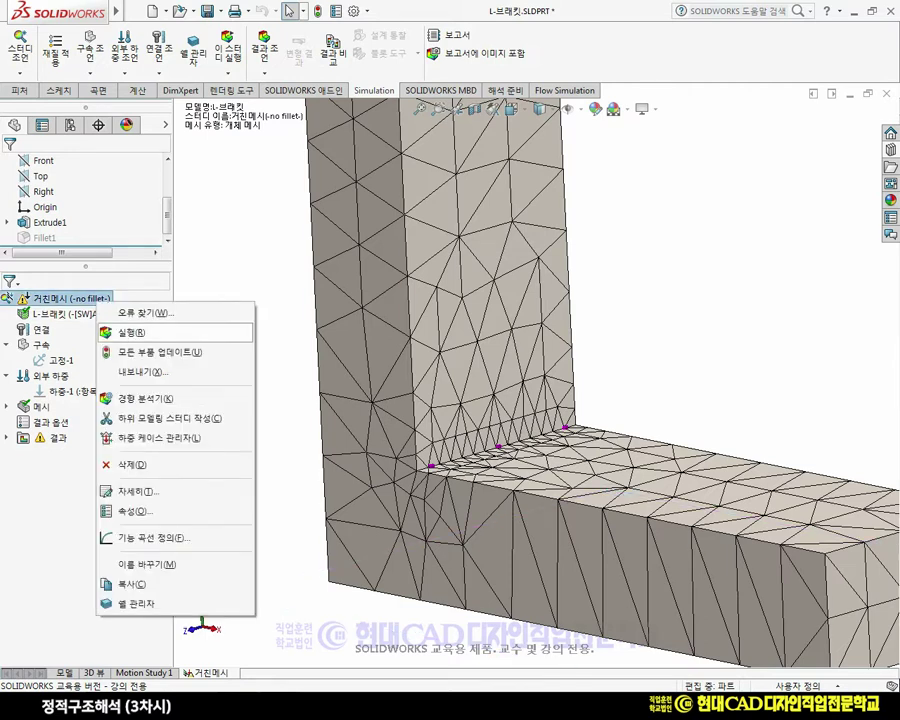
pyautogui.click(130, 332)
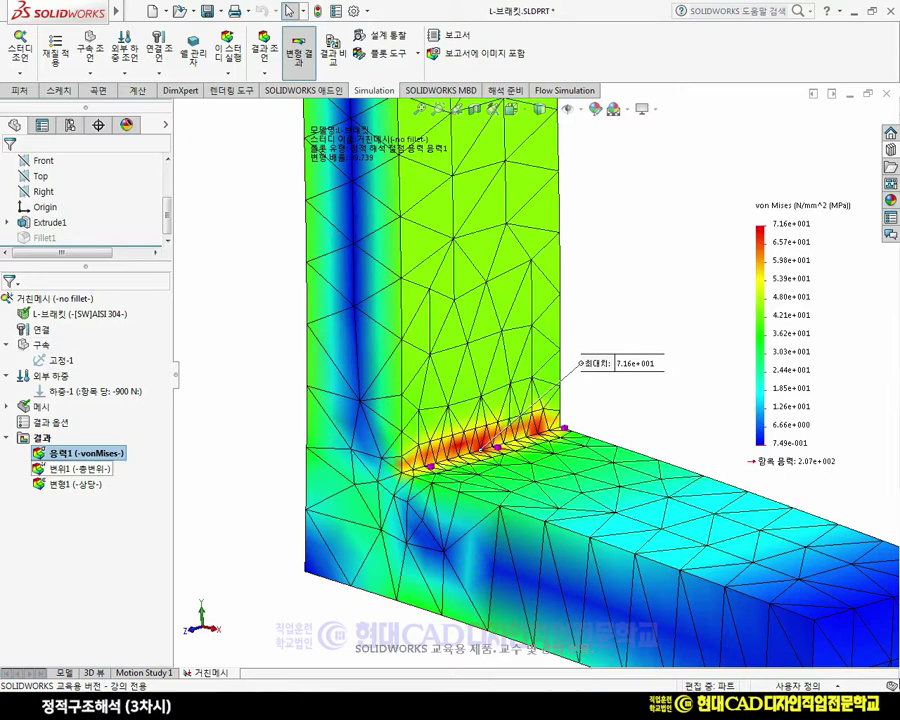
# Step: Suppress the inner-corner mesh control 컨트롤-1 and rerun the study for comparison
pyautogui.click(7, 407)
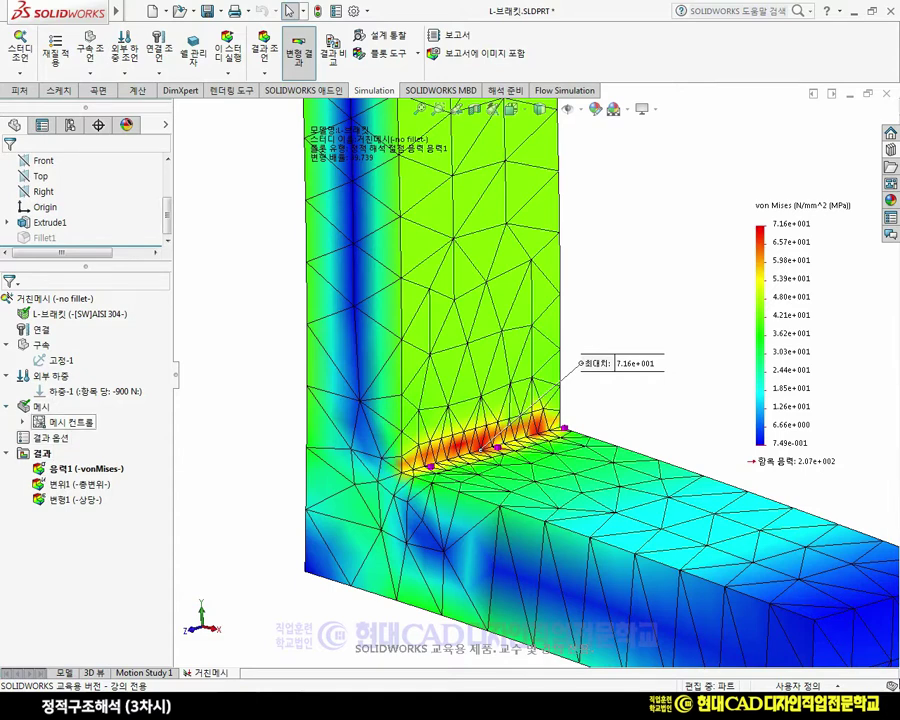
pyautogui.click(22, 422)
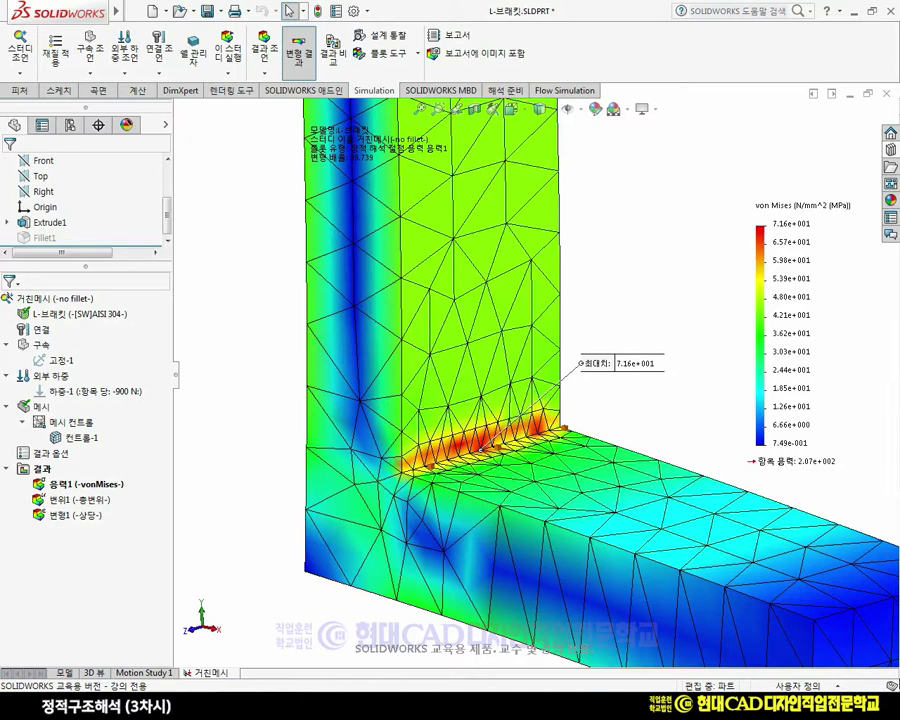
pyautogui.rightClick(86, 440)
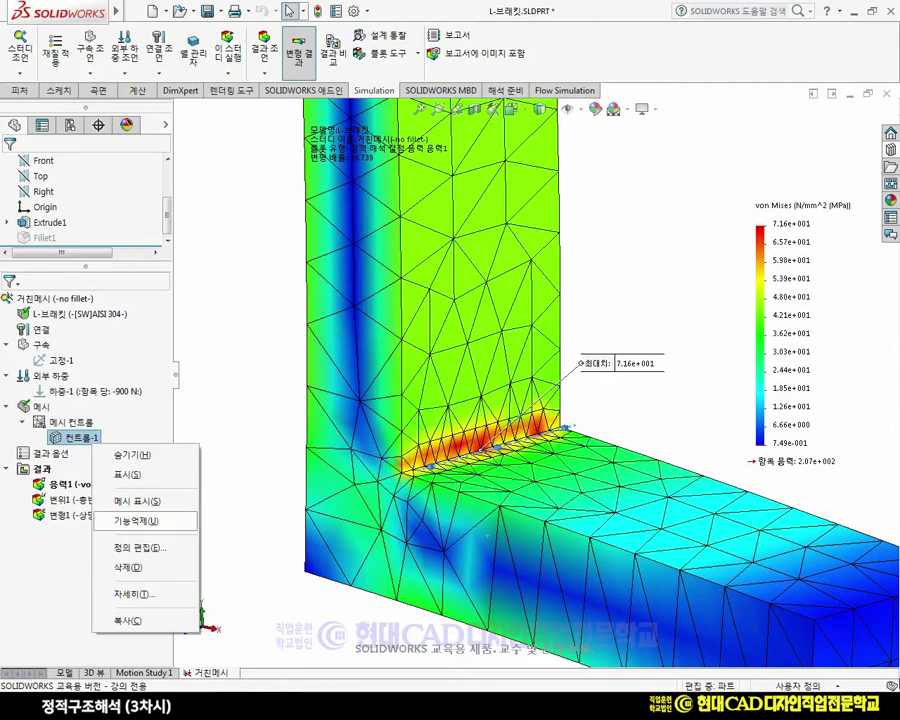
pyautogui.click(136, 520)
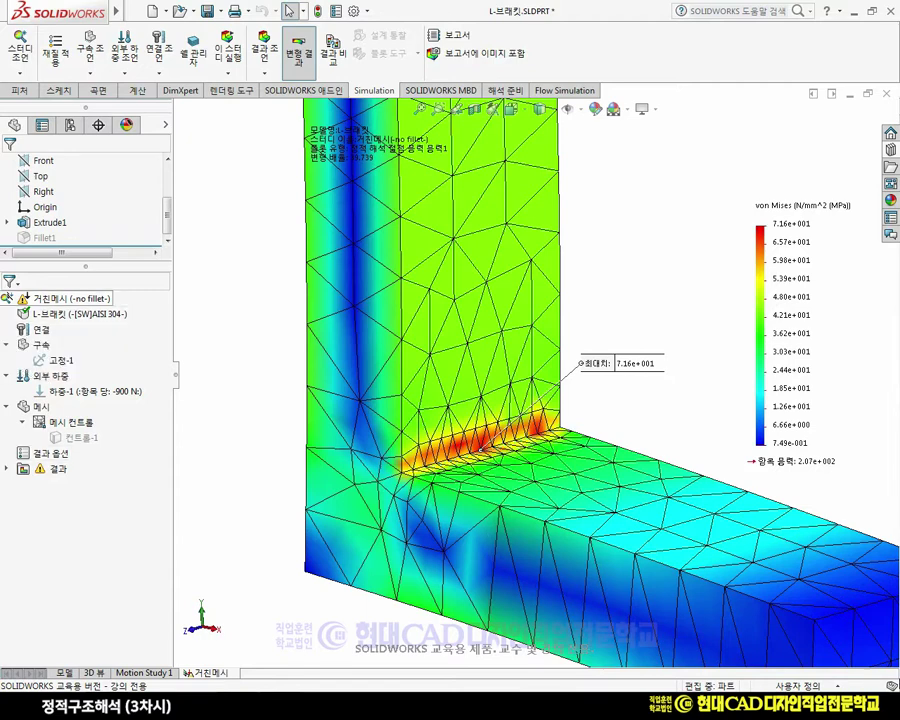
pyautogui.rightClick(58, 298)
pyautogui.click(120, 326)
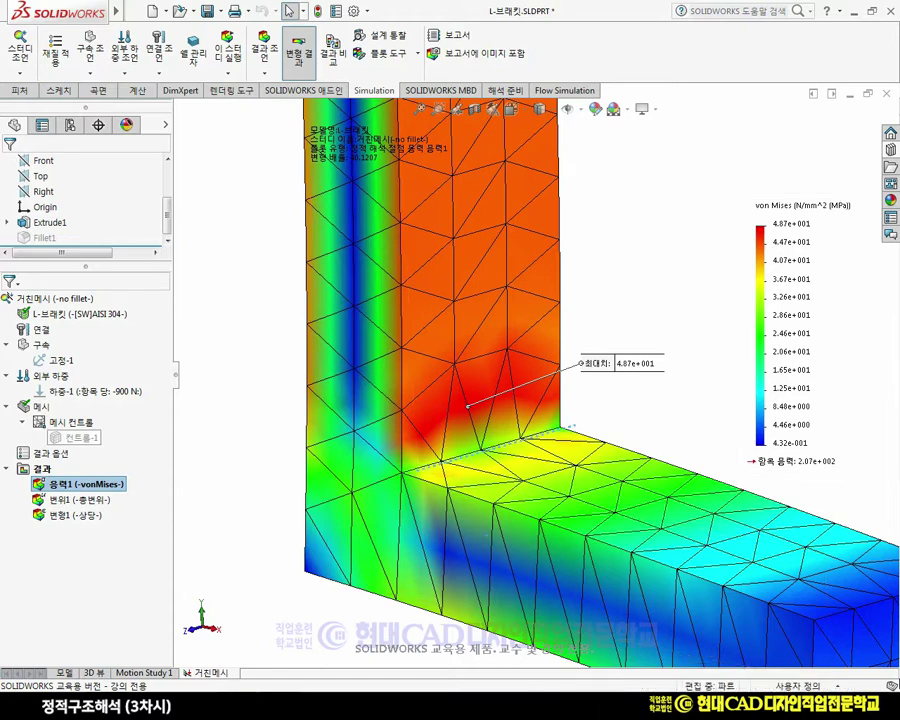
# Step: Unsuppress the mesh control 컨트롤-1 and remesh the bracket at the coarsest density (거침)
pyautogui.rightClick(73, 437)
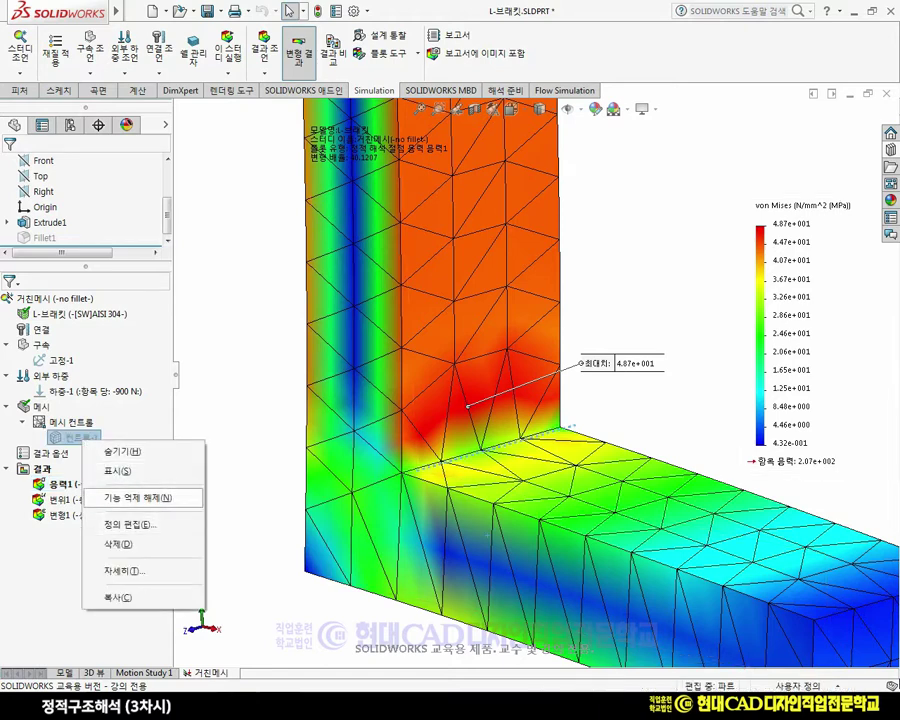
pyautogui.click(137, 497)
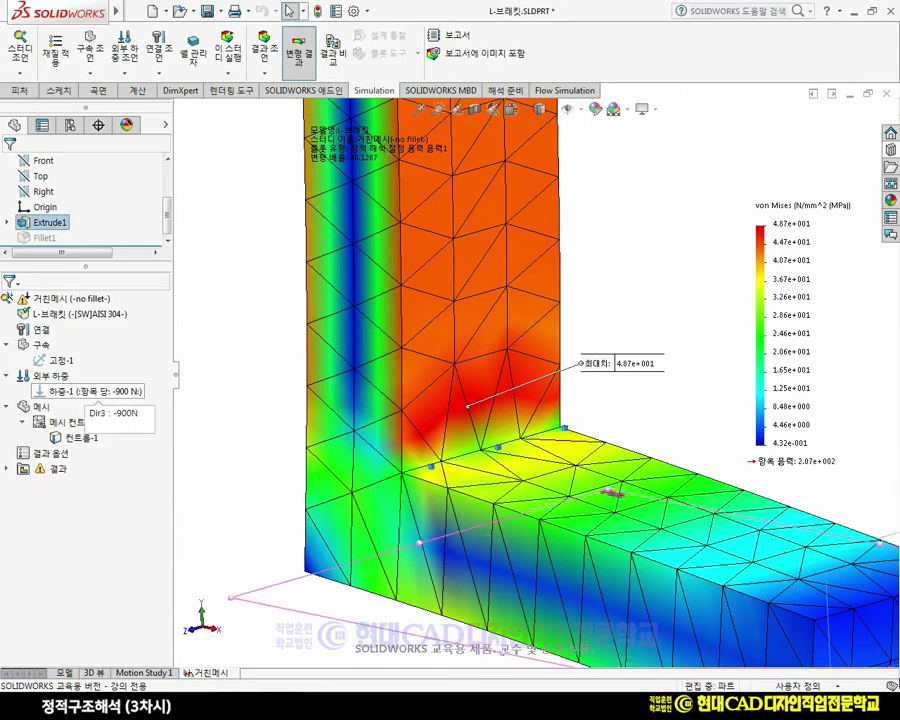
pyautogui.rightClick(40, 407)
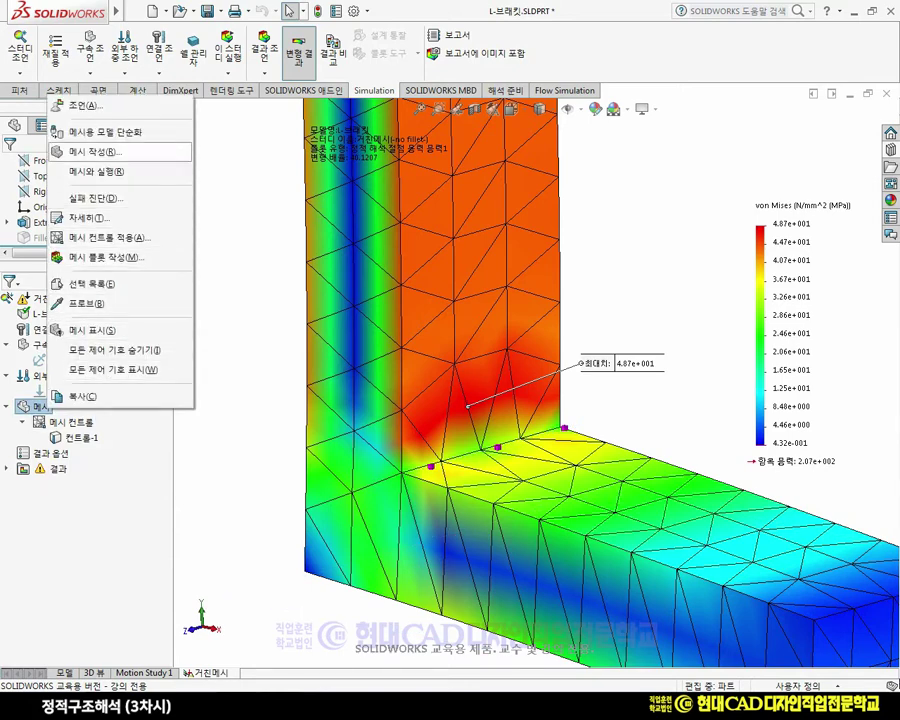
pyautogui.click(95, 151)
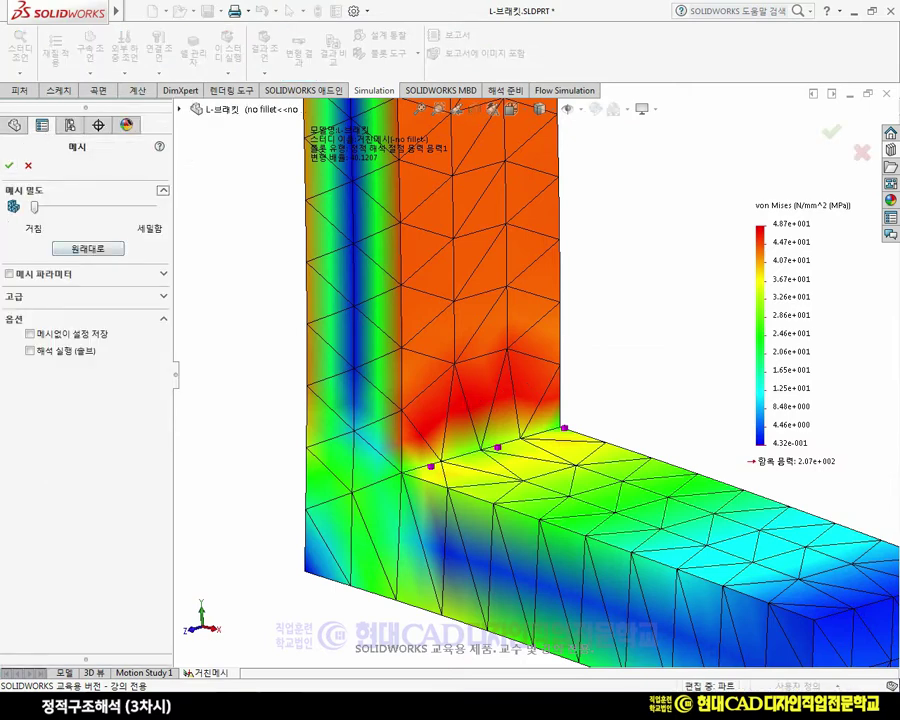
pyautogui.click(8, 165)
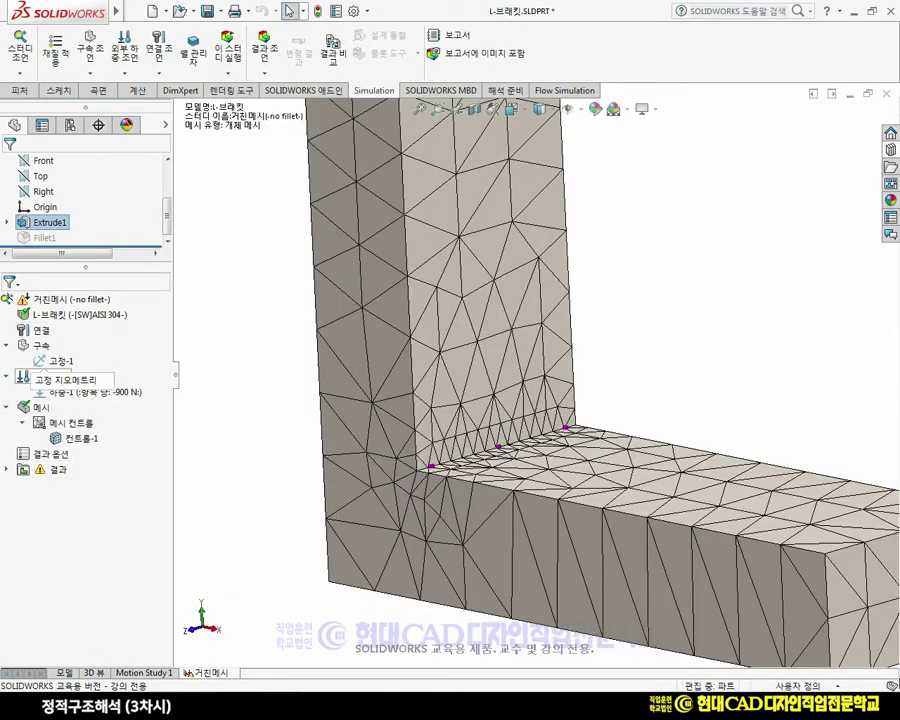
# Step: Rerun the 거친메시 study and move the maximum-stress label clear of the inner corner
pyautogui.rightClick(90, 299)
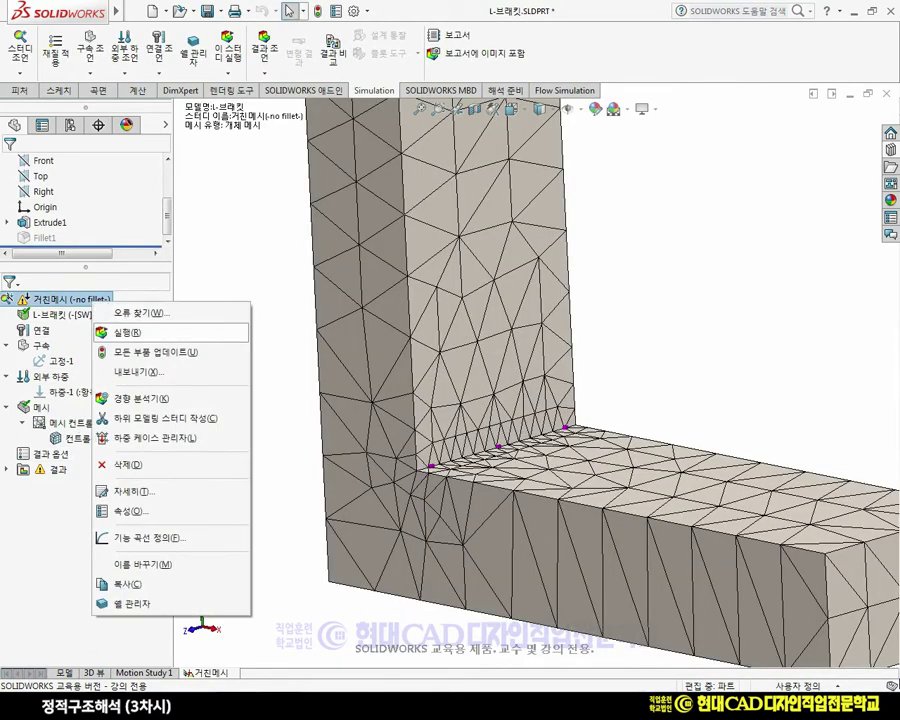
pyautogui.click(200, 332)
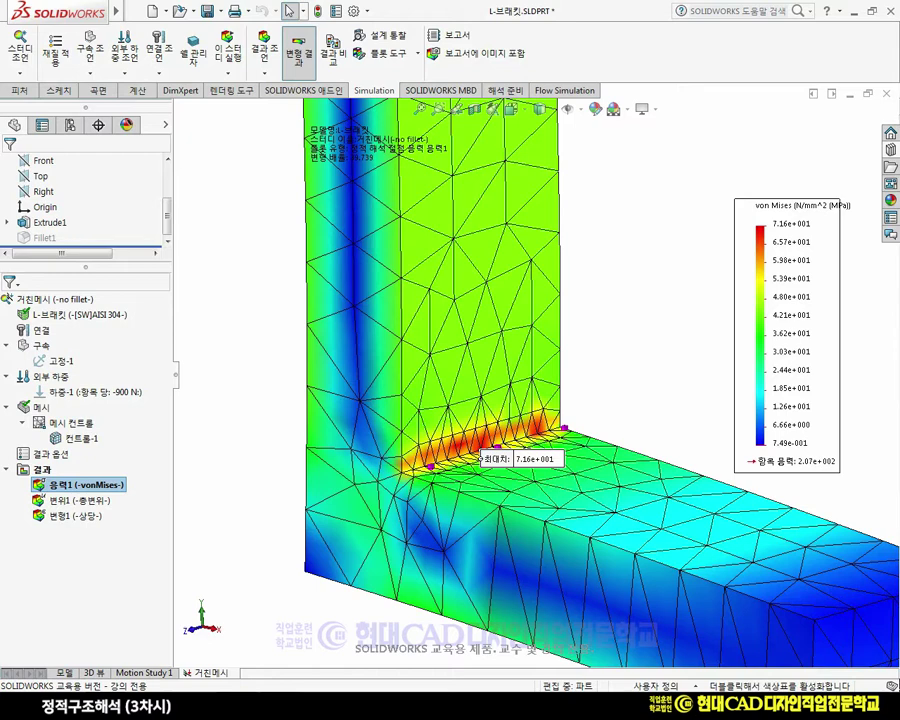
pyautogui.moveTo(530, 459); pyautogui.dragTo(578, 404)
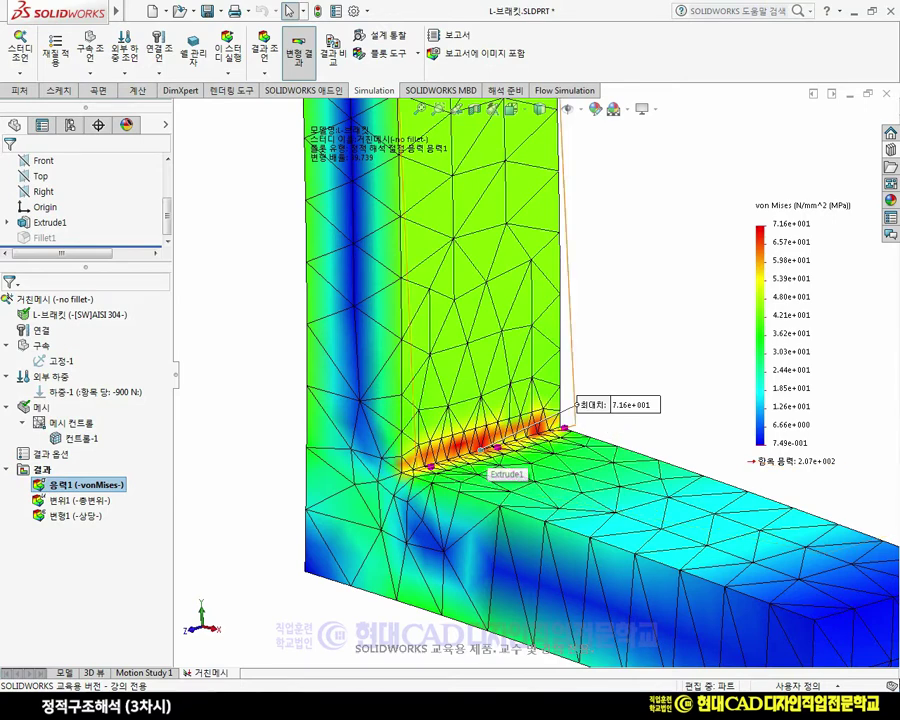
# Step: Examine the stress concentration along the refined inner corner edge and across the whole bracket
pyautogui.scroll(-3, 590, 530)
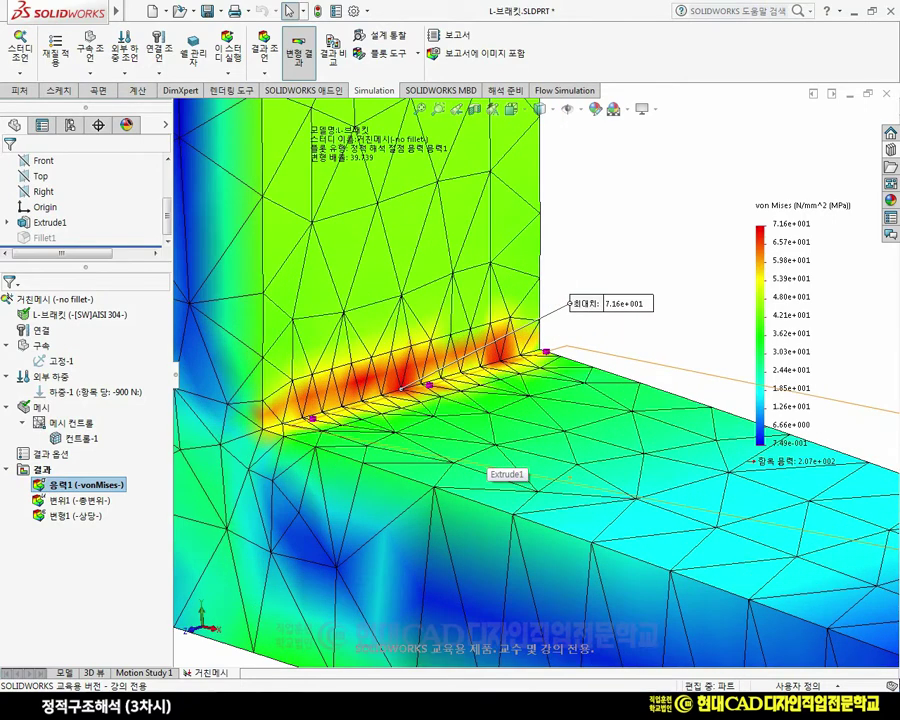
pyautogui.scroll(-4, 425, 447)
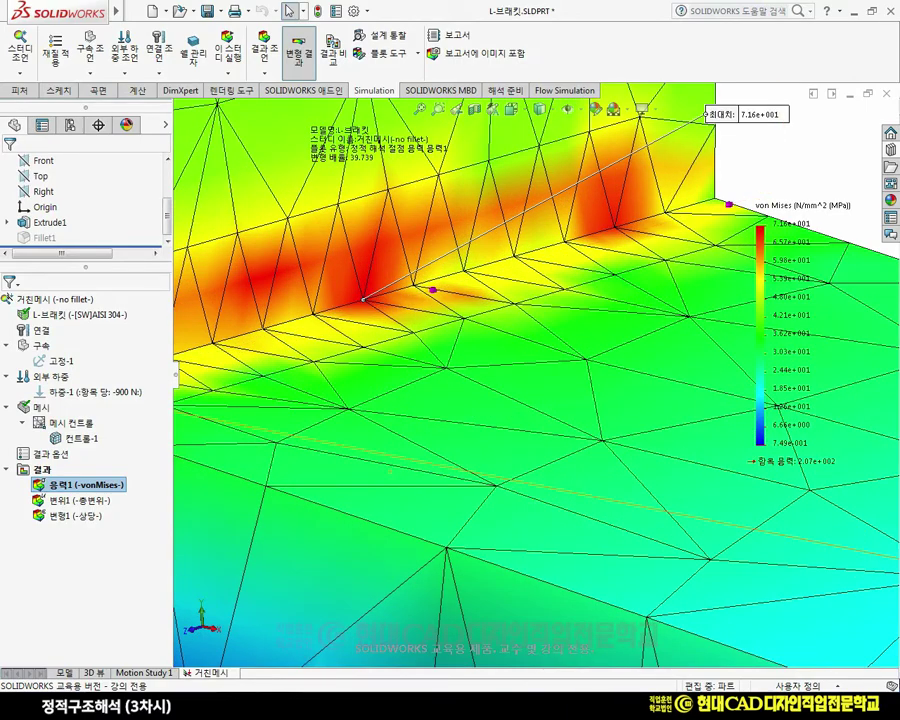
pyautogui.scroll(6, 459, 387)
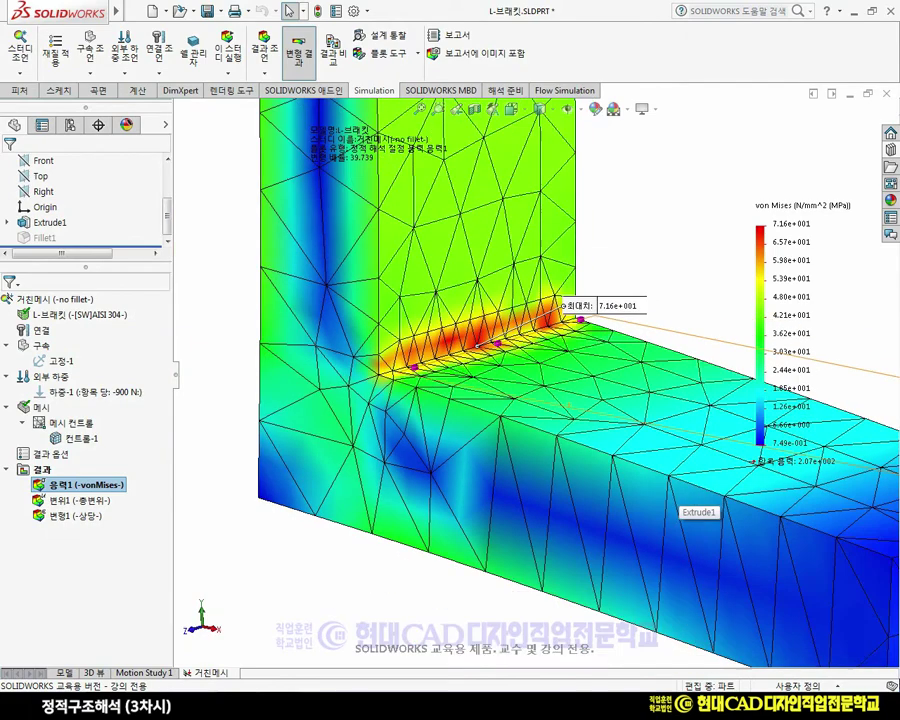
pyautogui.scroll(4, 496, 468)
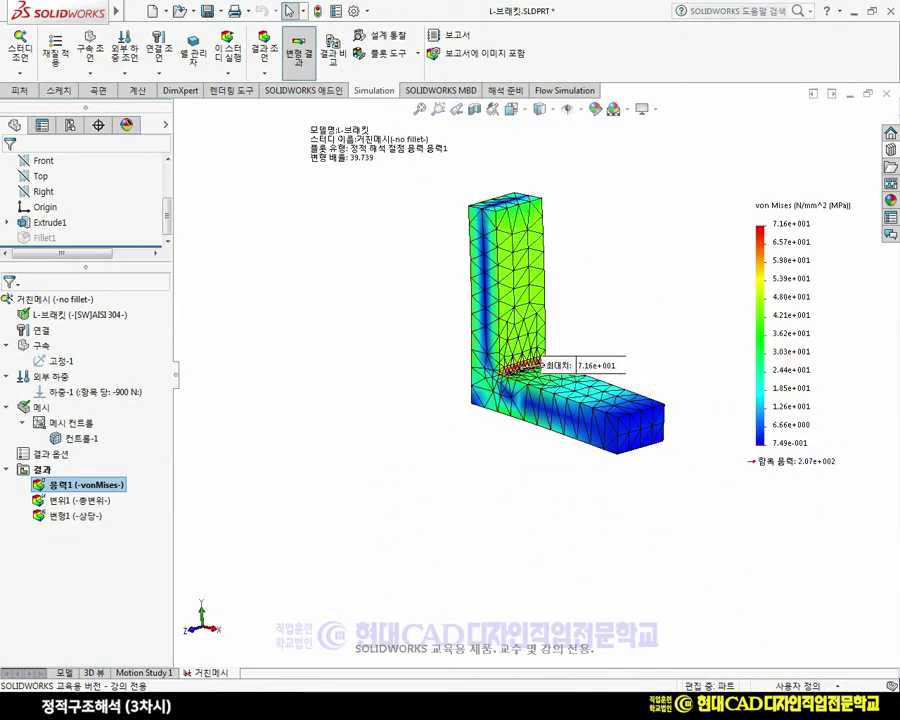
pyautogui.scroll(-3, 546, 395)
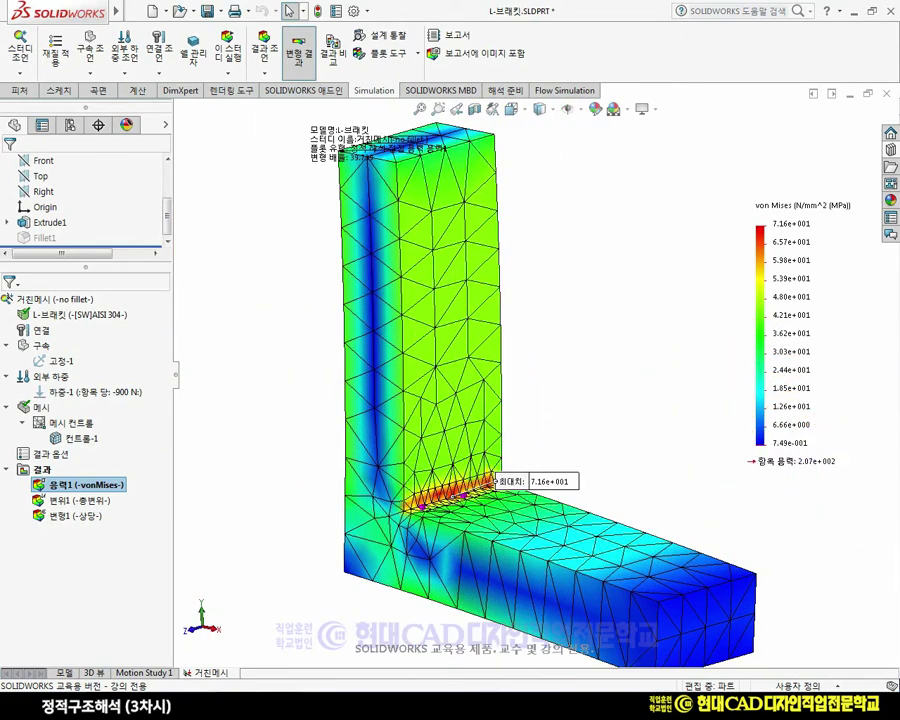
pyautogui.moveTo(400, 327); pyautogui.dragTo(462, 396, button='middle')
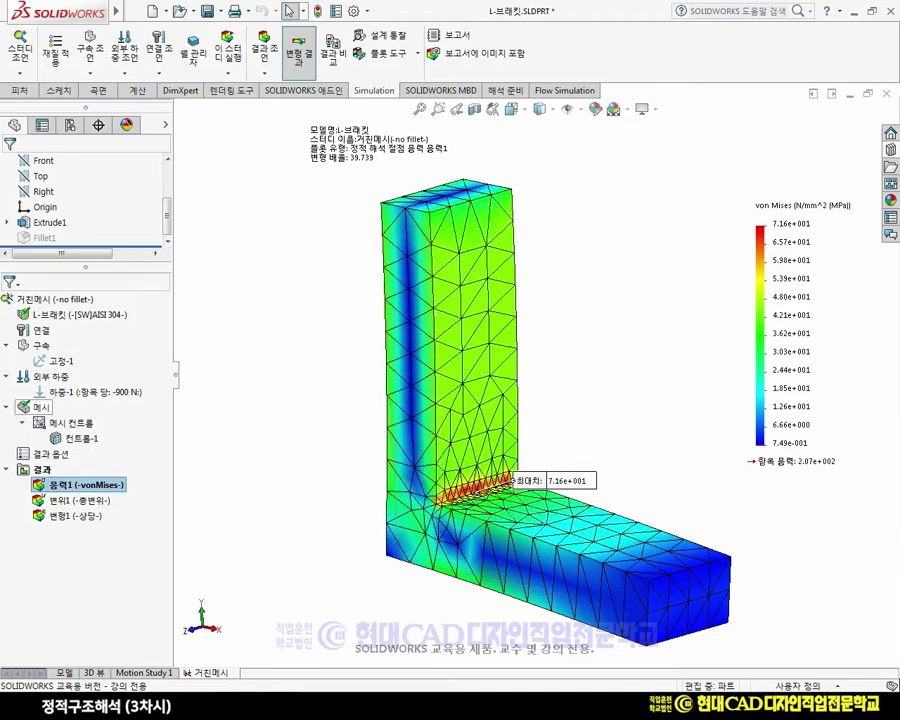
# Step: Remesh the bracket at medium density with mesh control 컨트롤-1 active and rerun the 거친메시 study
pyautogui.rightClick(40, 408)
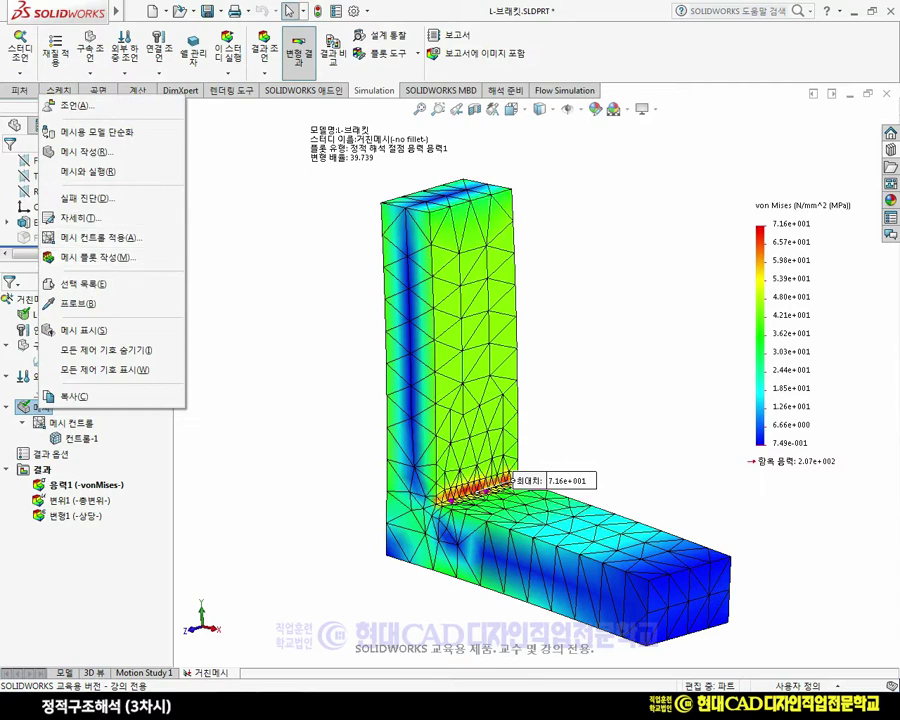
pyautogui.click(85, 151)
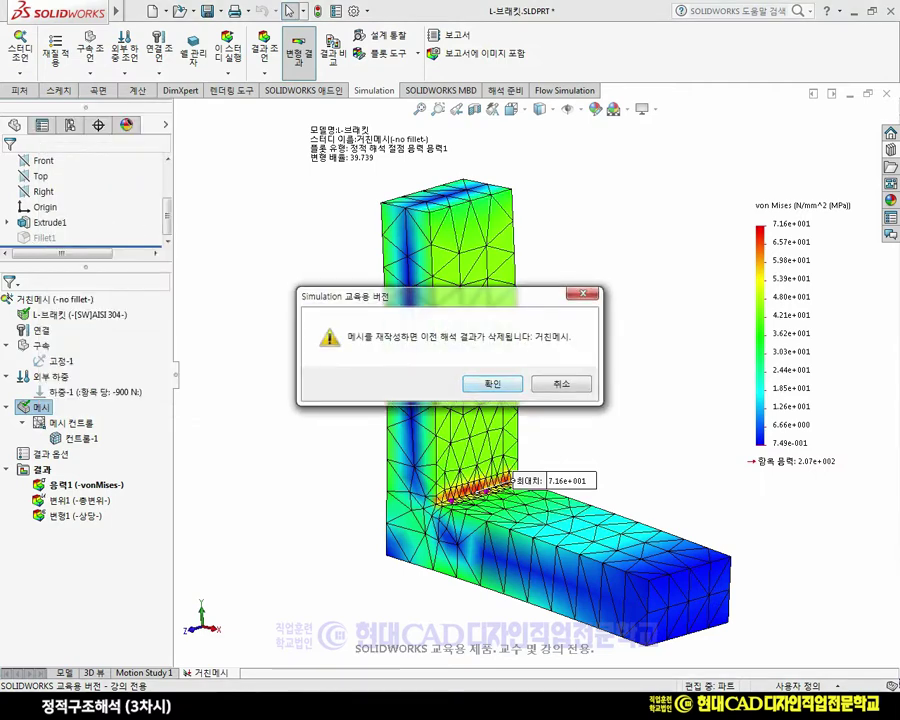
pyautogui.press('Return')
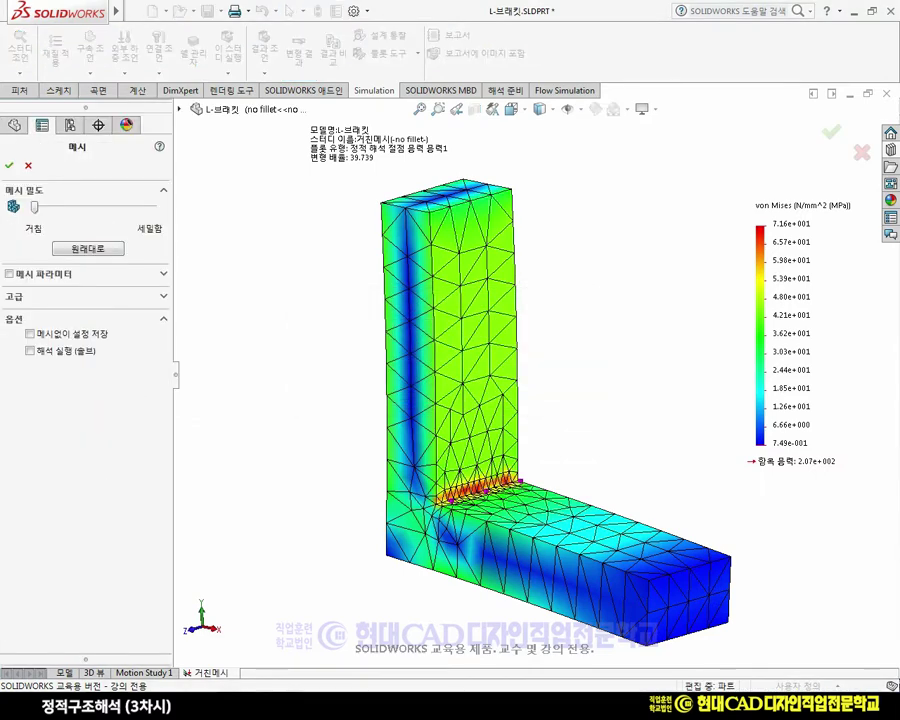
pyautogui.moveTo(34, 206); pyautogui.dragTo(94, 206)
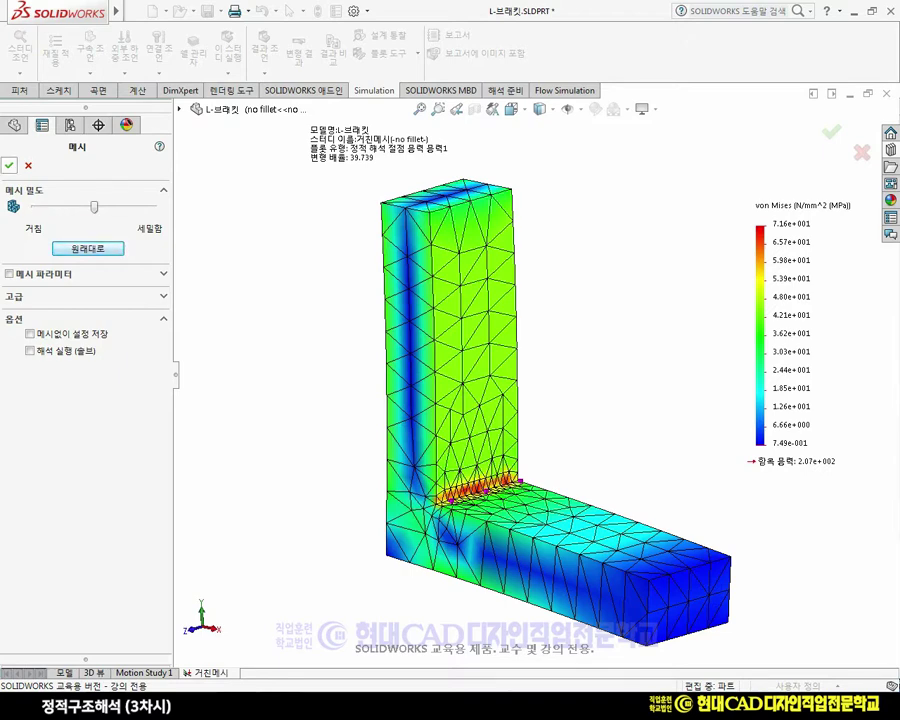
pyautogui.click(8, 165)
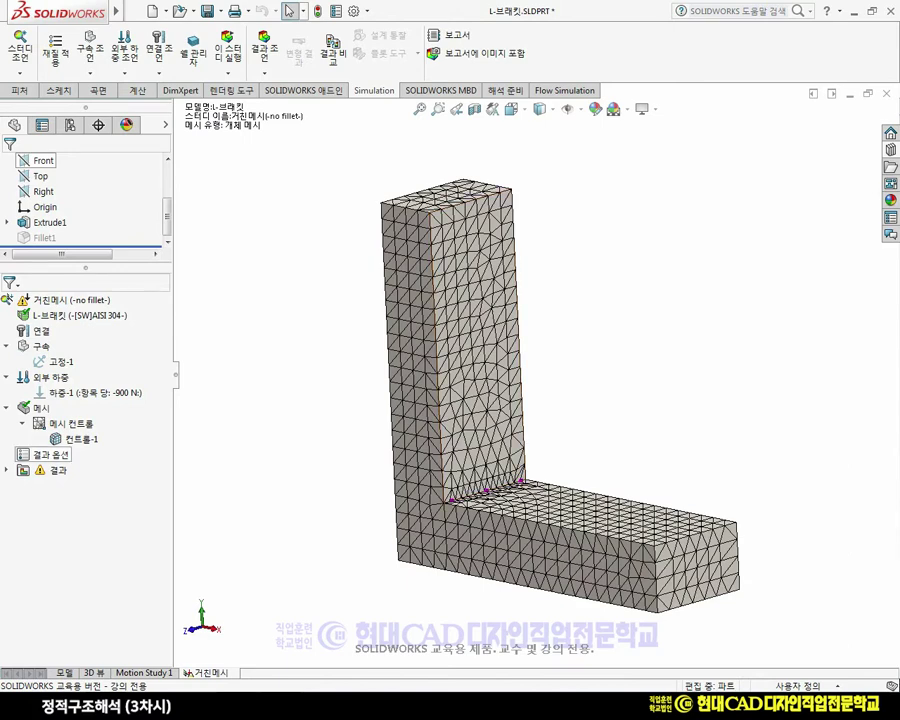
pyautogui.rightClick(43, 300)
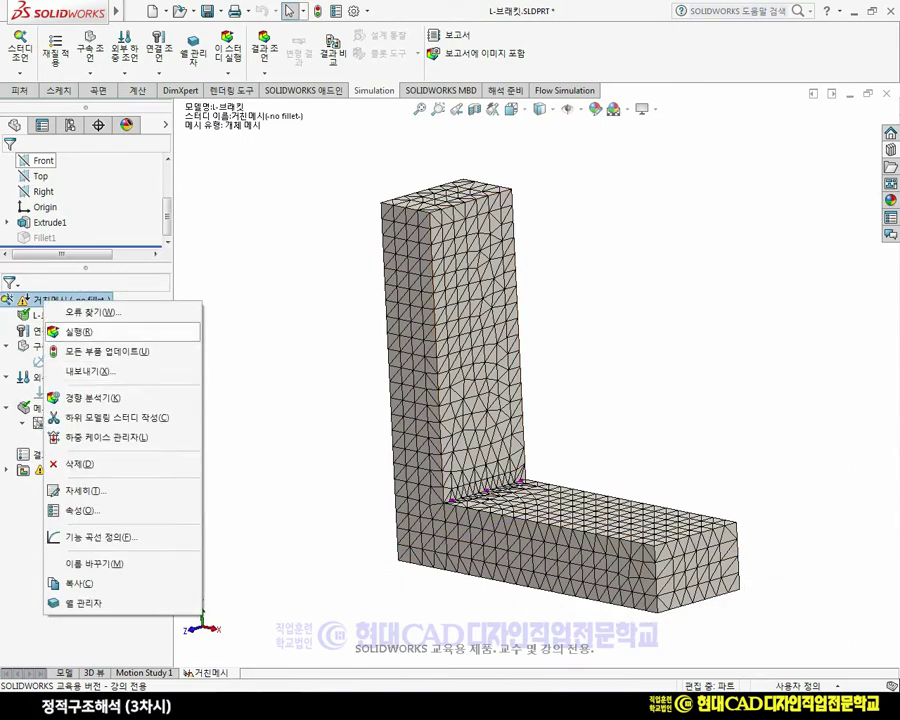
pyautogui.click(78, 331)
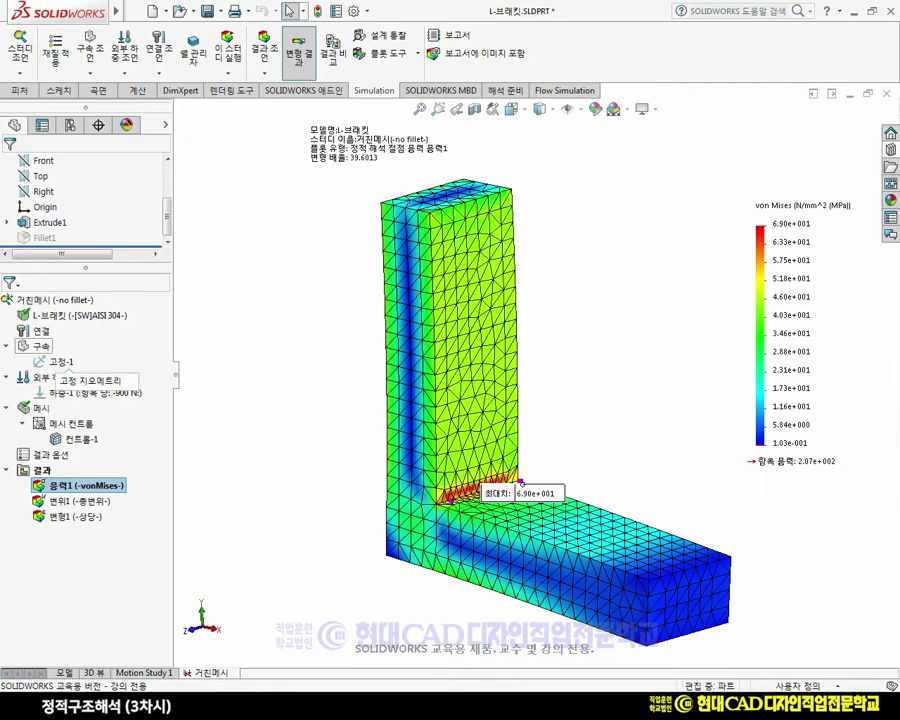
# Step: Return the bracket's mesh to the coarsest density (거침) and rerun the 거친메시 study
pyautogui.rightClick(38, 408)
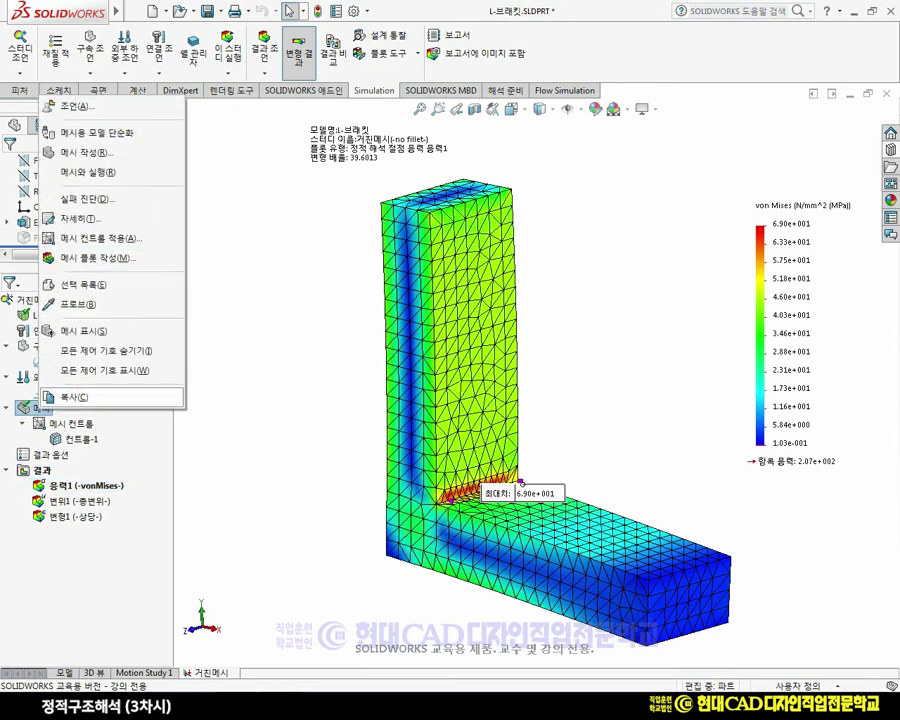
pyautogui.click(85, 152)
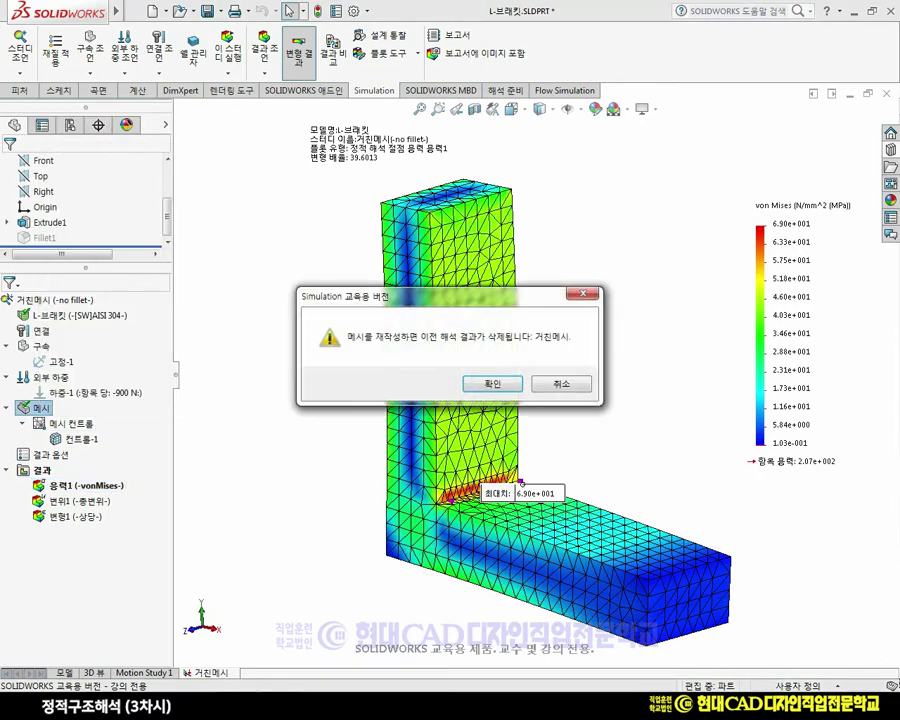
pyautogui.press('Return')
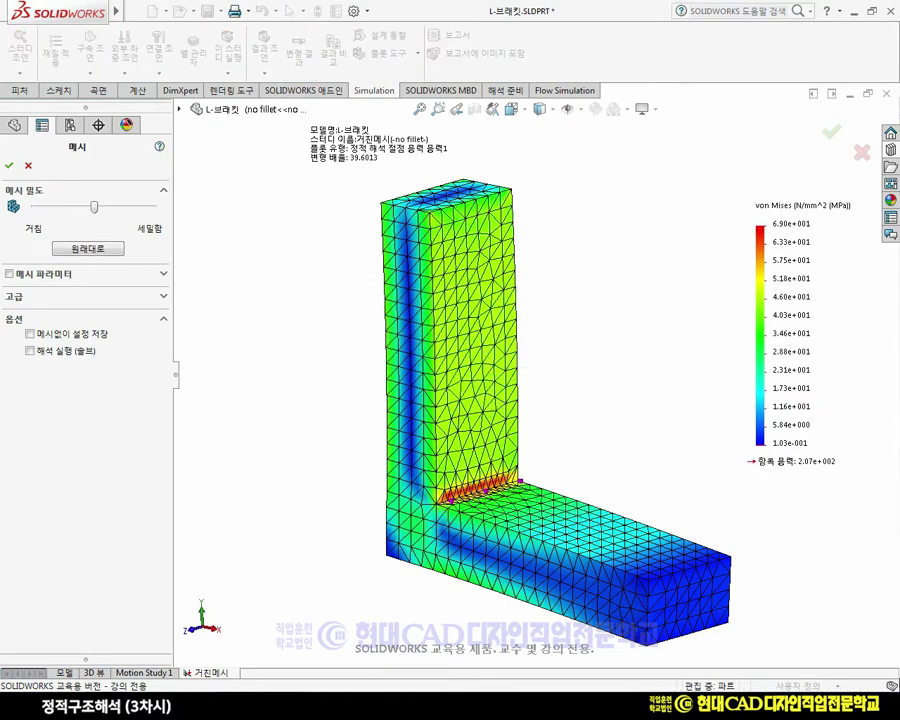
pyautogui.moveTo(94, 207); pyautogui.dragTo(34, 207)
pyautogui.click(9, 165)
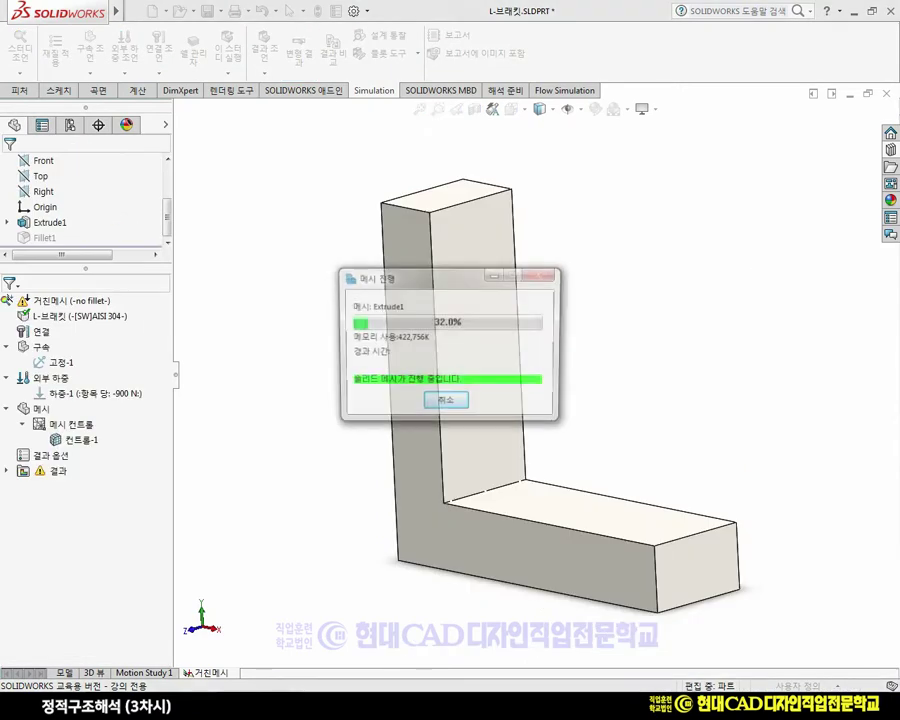
pyautogui.rightClick(66, 300)
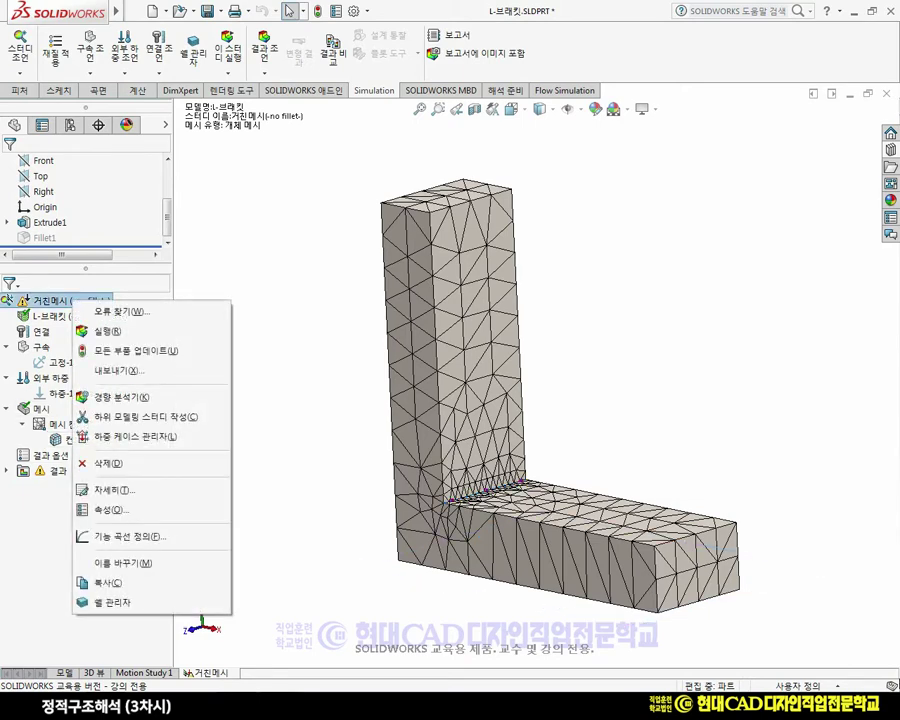
pyautogui.click(104, 331)
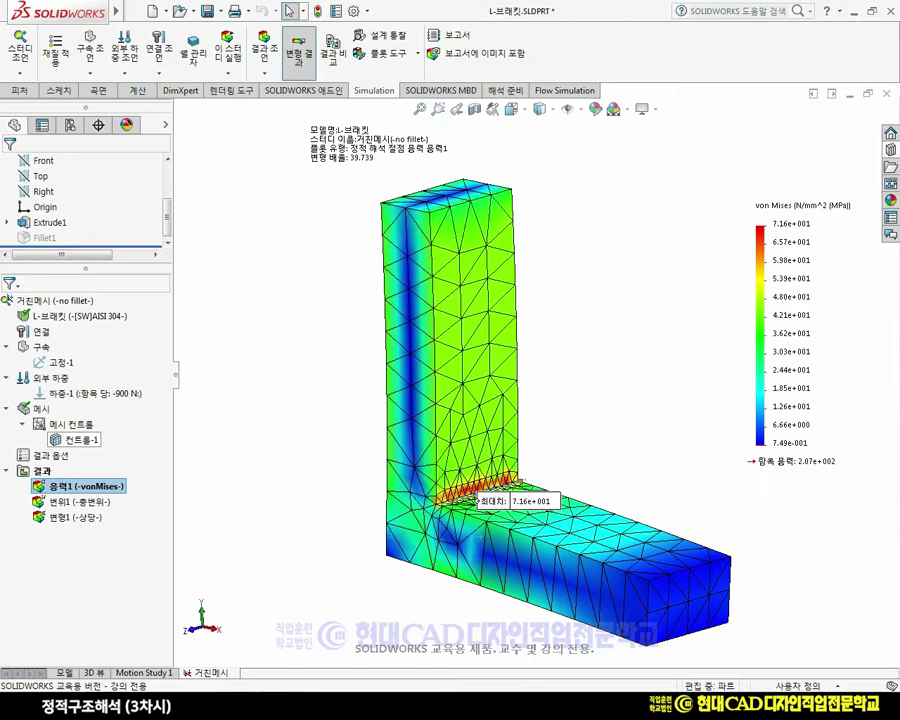
# Step: Refine mesh control 컨트롤-1 on the inner corner edge to the finest density (세밀함)
pyautogui.rightClick(83, 440)
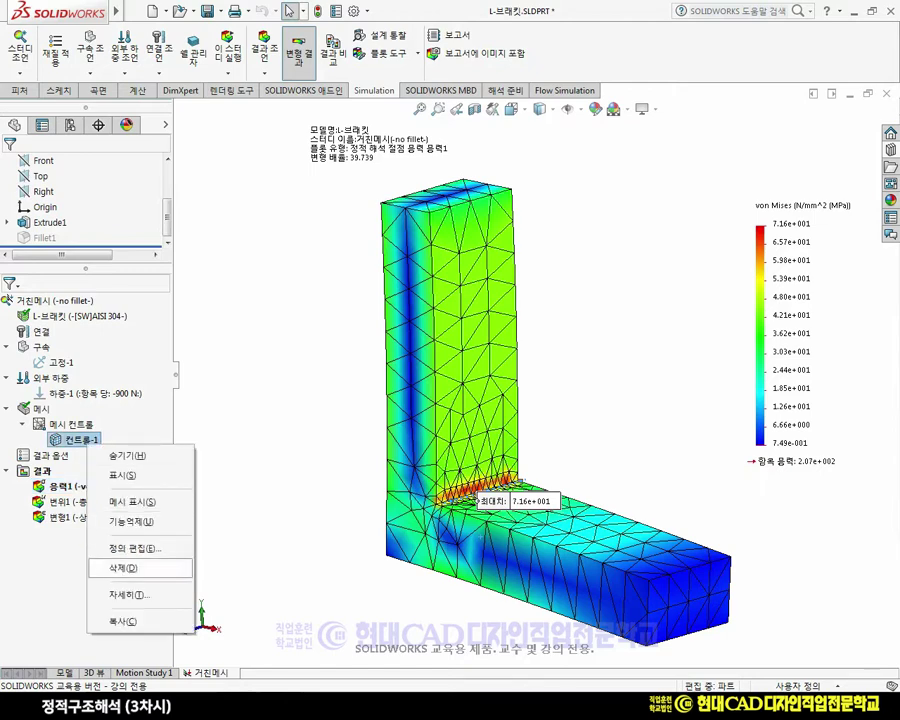
pyautogui.click(135, 548)
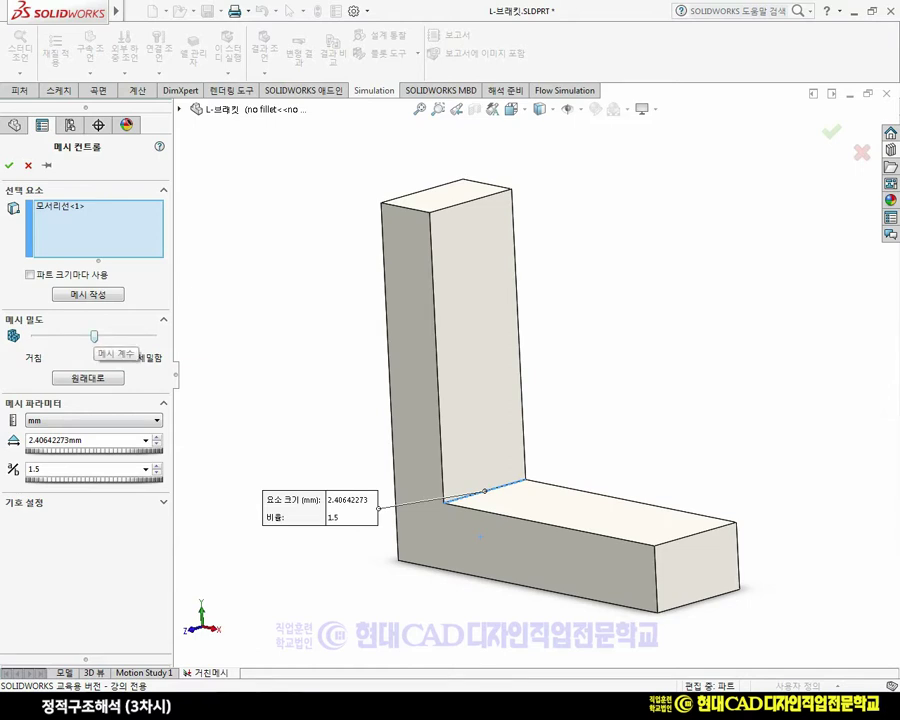
pyautogui.moveTo(94, 337); pyautogui.dragTo(153, 337)
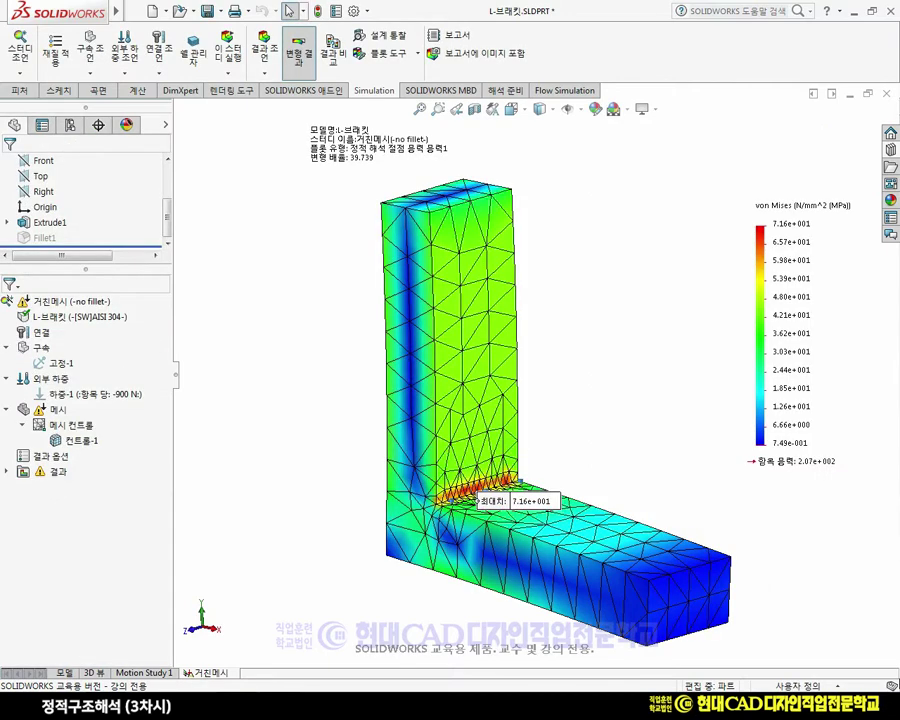
pyautogui.rightClick(70, 301)
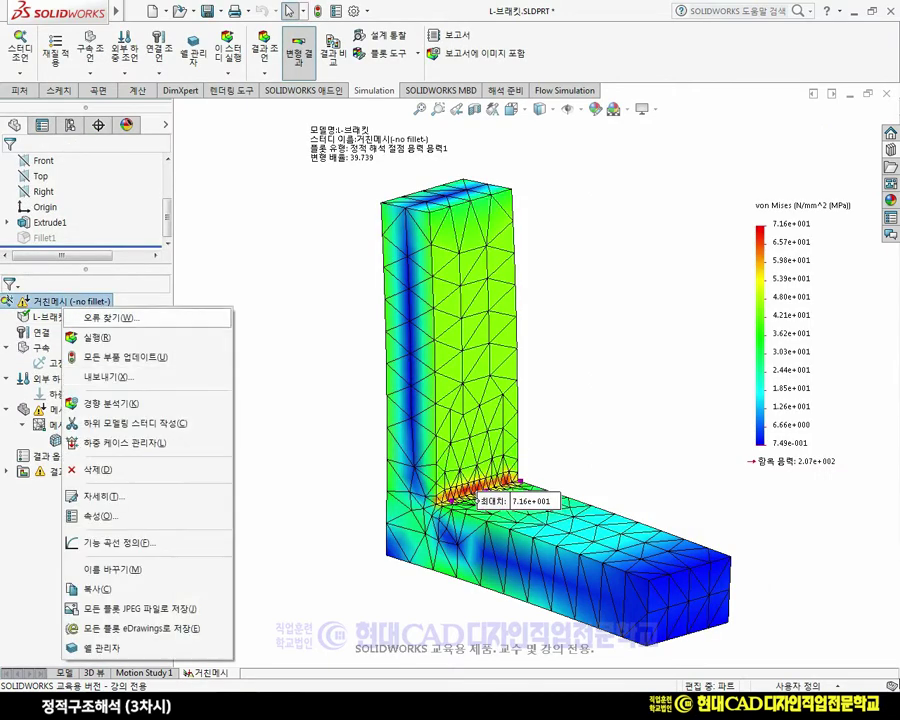
pyautogui.press('Escape')
pyautogui.click(79, 317)
# Step: Rebuild the mesh at the coarsest overall density with the finer corner control and rerun the 거친메시 study
pyautogui.rightClick(55, 409)
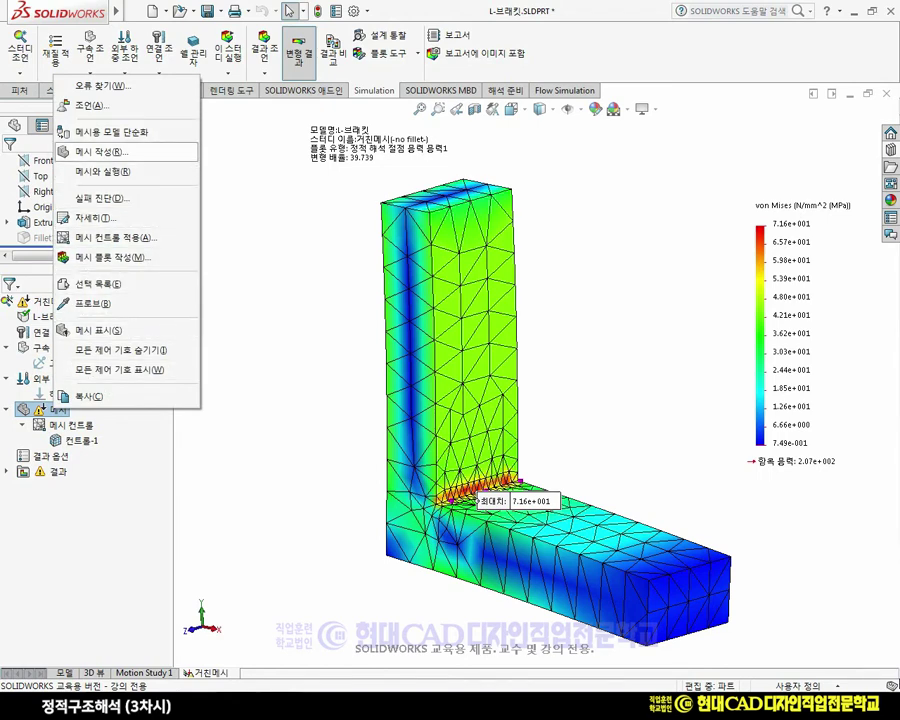
pyautogui.click(100, 152)
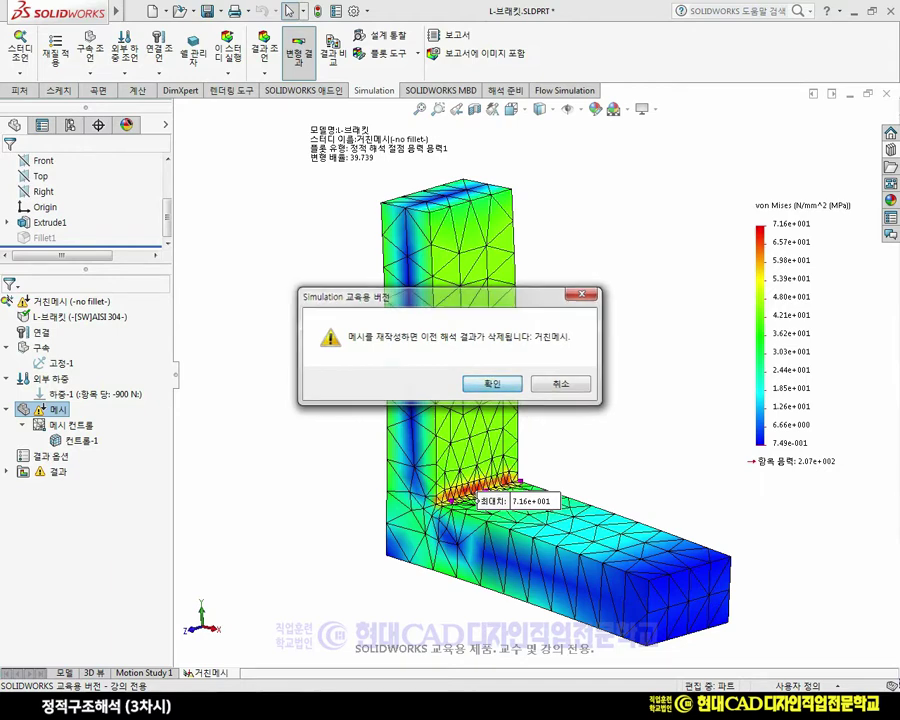
pyautogui.press('Return')
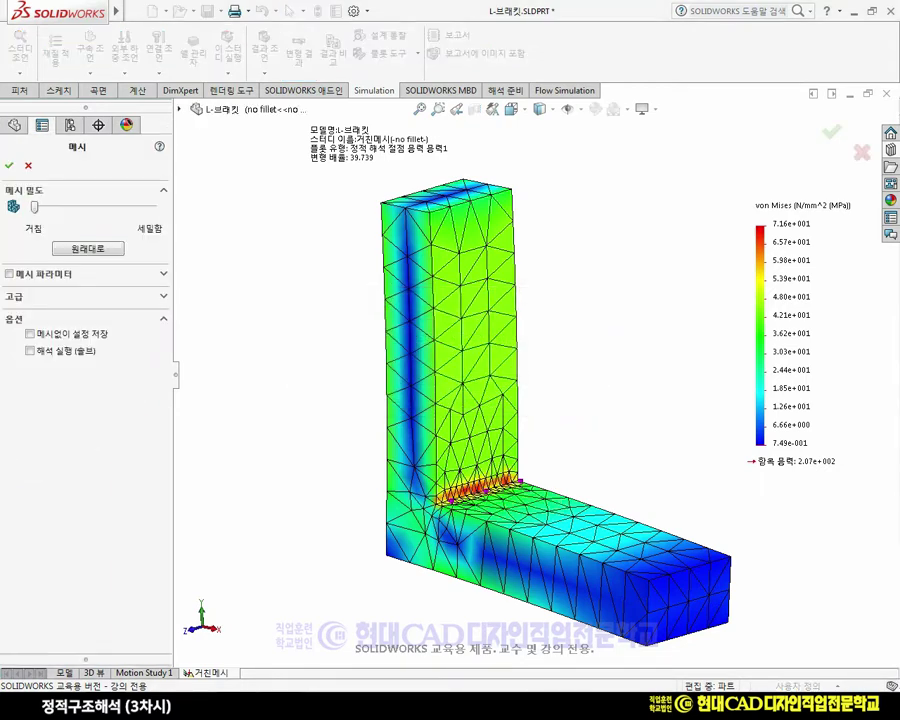
pyautogui.click(9, 165)
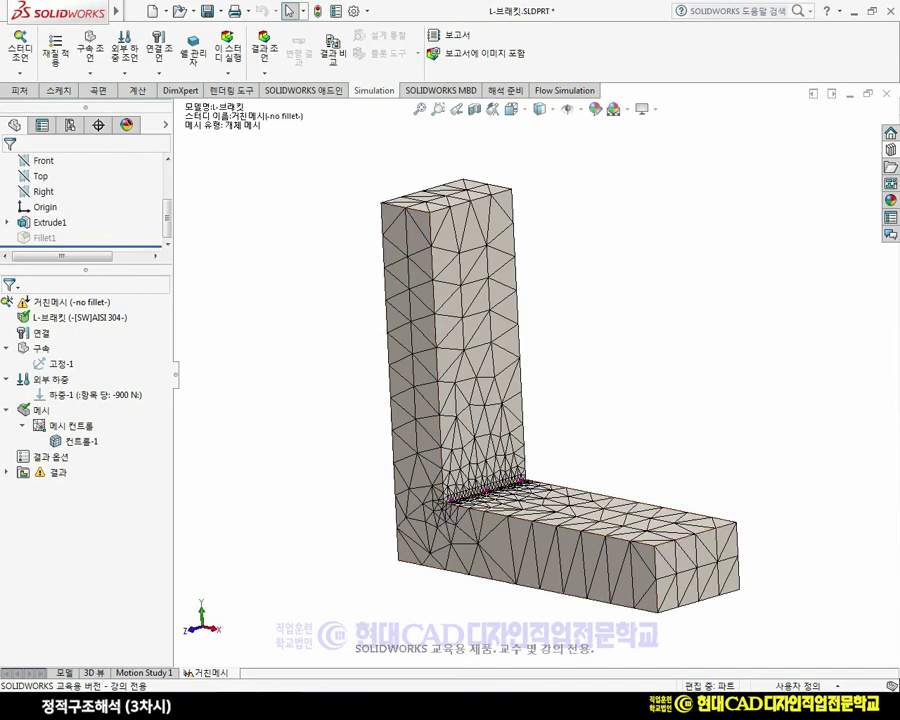
pyautogui.moveTo(560, 410); pyautogui.dragTo(557, 458, button='middle')
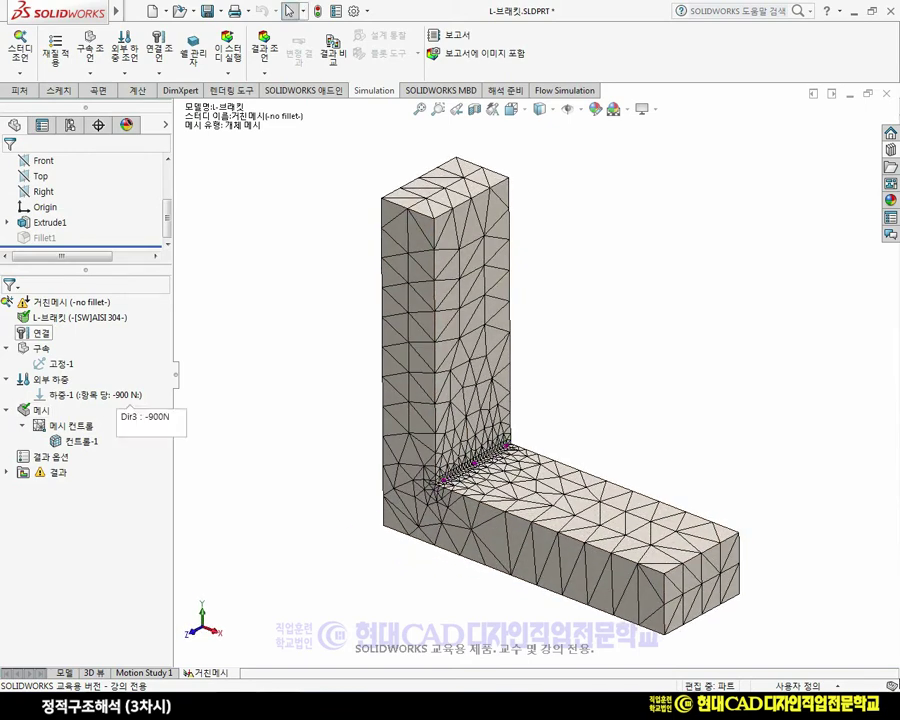
pyautogui.rightClick(75, 302)
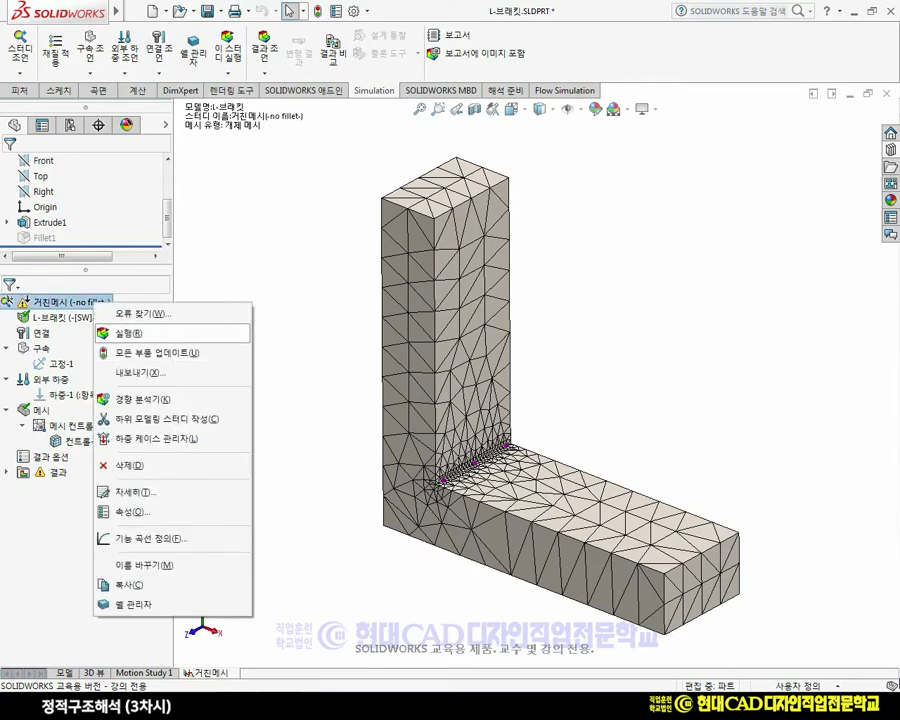
pyautogui.click(130, 332)
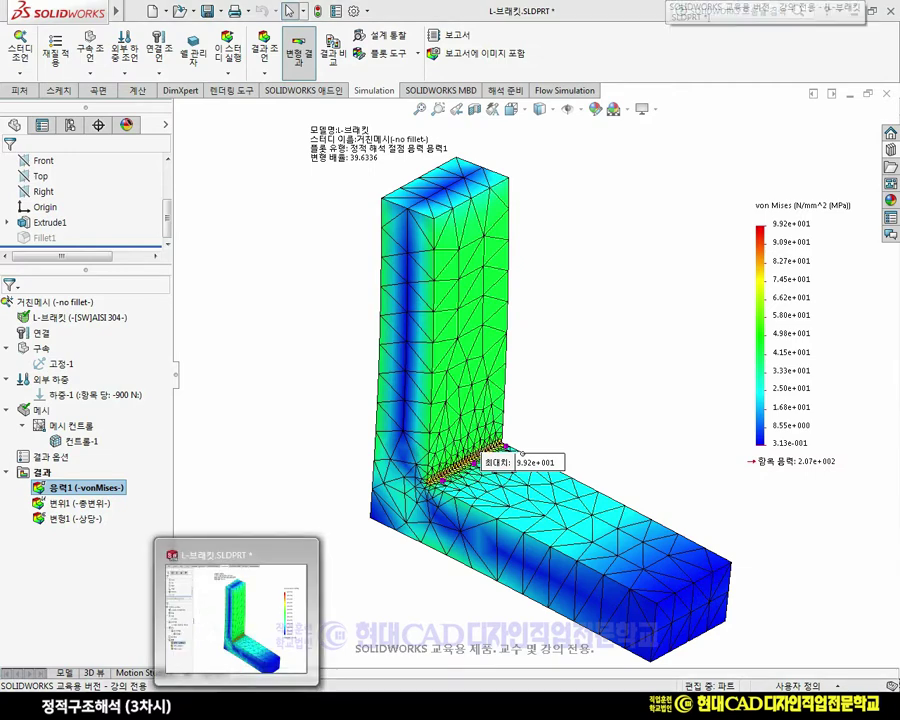
# Step: Try to duplicate the 거친메시 study
pyautogui.rightClick(230, 708)
pyautogui.press('Escape')
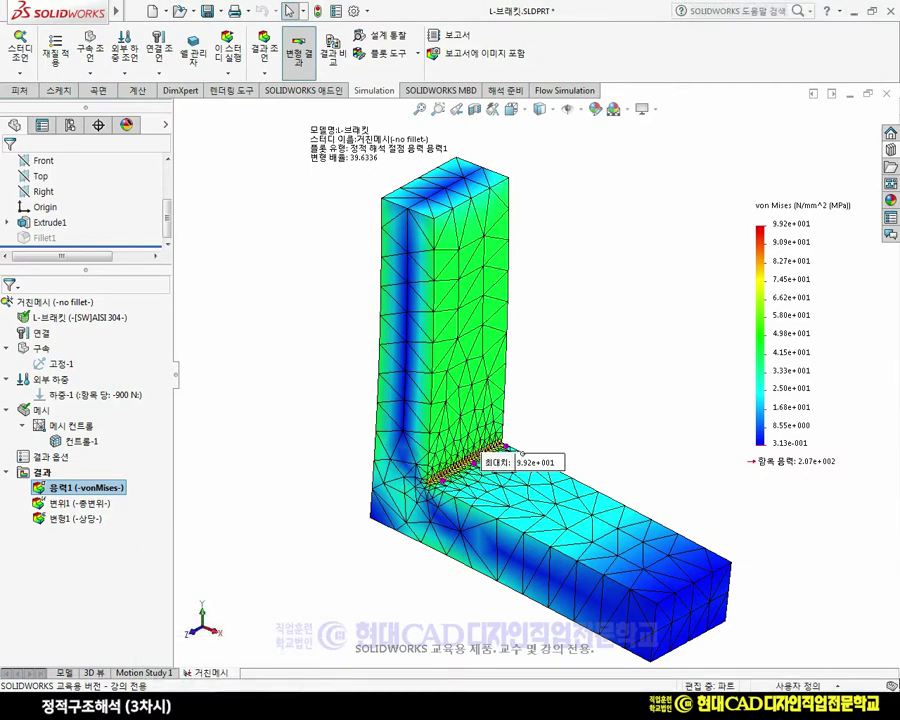
pyautogui.rightClick(172, 672)
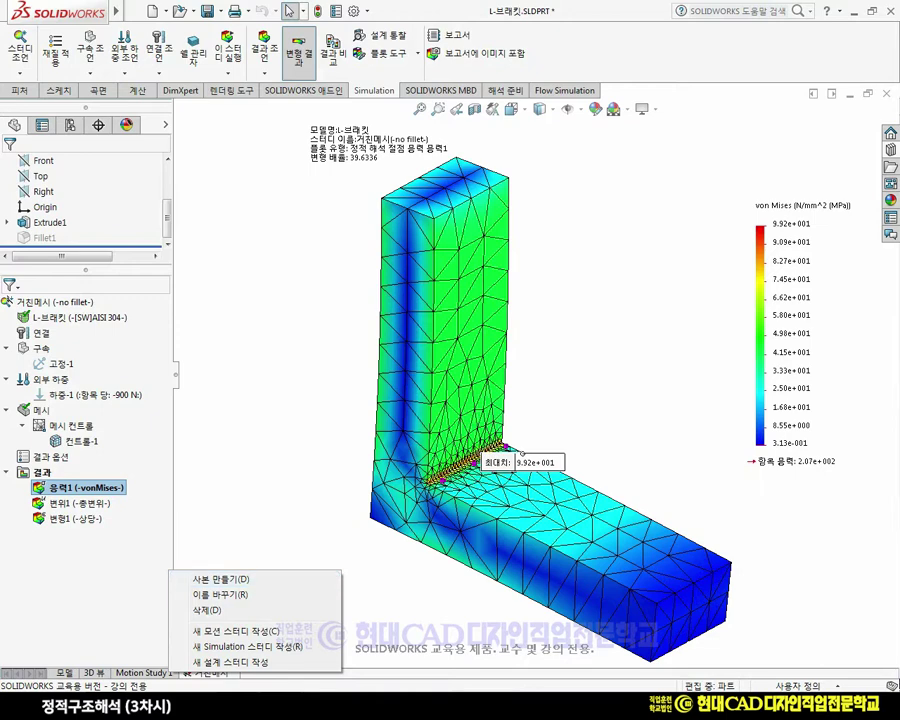
pyautogui.click(221, 580)
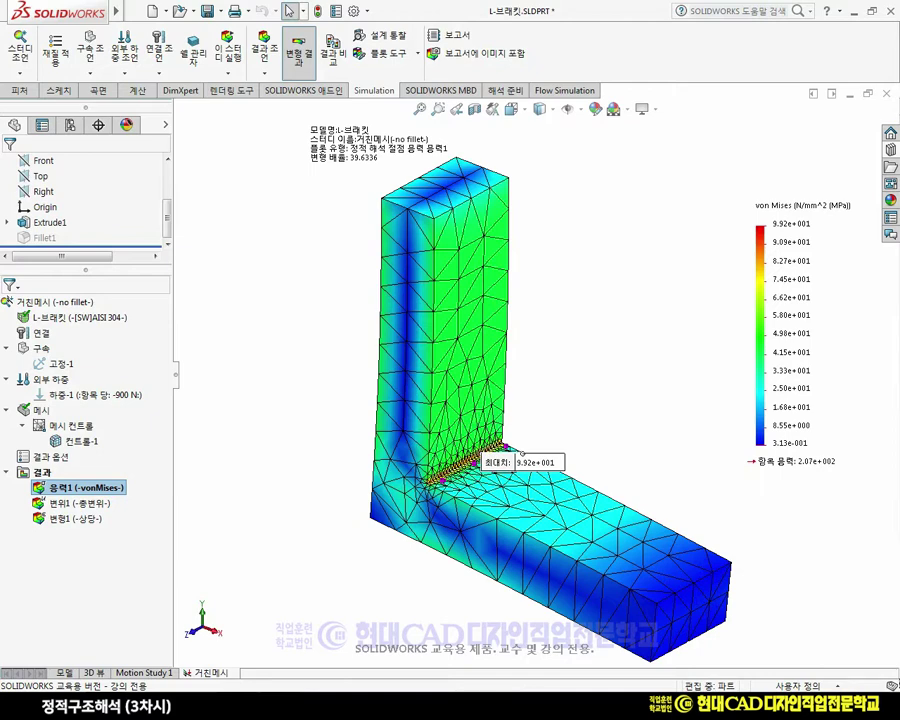
# Step: Activate the fillet configuration of the L-bracket
pyautogui.click(70, 124)
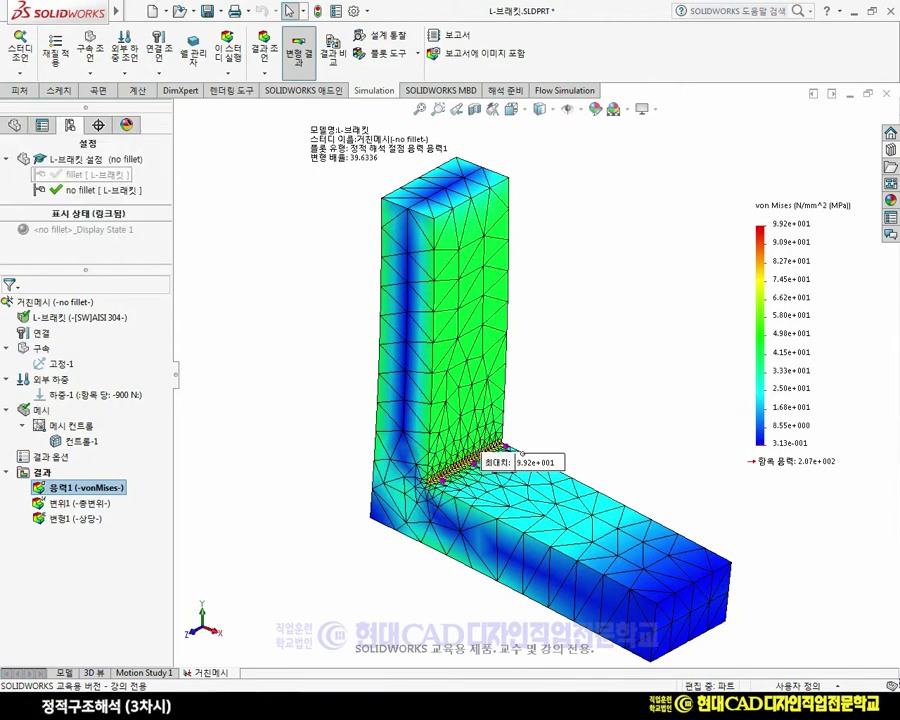
pyautogui.rightClick(100, 175)
pyautogui.click(165, 188)
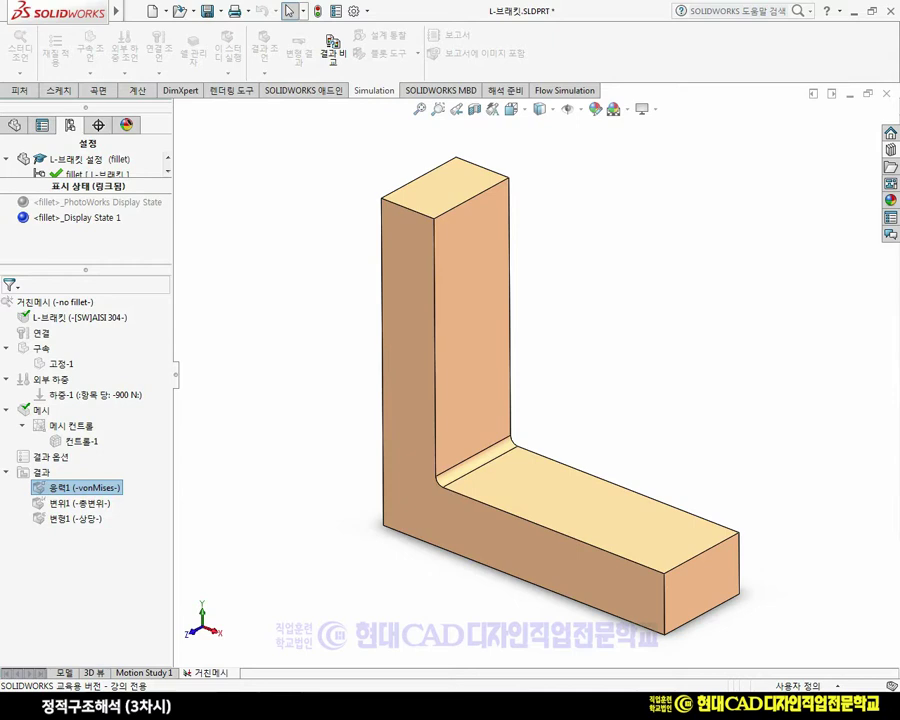
pyautogui.rightClick(56, 302)
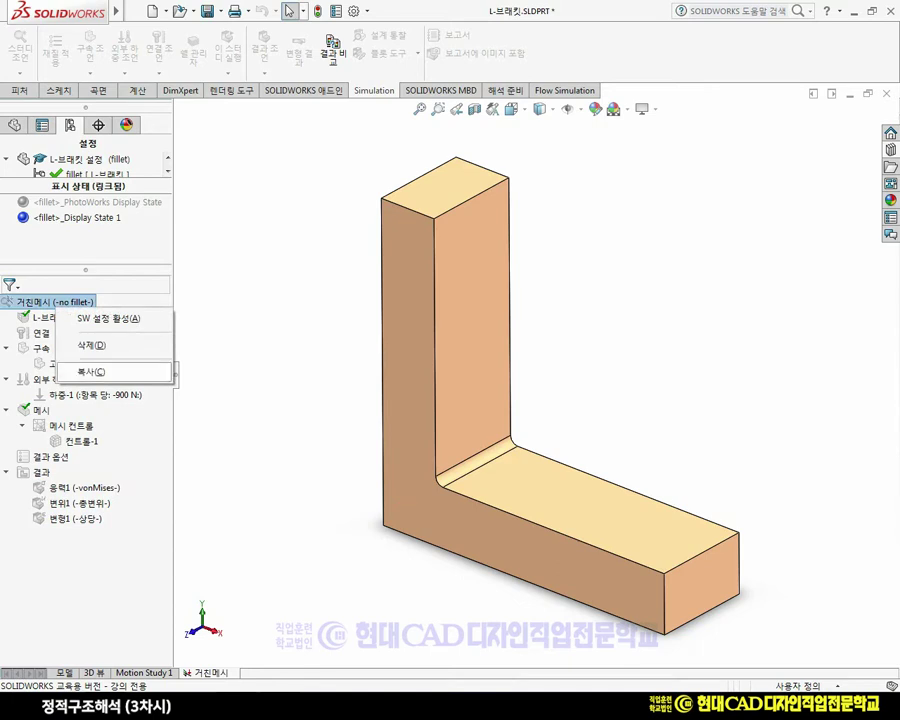
pyautogui.click(92, 372)
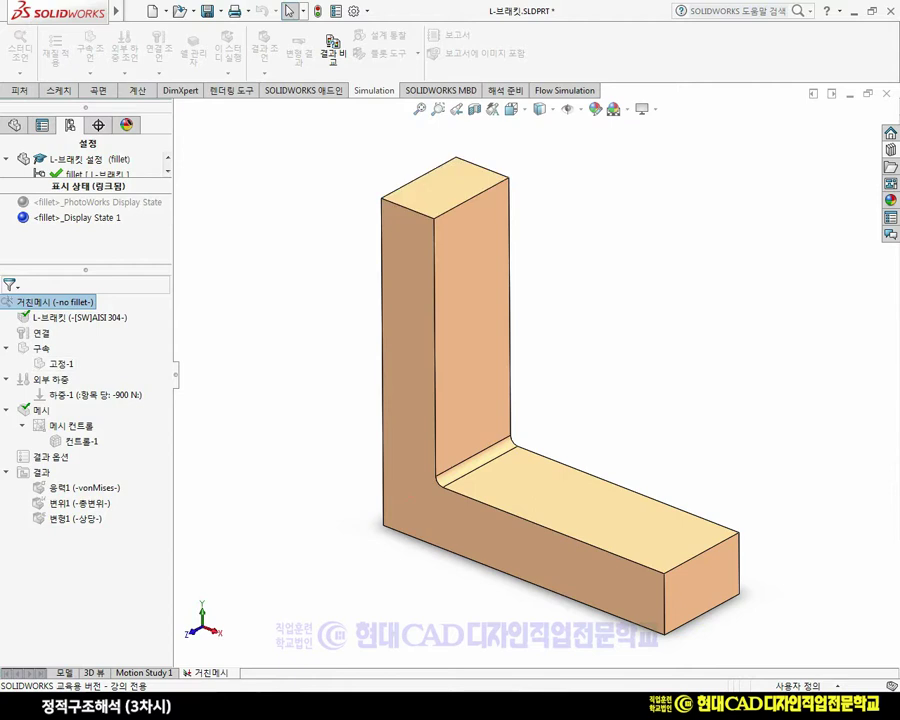
pyautogui.press('Escape')
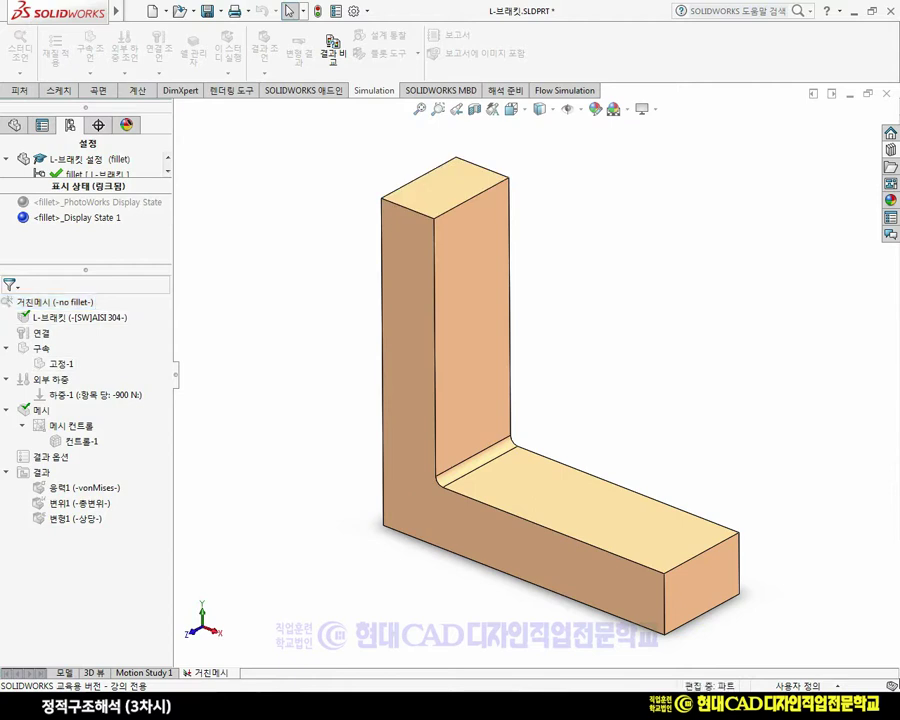
pyautogui.rightClick(82, 301)
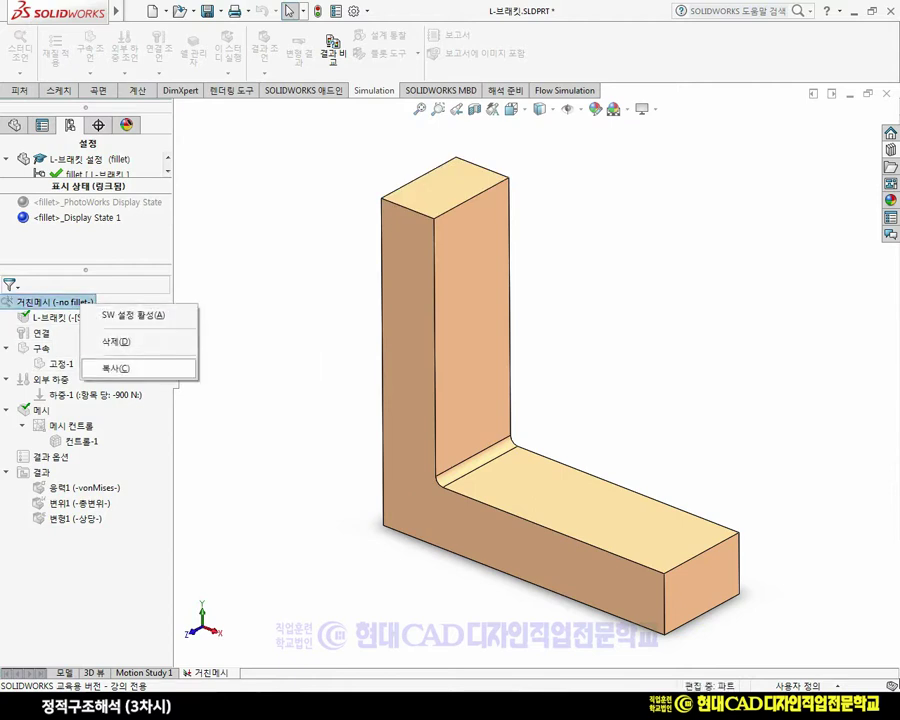
pyautogui.click(118, 366)
pyautogui.press('Escape')
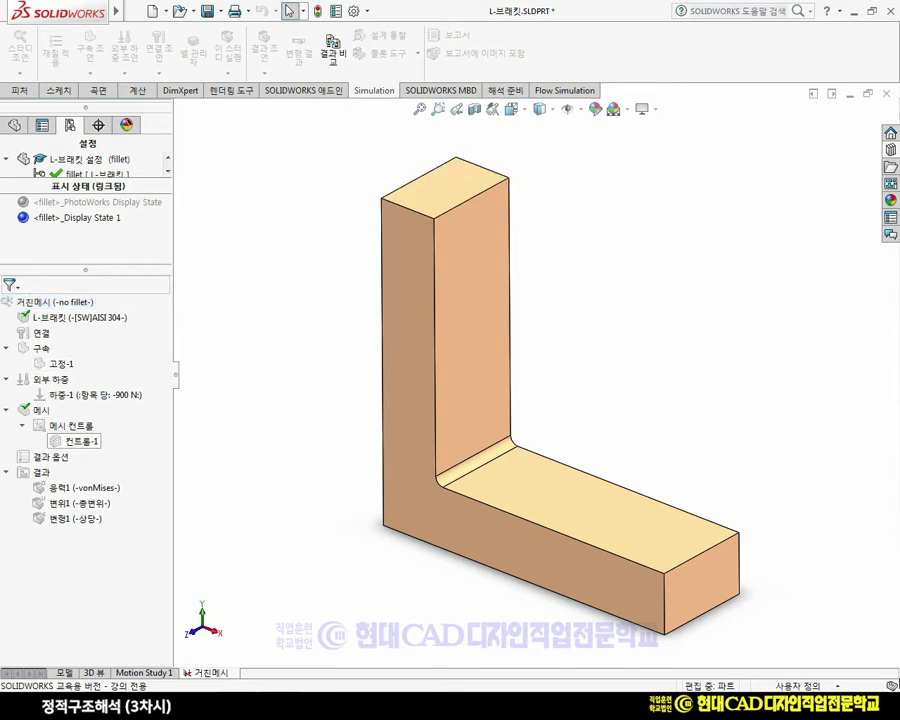
pyautogui.rightClick(82, 441)
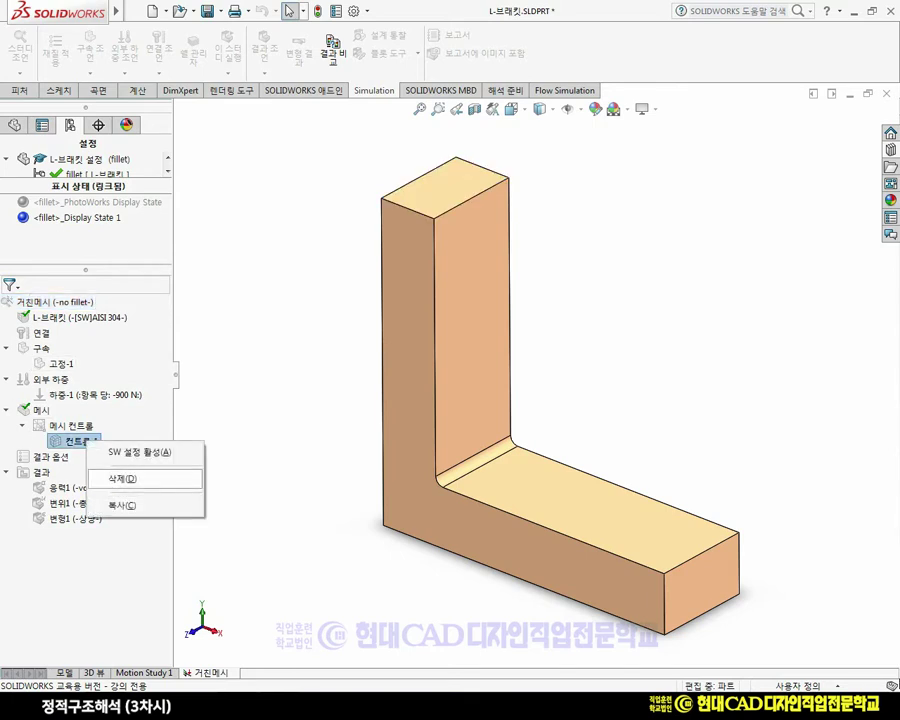
pyautogui.click(255, 492)
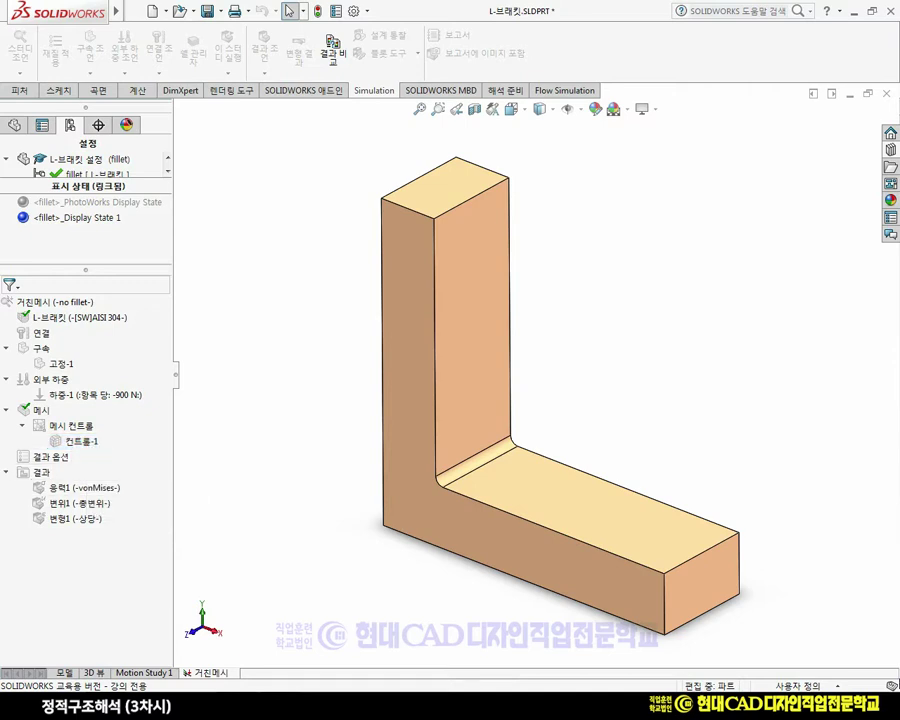
# Step: Duplicate the 거친메시 study for the fillet configuration and name the copy 거친메시 (fillet) - MC
pyautogui.rightClick(176, 672)
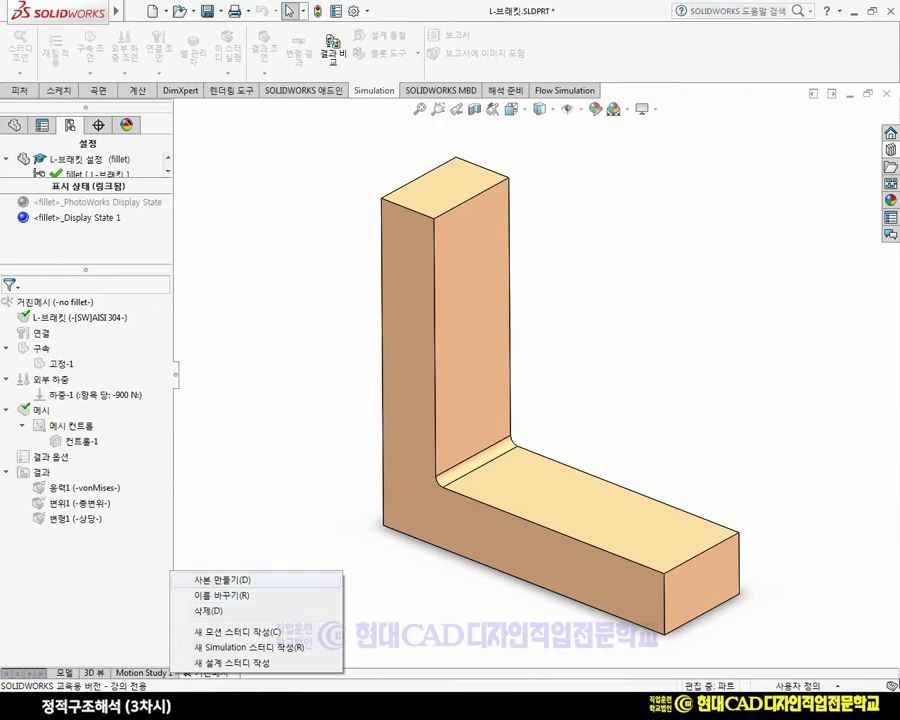
pyautogui.click(222, 580)
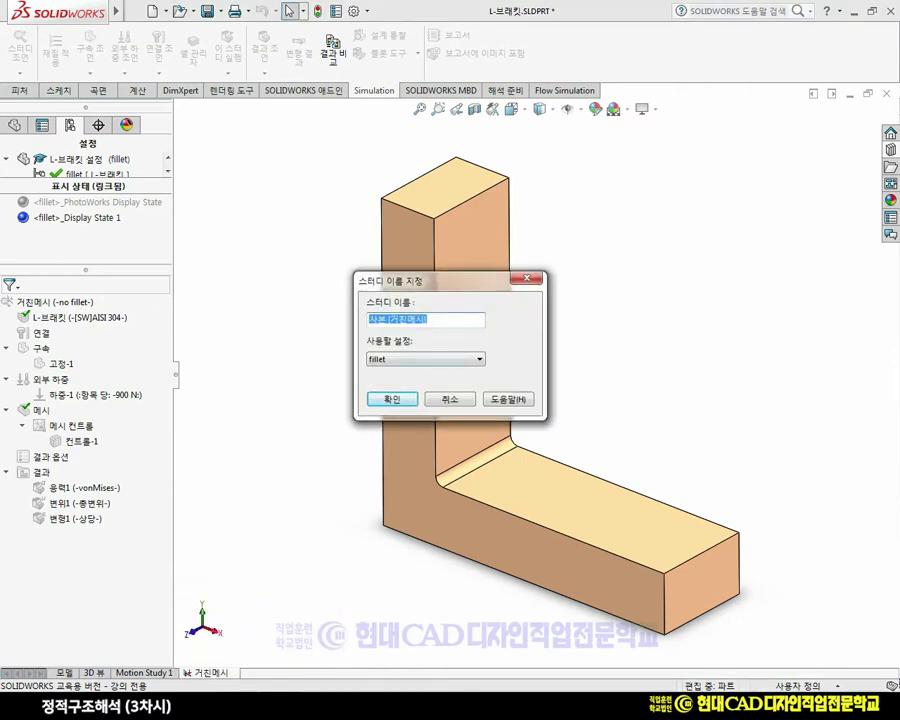
pyautogui.press('Home')
pyautogui.press('Delete')
pyautogui.press('Delete')
pyautogui.press('Delete')
pyautogui.press('Delete')
pyautogui.press('Right')
pyautogui.press('Right')
pyautogui.press('Right')
pyautogui.press('Right')
pyautogui.press('Delete')
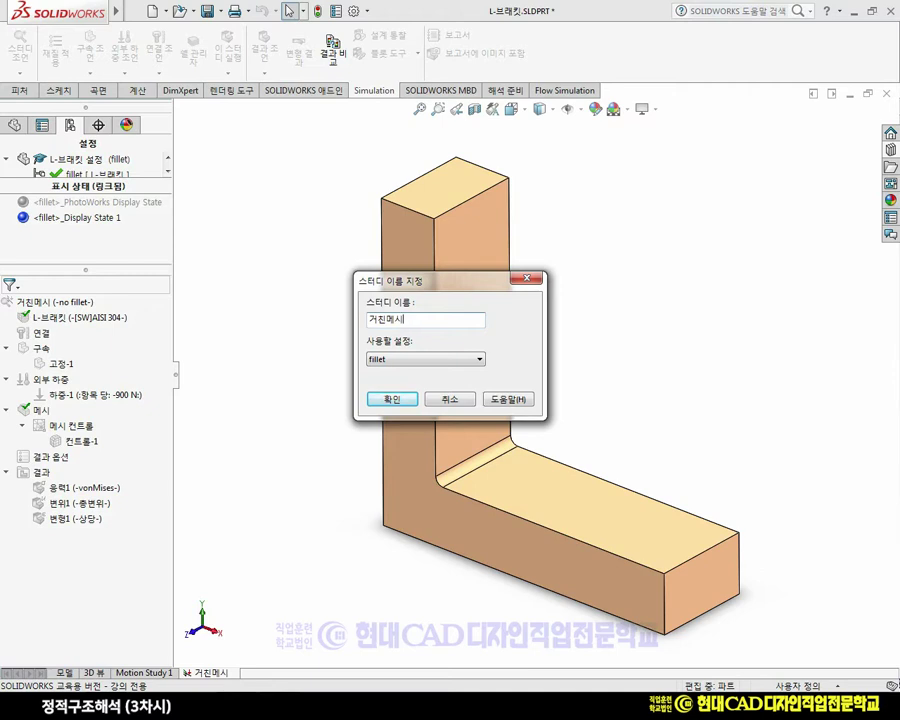
pyautogui.write('(fillet)')
pyautogui.click(403, 320)
pyautogui.click(427, 320)
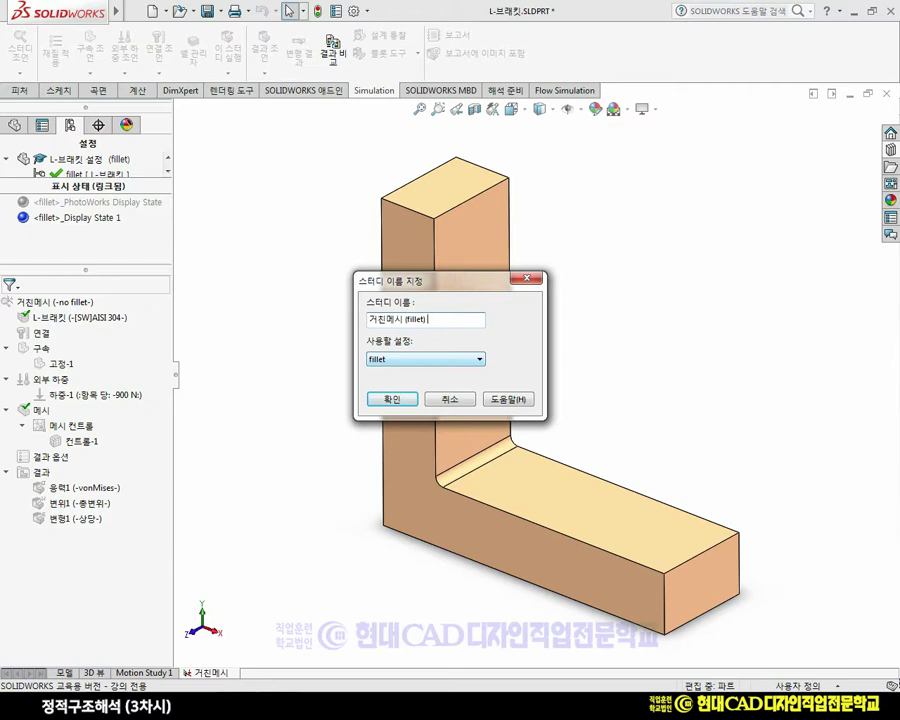
pyautogui.write('- MC')
pyautogui.press('Return')
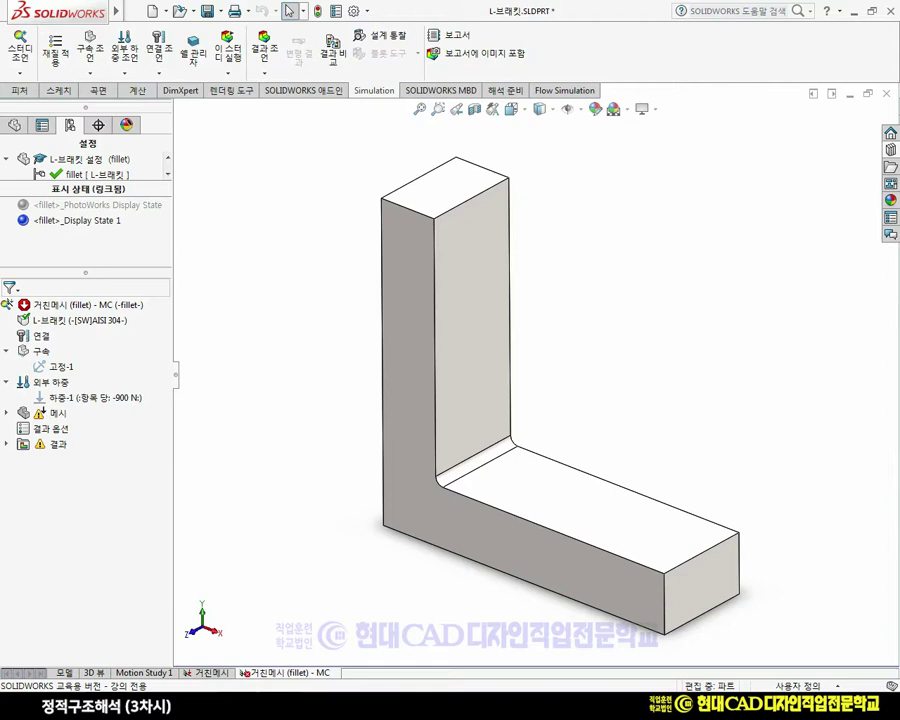
# Step: Suppress the invalid mesh control 컨트롤-1 in the 거친메시 (fillet) - MC study
pyautogui.click(6, 413)
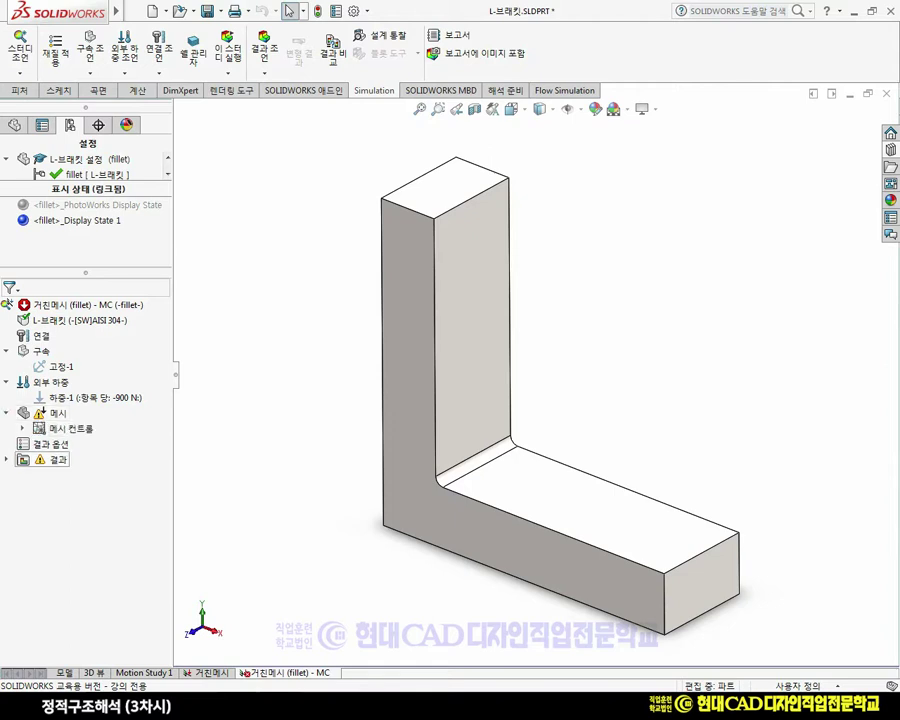
pyautogui.click(22, 429)
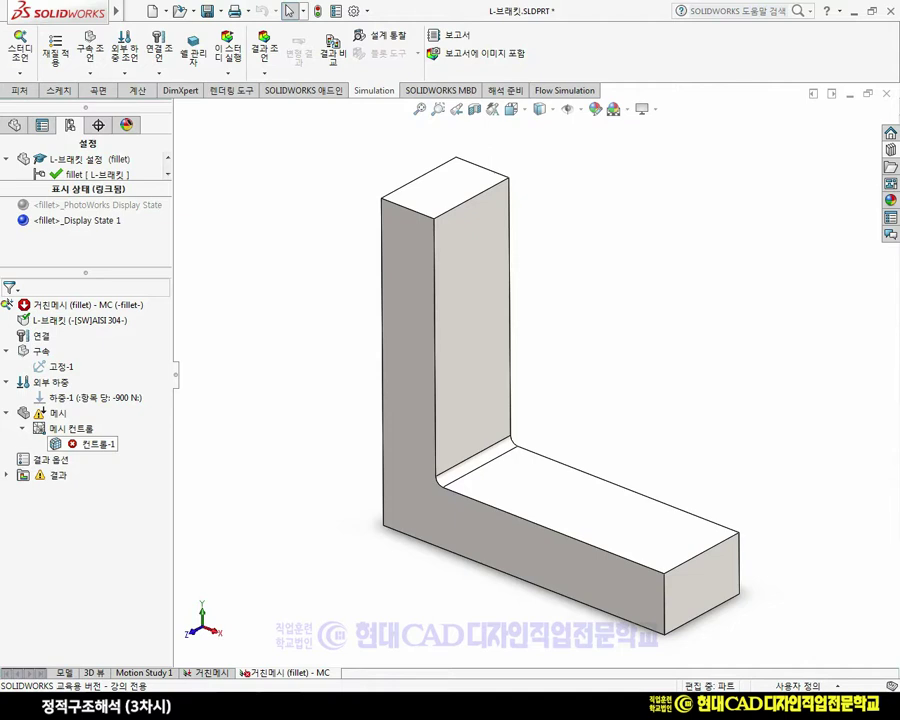
pyautogui.rightClick(90, 446)
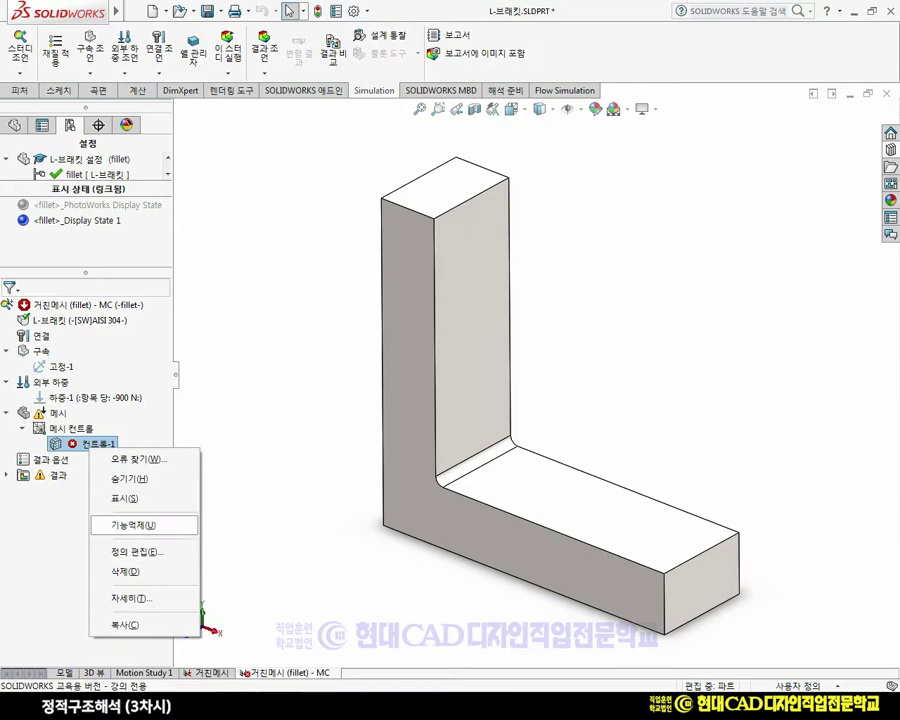
pyautogui.click(133, 525)
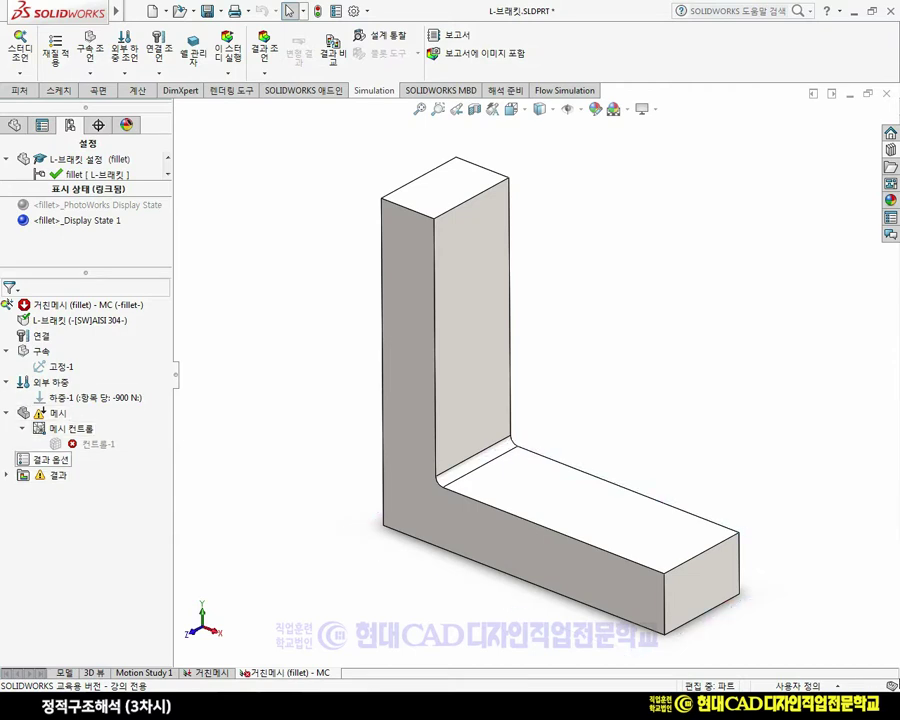
# Step: Rebuild the filleted bracket's mesh at the coarsest density (거침) and run the study
pyautogui.rightClick(58, 413)
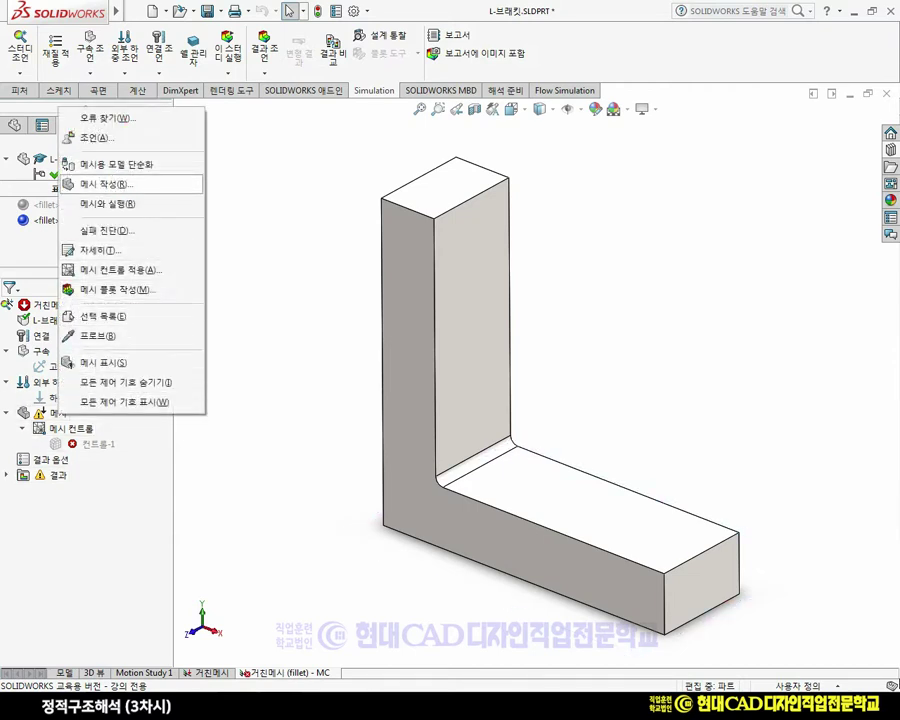
pyautogui.click(105, 184)
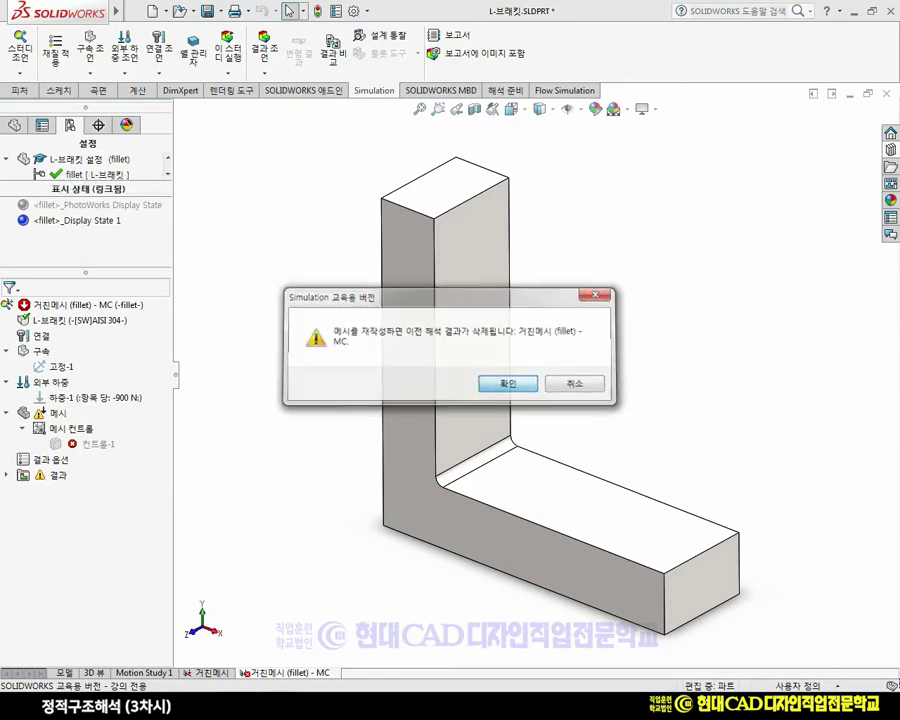
pyautogui.press('Return')
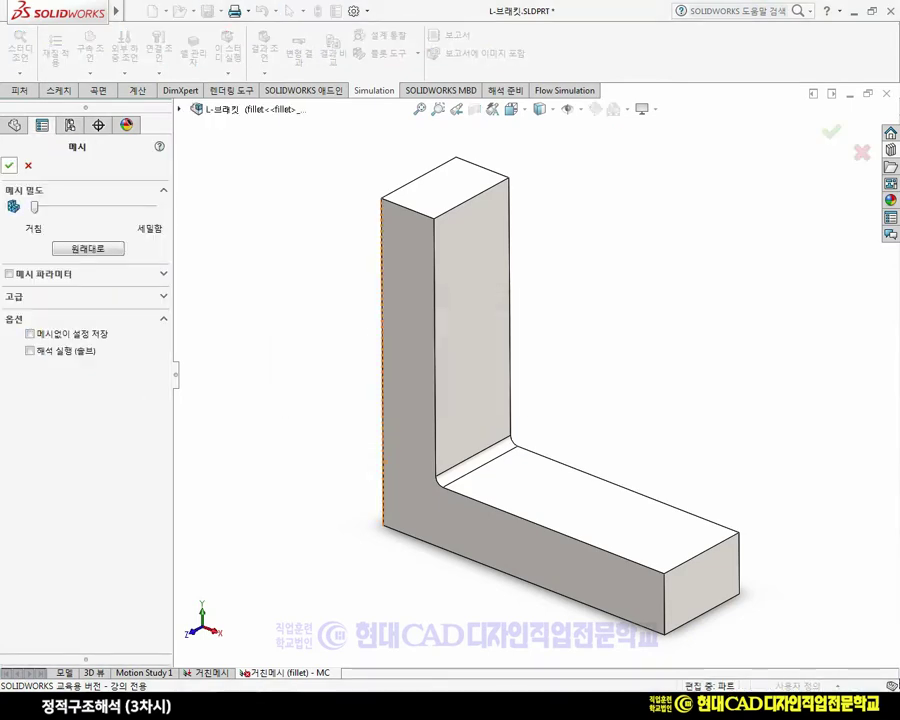
pyautogui.press('Return')
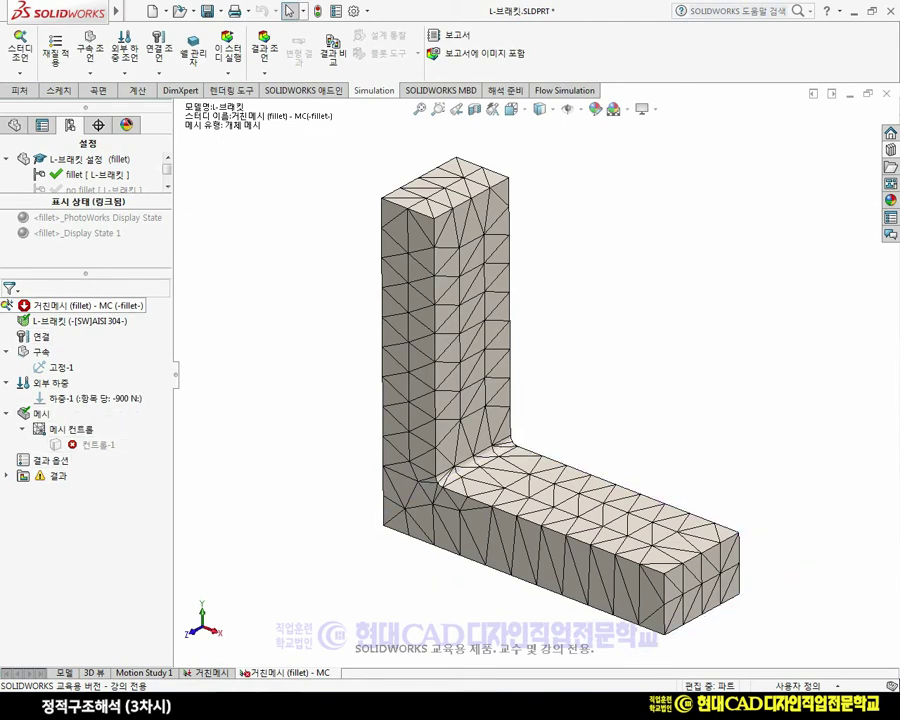
pyautogui.rightClick(82, 306)
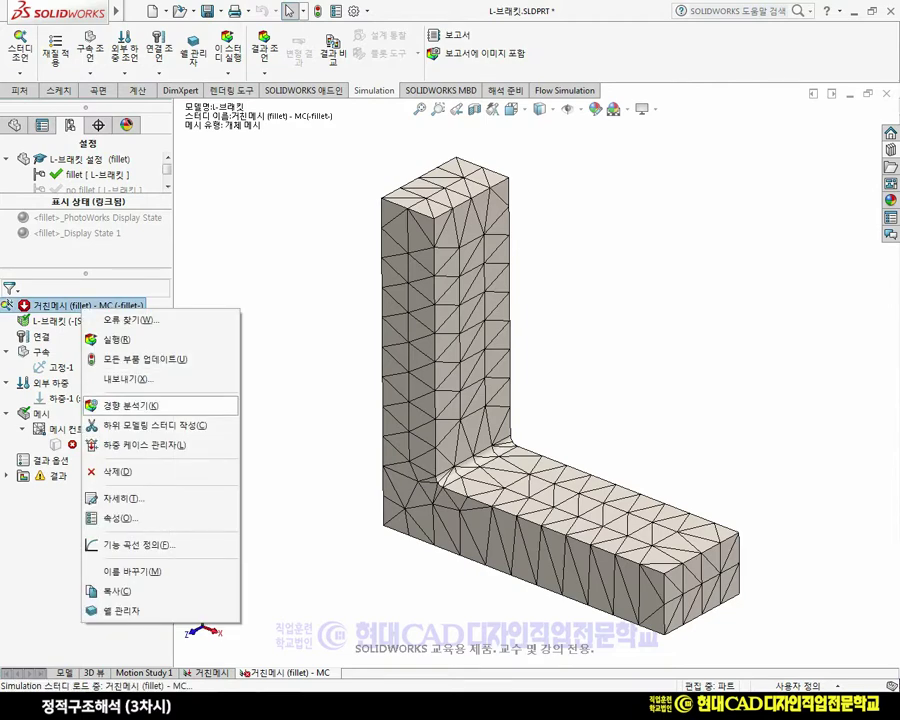
pyautogui.click(118, 339)
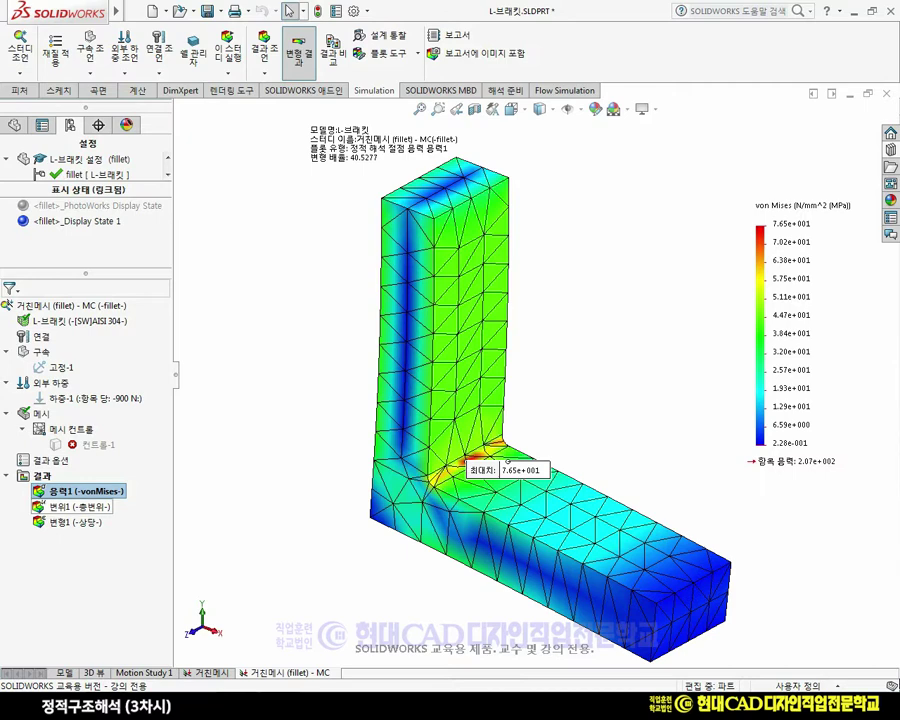
# Step: Try to apply a mesh control to the inner corner's fillet face
pyautogui.click(71, 429)
pyautogui.rightClick(72, 430)
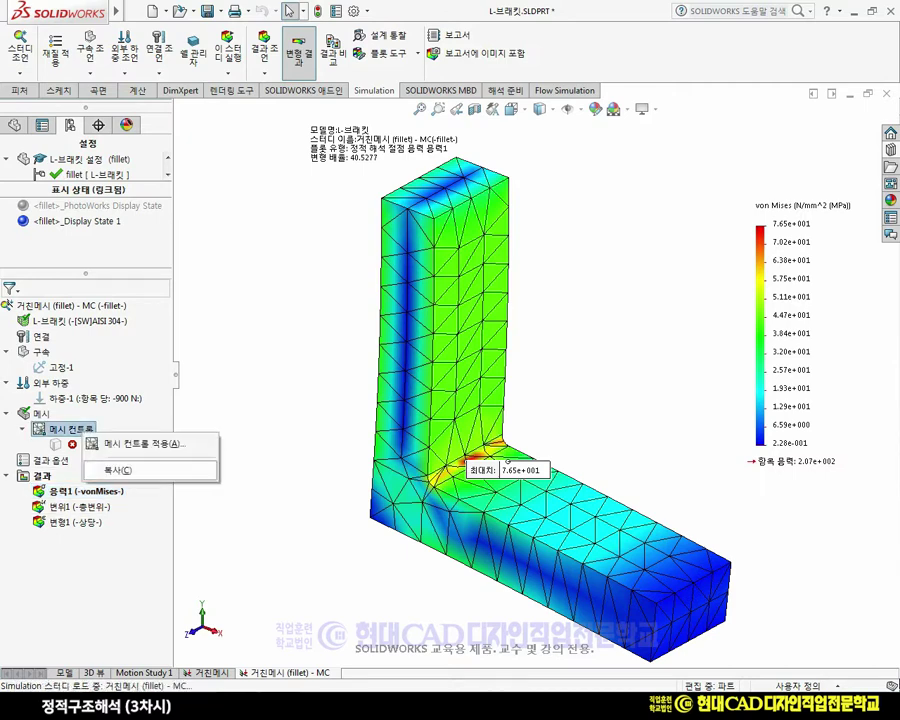
pyautogui.click(143, 444)
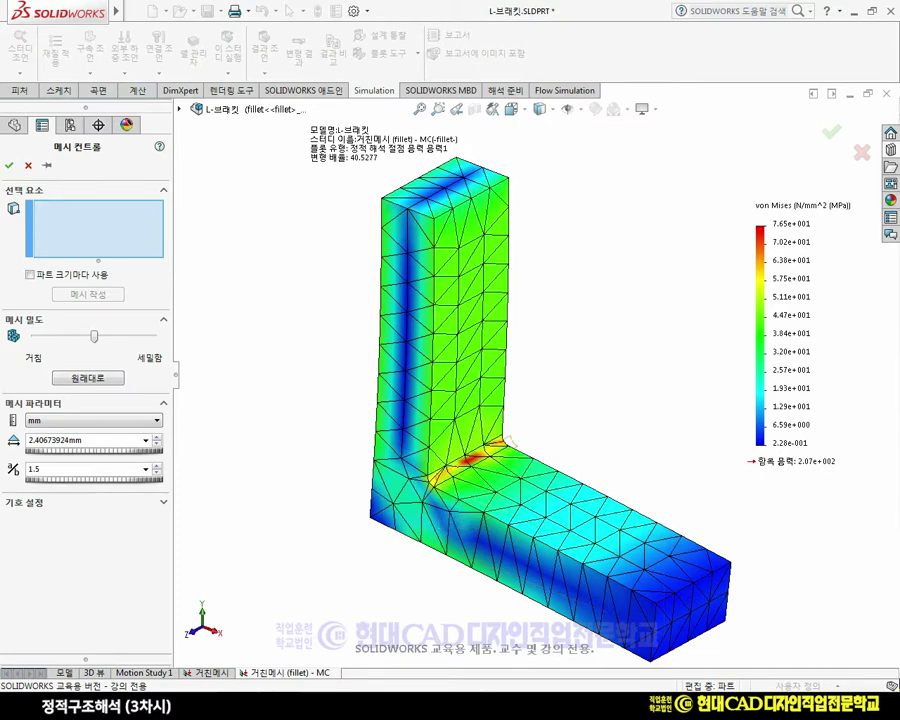
pyautogui.scroll(-3, 450, 482)
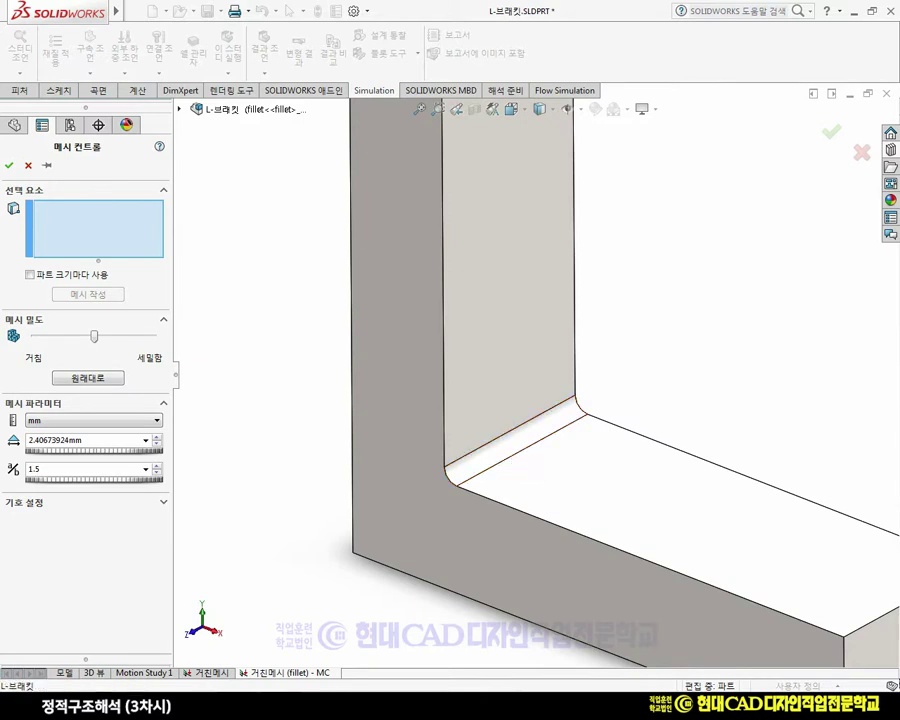
pyautogui.click(512, 447)
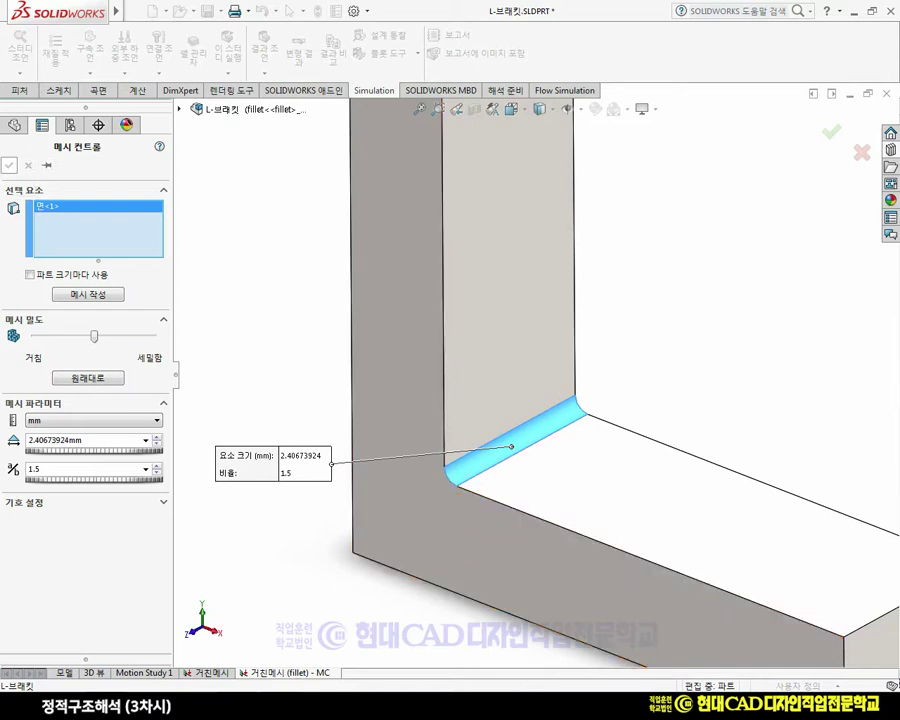
pyautogui.click(9, 165)
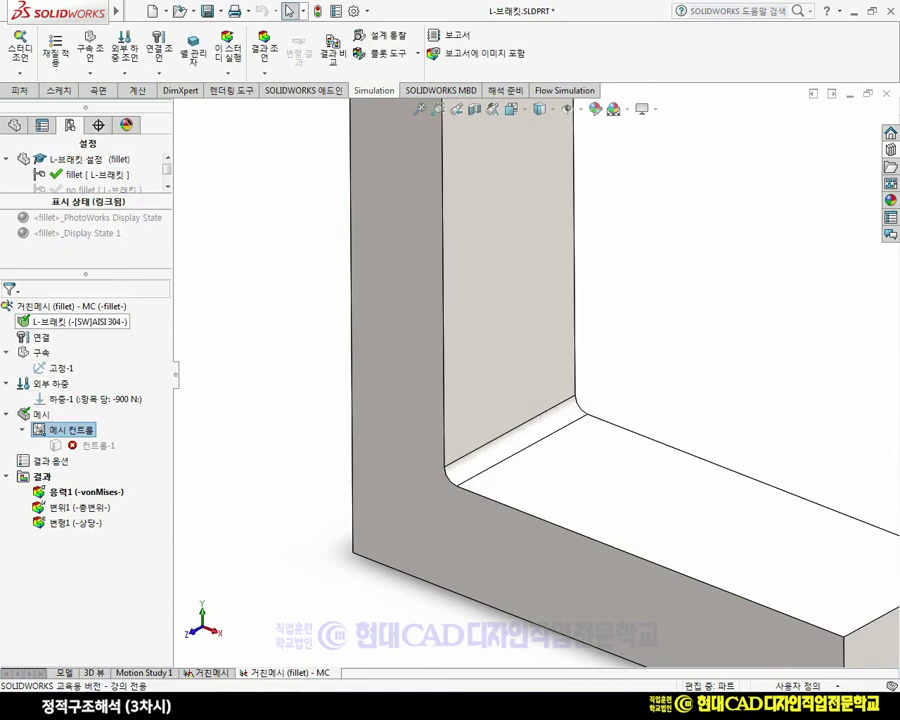
pyautogui.rightClick(74, 307)
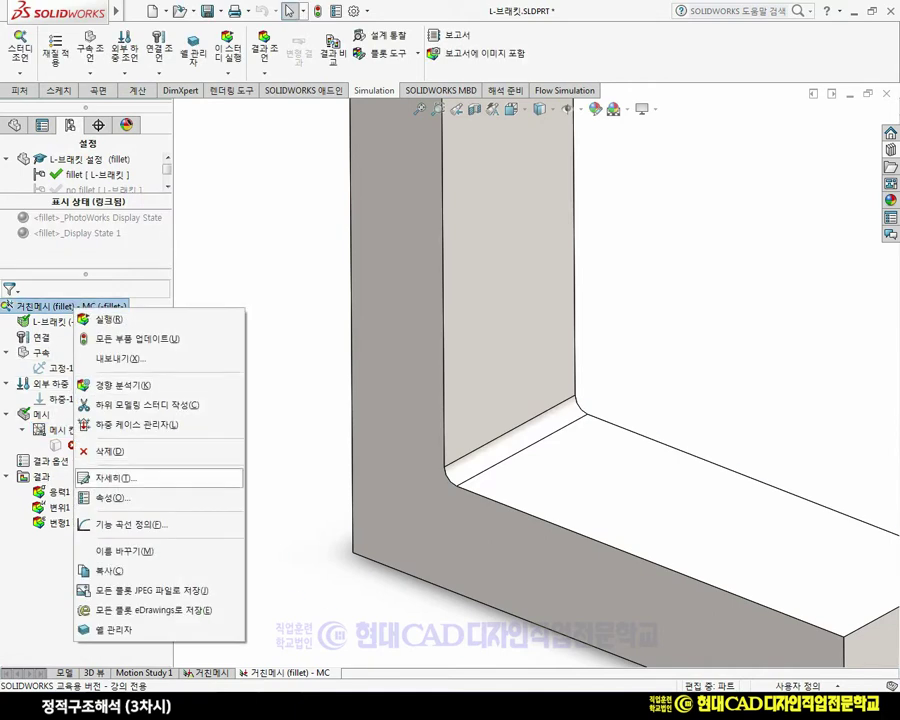
pyautogui.press('Escape')
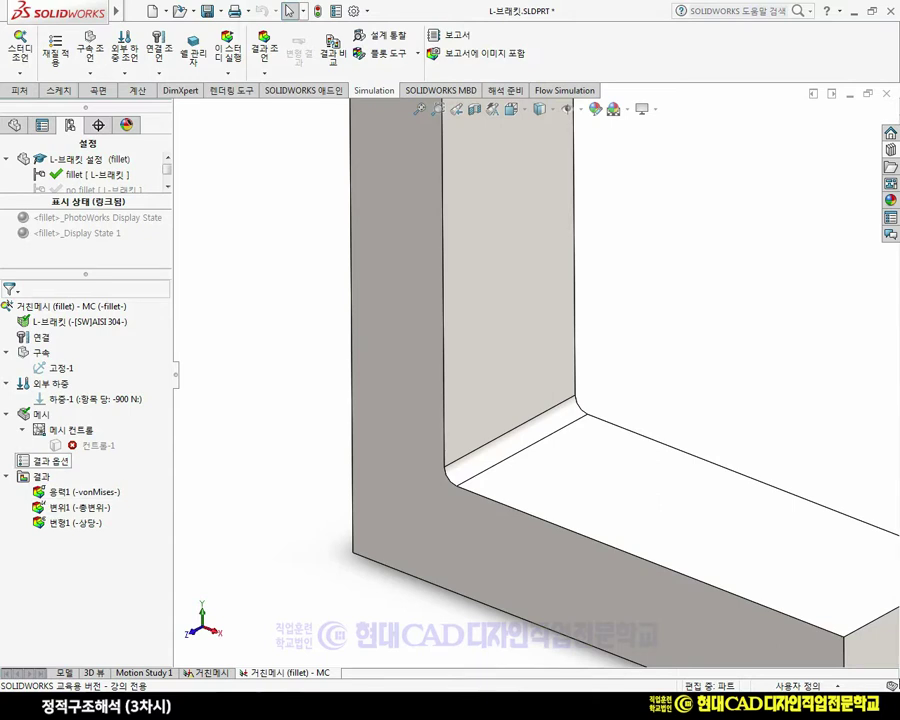
# Step: Apply a mesh control to the inner fillet face with 2.40673924 mm elements and a 1.5 ratio, and rerun the study
pyautogui.rightClick(72, 429)
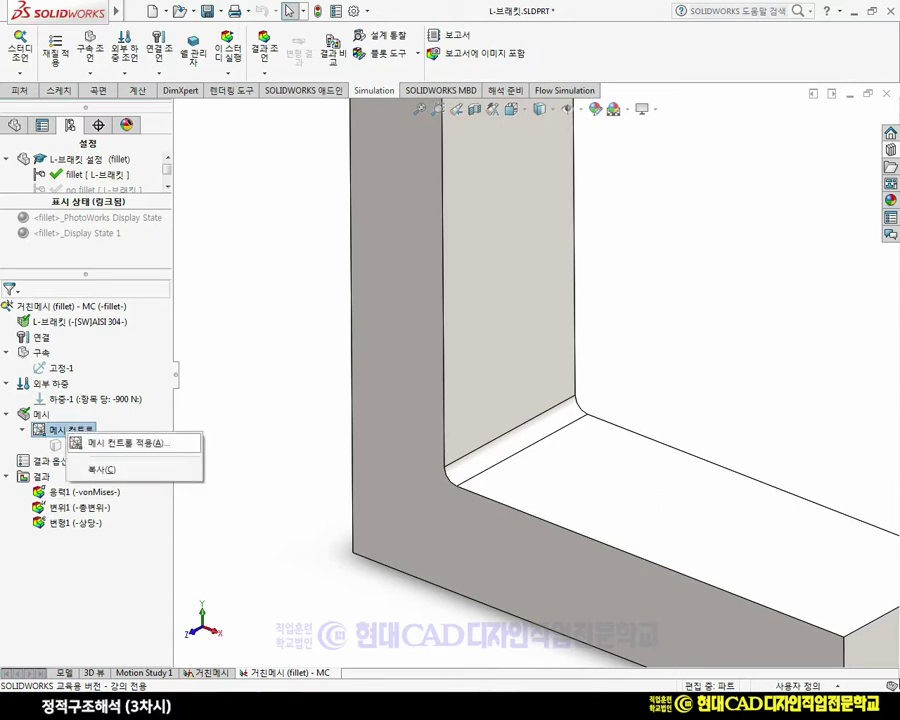
pyautogui.click(118, 444)
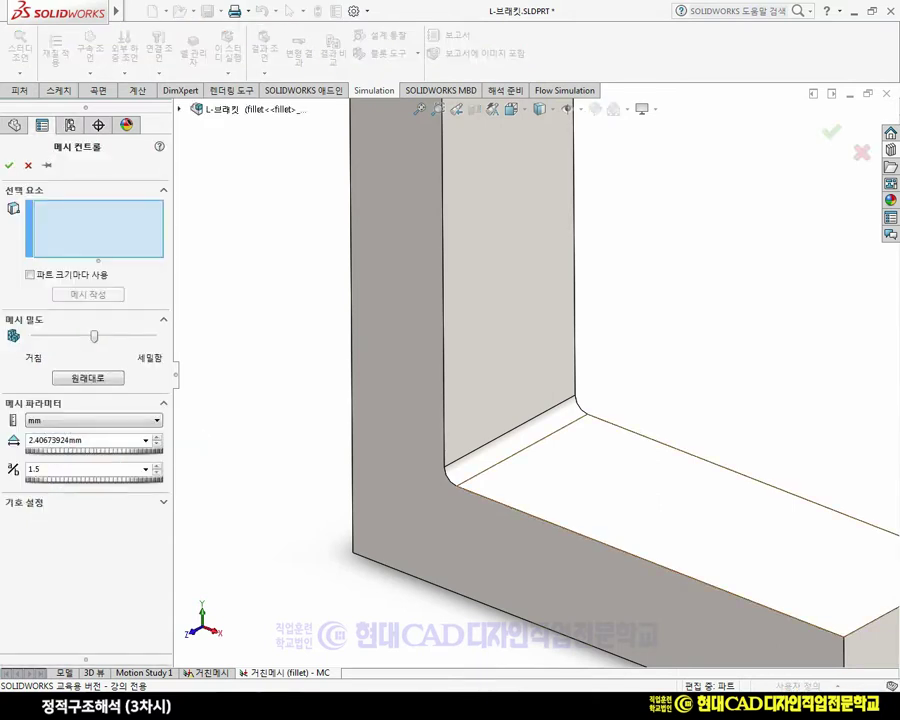
pyautogui.click(490, 454)
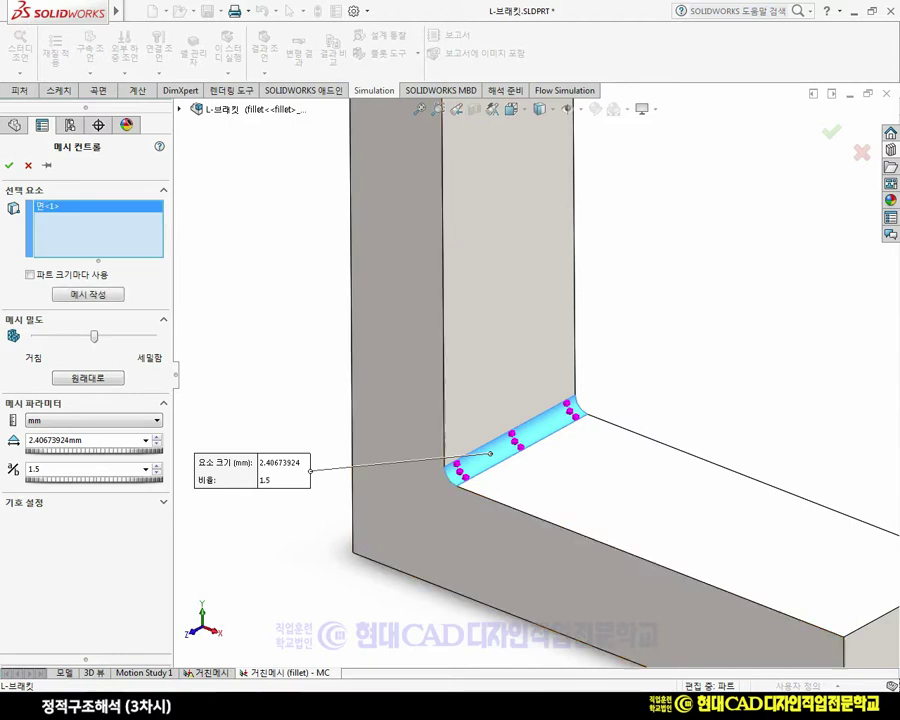
pyautogui.click(9, 165)
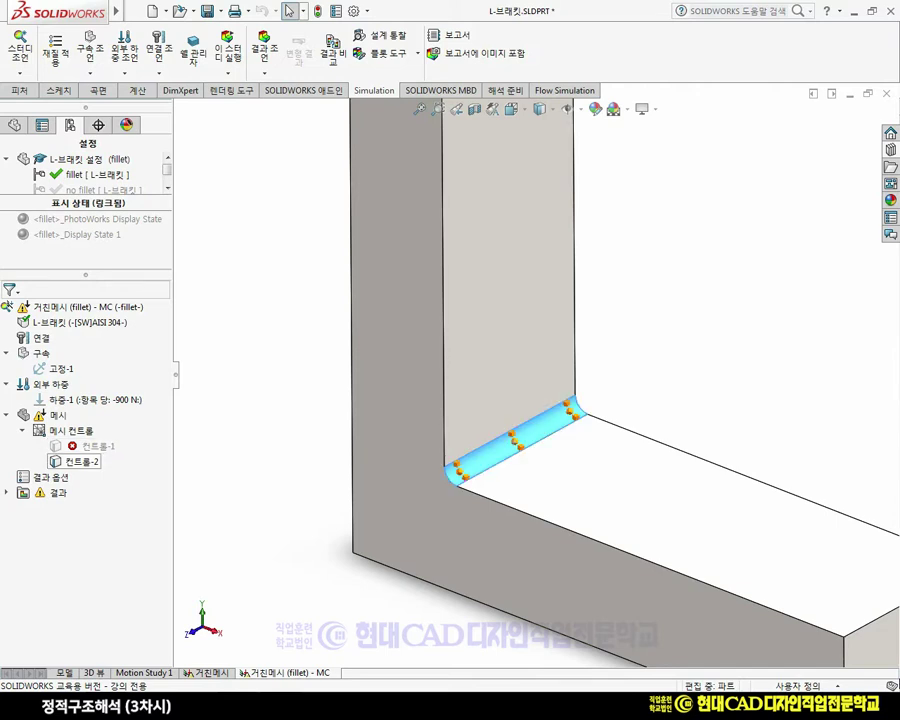
pyautogui.rightClick(78, 307)
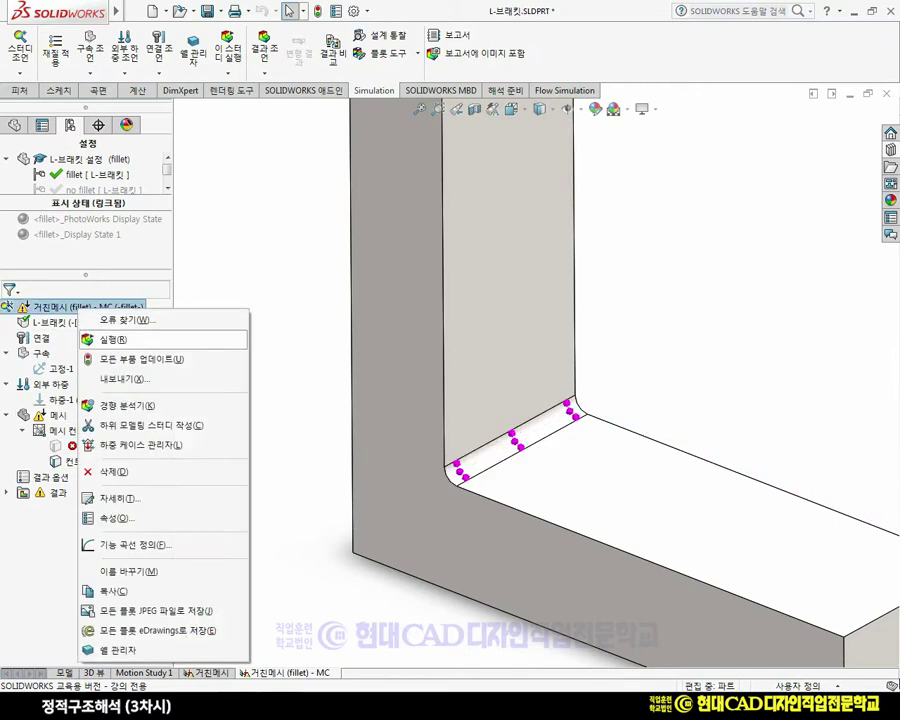
pyautogui.click(112, 339)
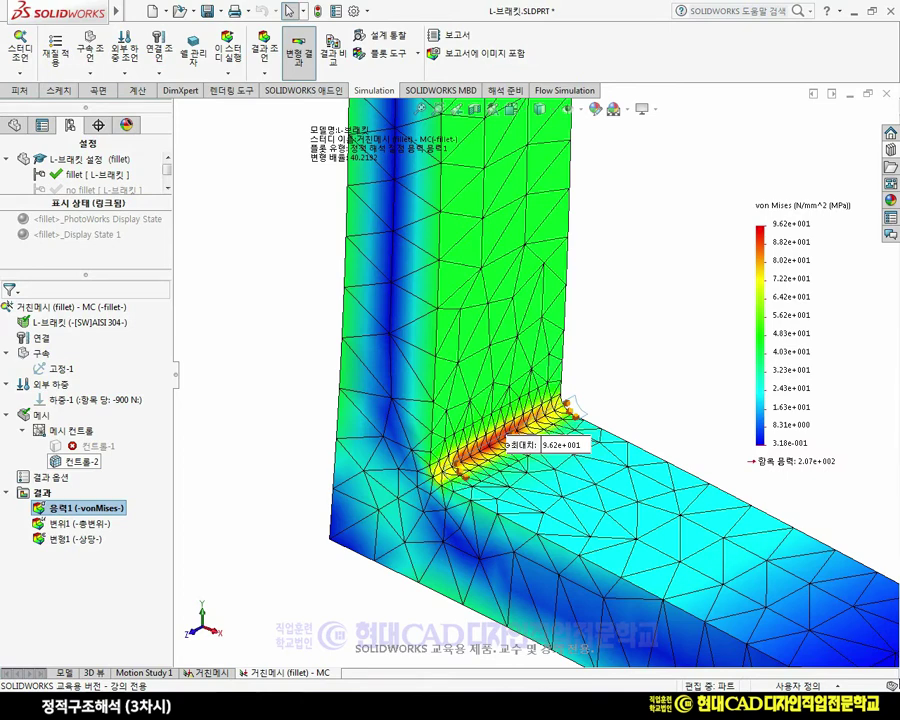
# Step: Set mesh control 컨트롤-2 on the inner fillet face to the finest density (세밀함) and rebuild the mesh at the coarsest overall density (거침)
pyautogui.rightClick(72, 462)
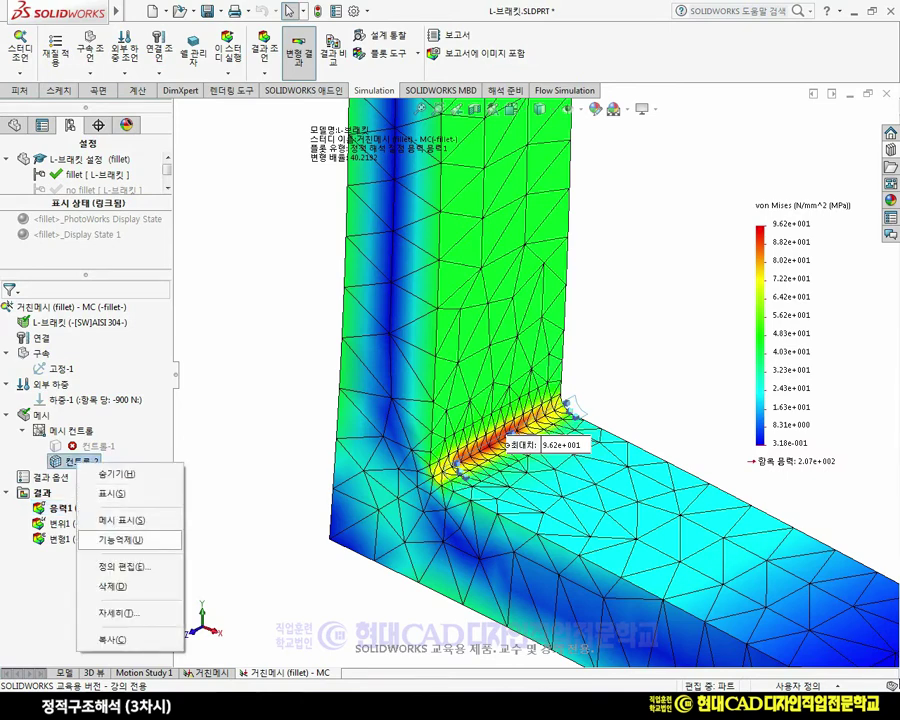
pyautogui.click(125, 567)
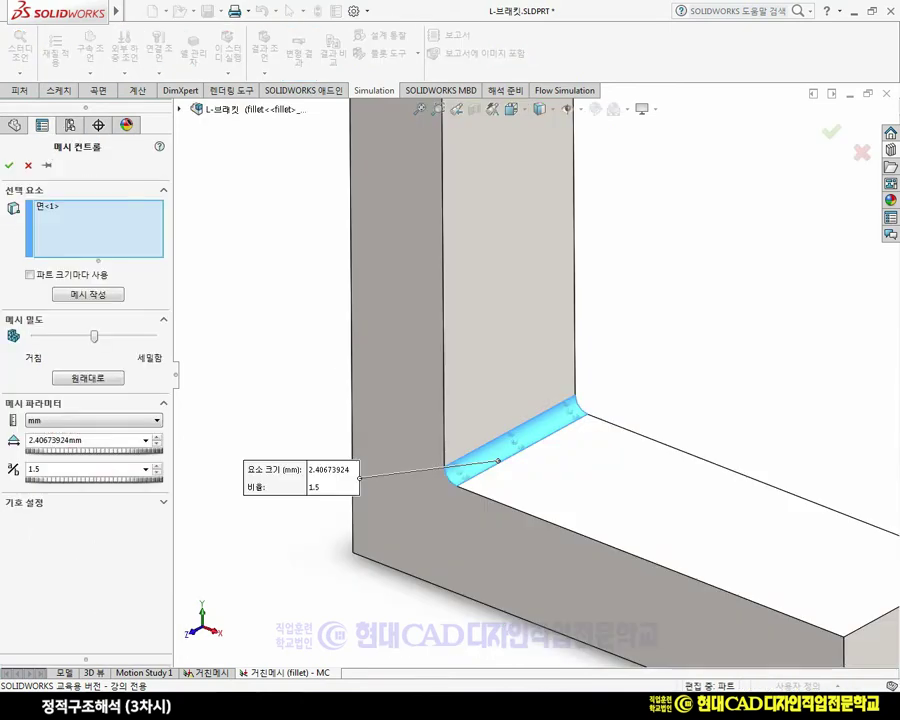
pyautogui.moveTo(94, 336); pyautogui.dragTo(153, 336)
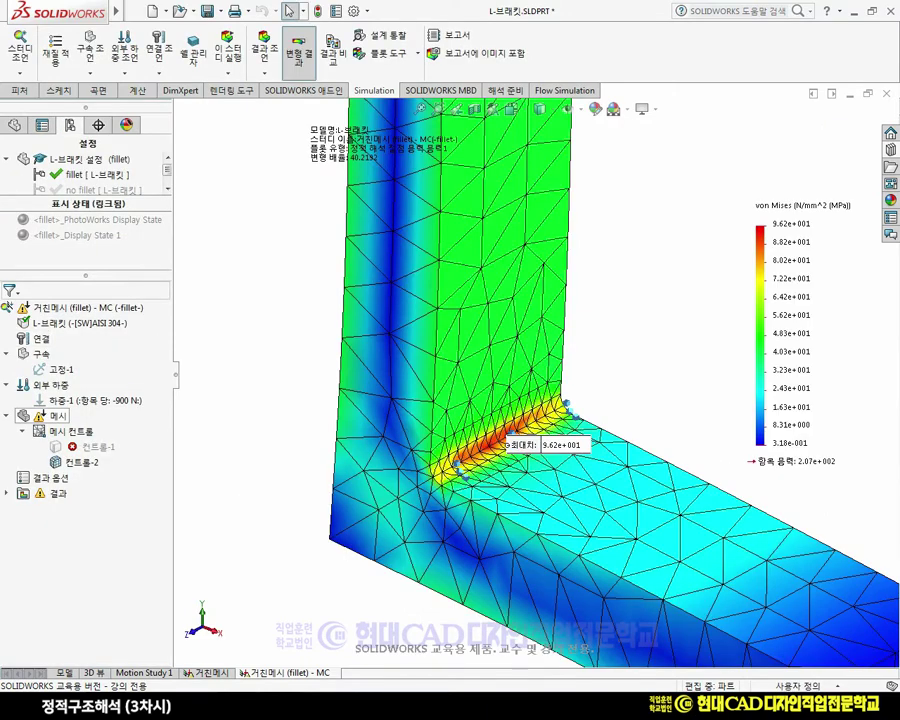
pyautogui.rightClick(58, 415)
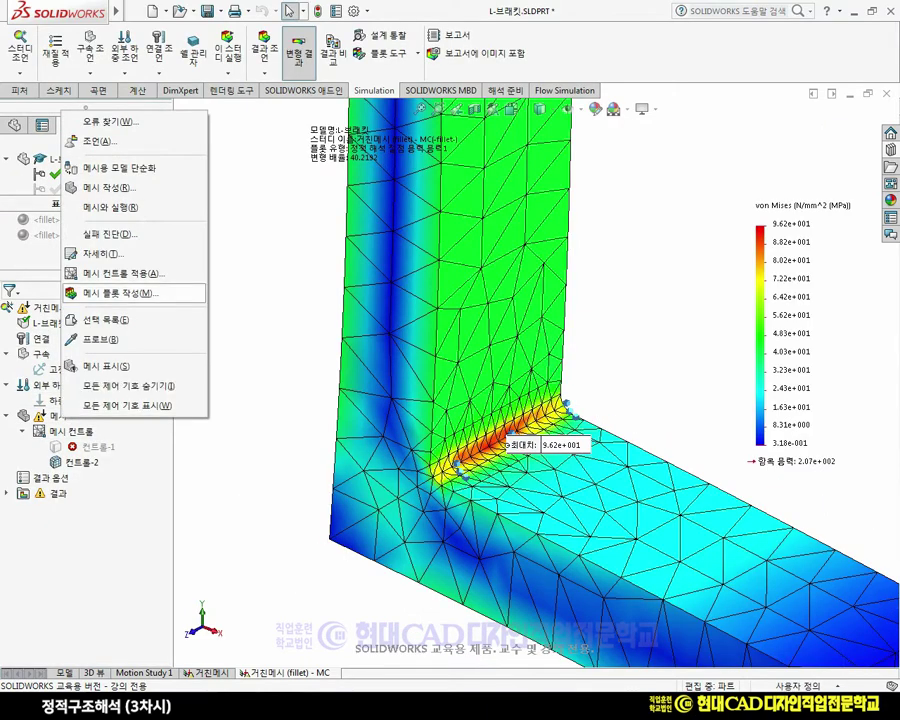
pyautogui.click(108, 187)
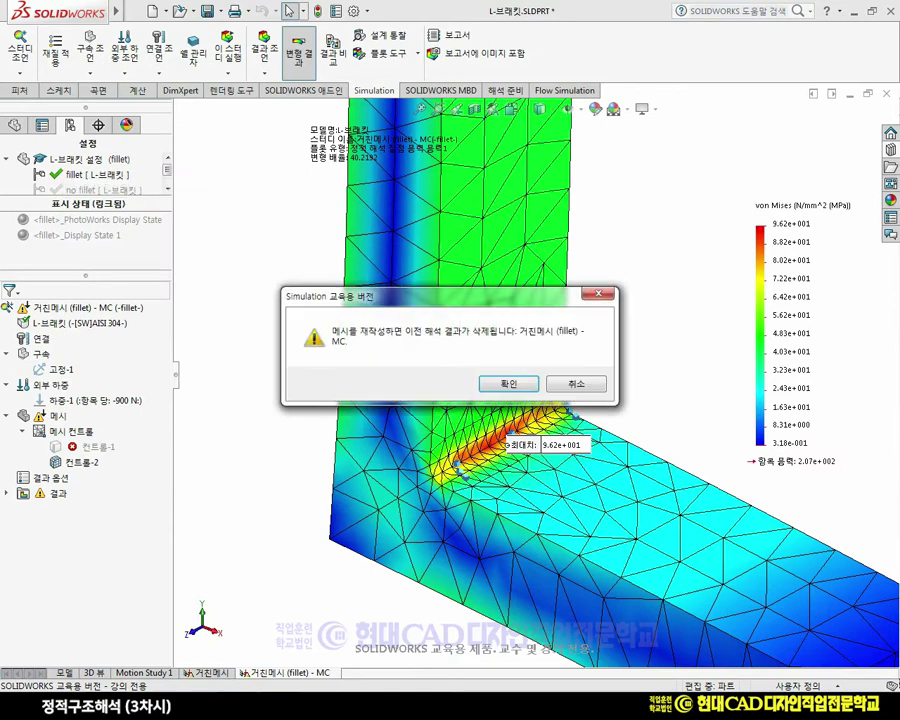
pyautogui.press('Return')
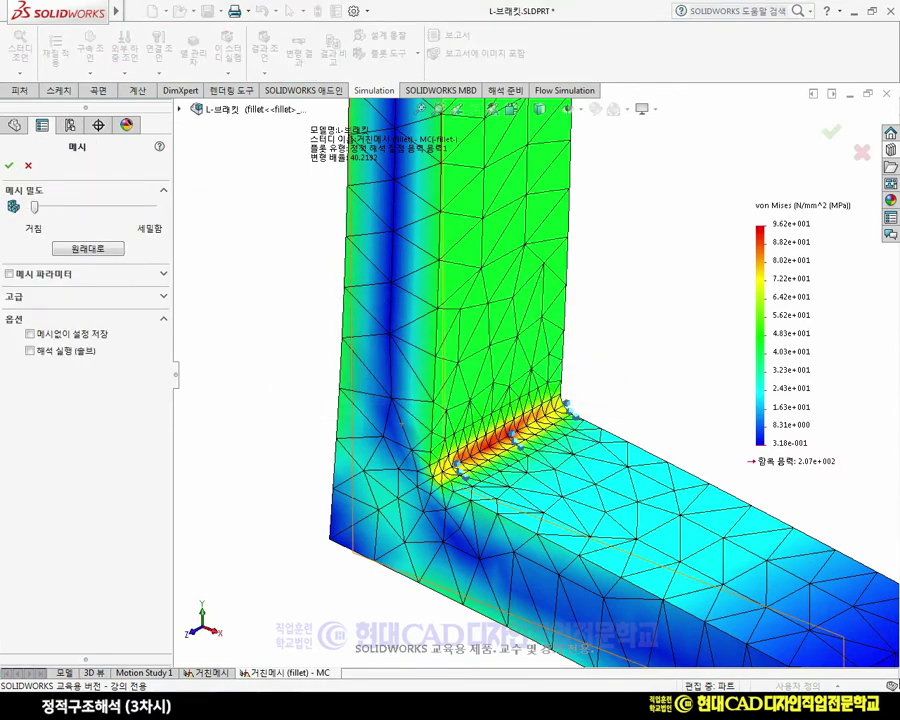
pyautogui.click(9, 165)
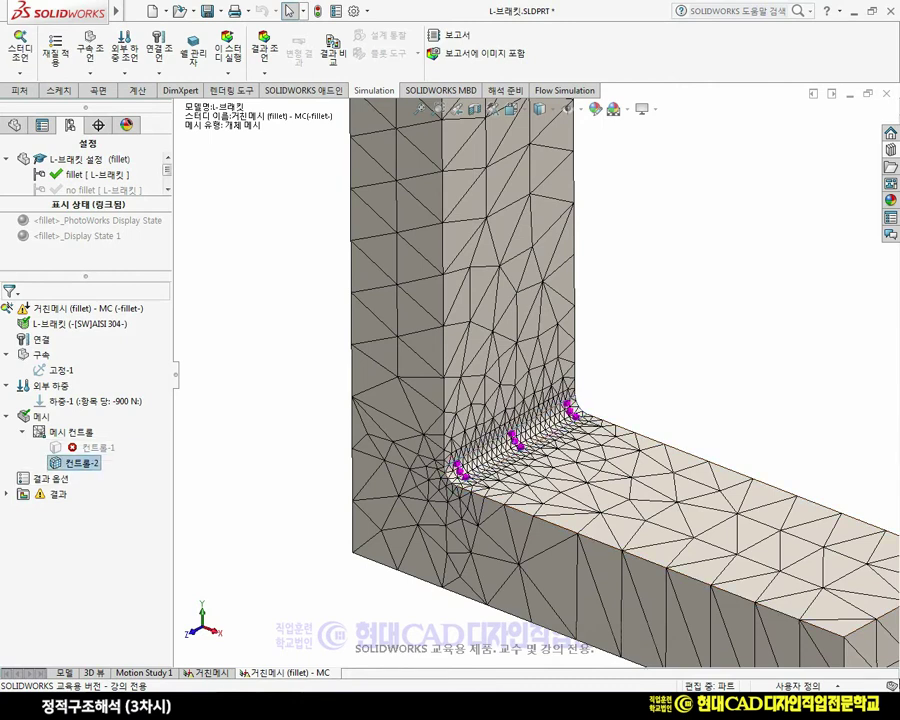
# Step: Rerun the MC study with the 컨트롤-2 symbols hidden and move the maximum-stress label clear of the bracket
pyautogui.rightClick(85, 463)
pyautogui.click(133, 471)
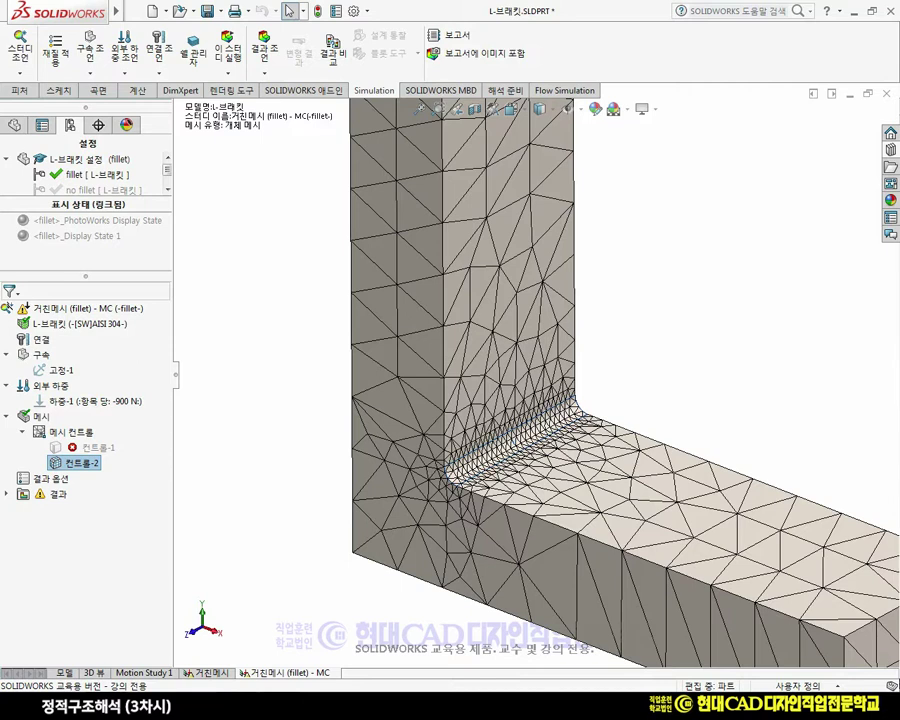
pyautogui.rightClick(82, 463)
pyautogui.rightClick(68, 310)
pyautogui.click(100, 343)
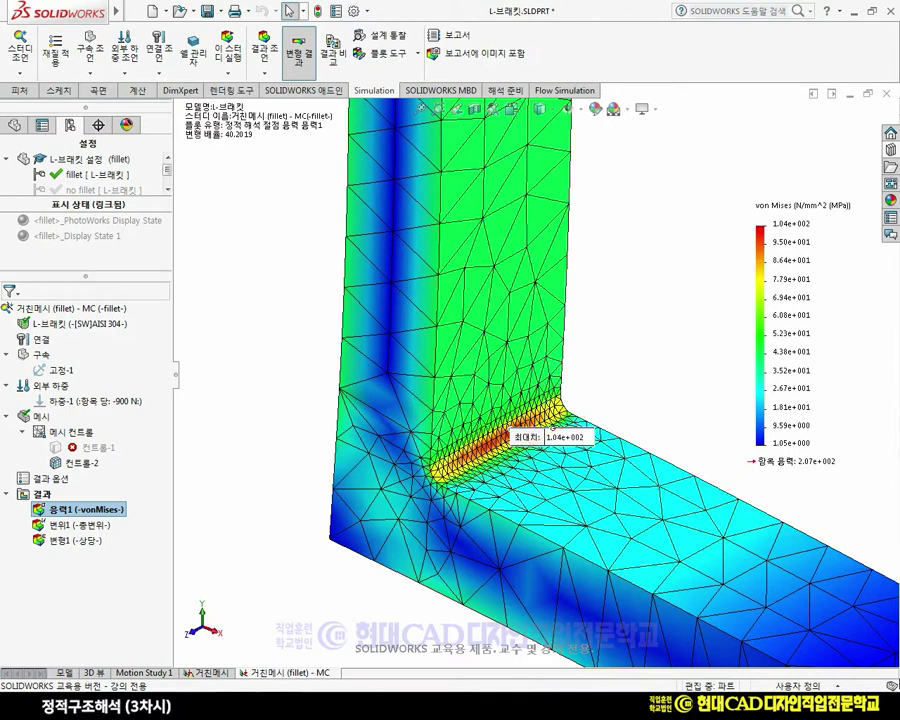
pyautogui.moveTo(552, 437); pyautogui.dragTo(636, 348)
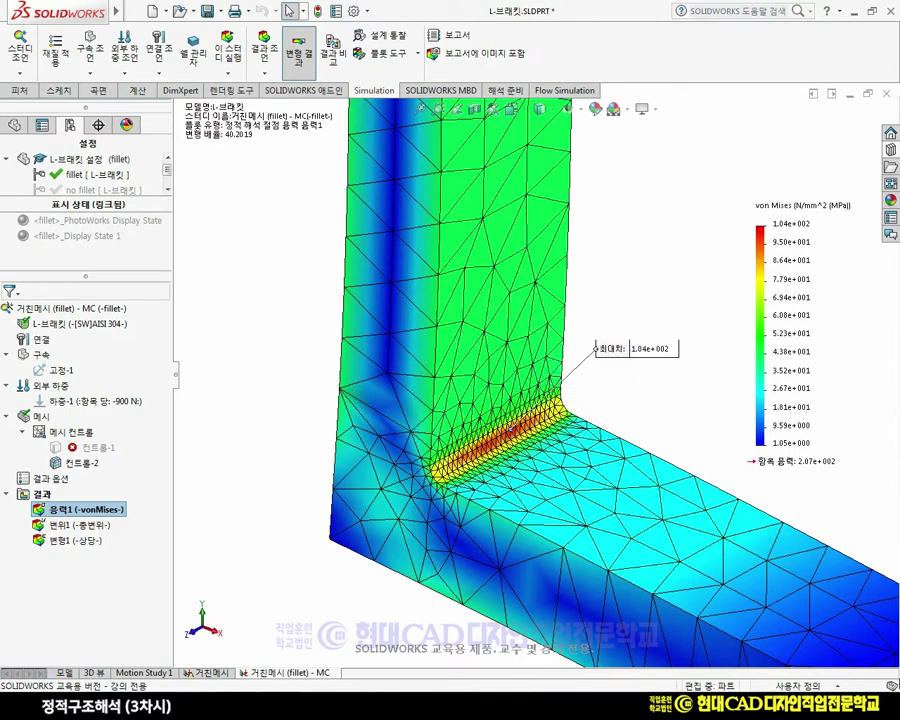
# Step: Duplicate the 거친메시 (fillet) - MC study as 거친메시 (fillet) - hA, using the fillet configuration
pyautogui.rightClick(238, 673)
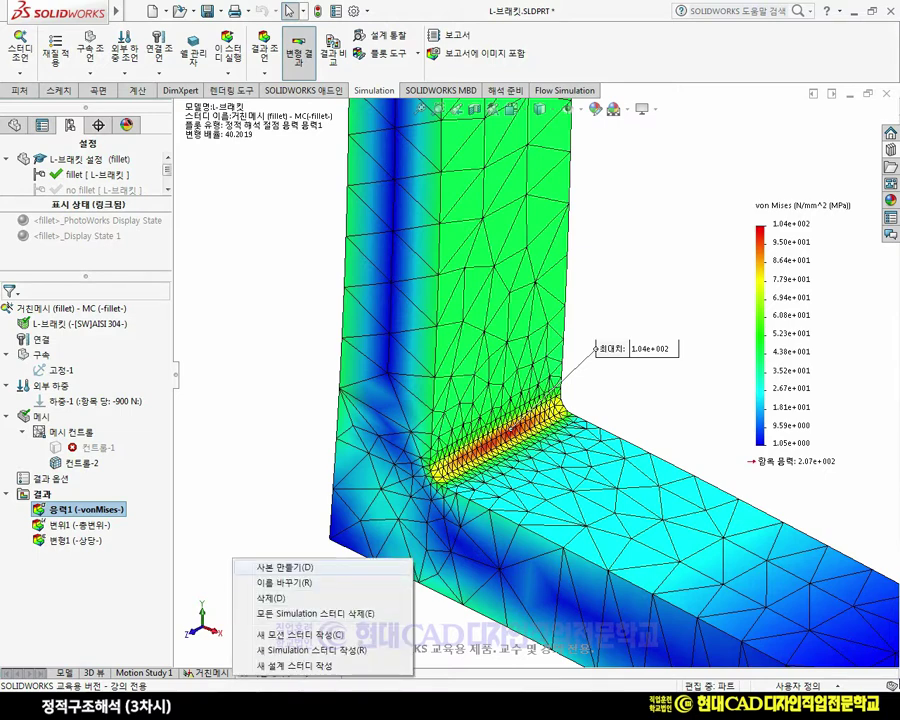
pyautogui.click(285, 567)
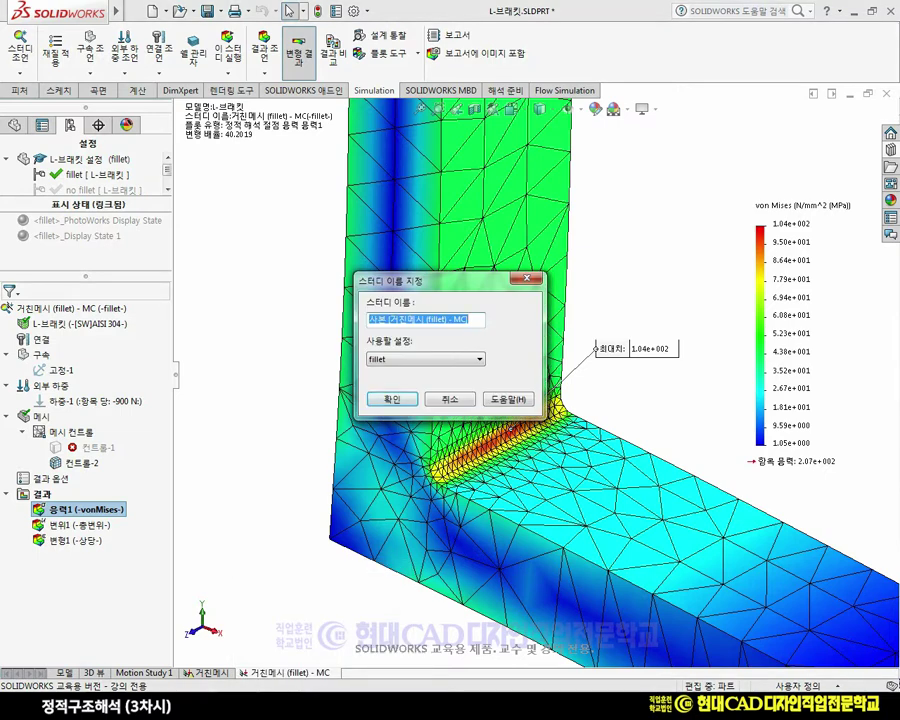
pyautogui.press('Home')
pyautogui.press('Delete')
pyautogui.press('Delete')
pyautogui.press('Delete')
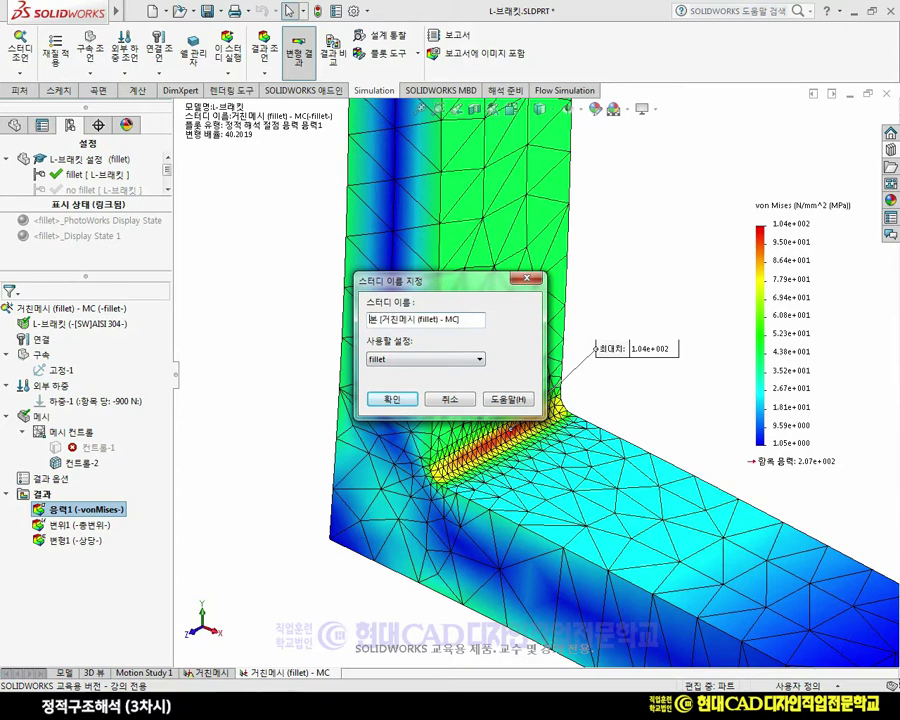
pyautogui.press('Delete')
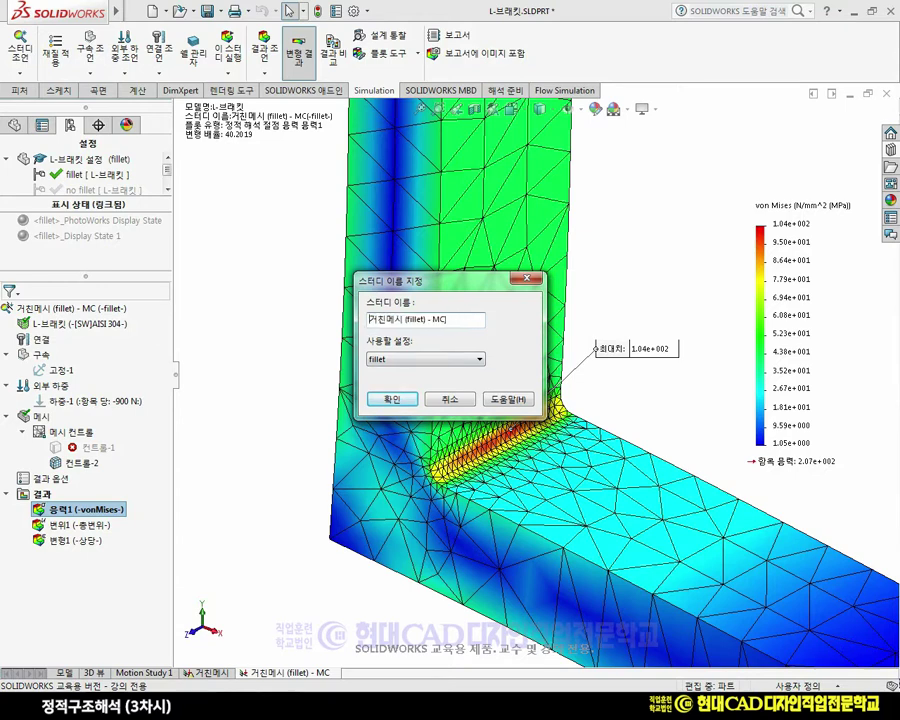
pyautogui.press('Right')
pyautogui.press('Right')
pyautogui.press('Right')
pyautogui.press('Right')
pyautogui.press('Right')
pyautogui.press('Right')
pyautogui.press('Right')
pyautogui.press('Right')
pyautogui.press('Right')
pyautogui.press('Right')
pyautogui.press('Right')
pyautogui.press('Delete')
pyautogui.press('Delete')
pyautogui.press('Delete')
pyautogui.write('hA')
pyautogui.press('Return')
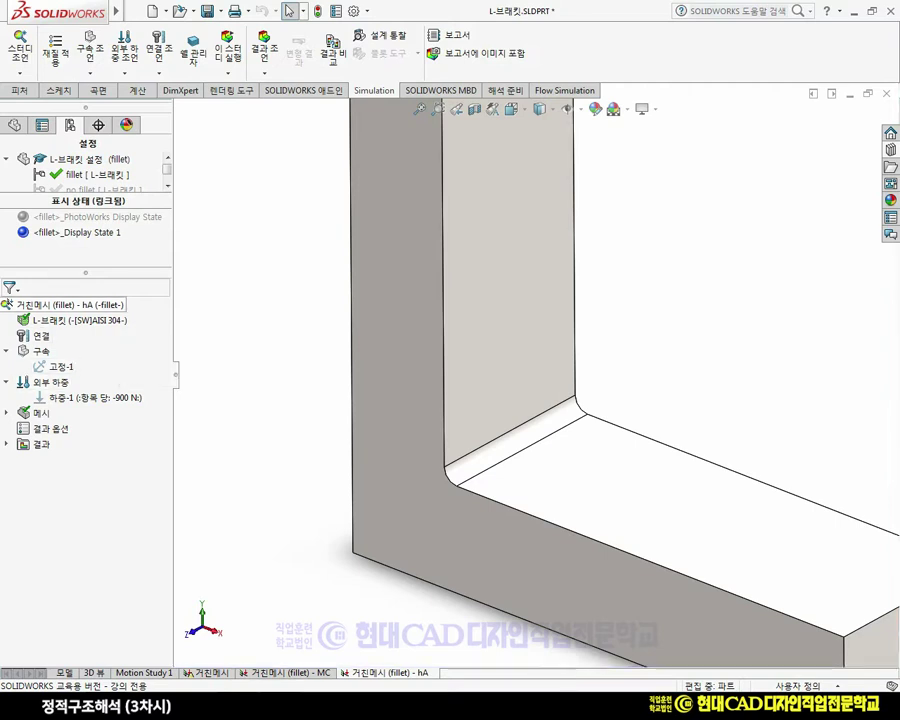
# Step: Set the hA study's adaptive method to h-adaptive and enable mesh coarsening (메시 거칠게 하기)
pyautogui.rightClick(105, 305)
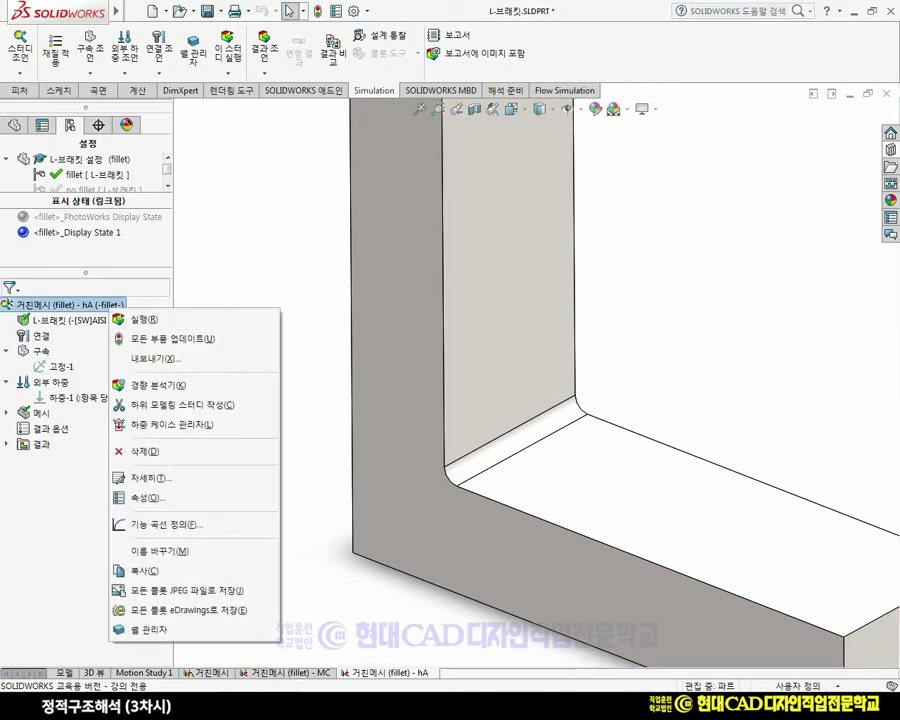
pyautogui.click(150, 497)
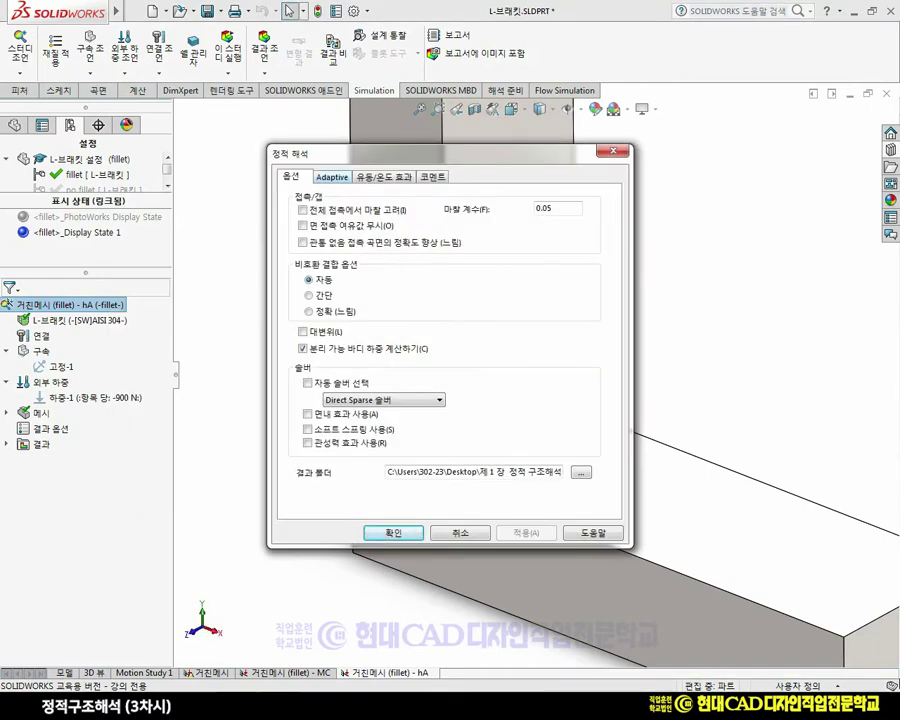
pyautogui.click(332, 177)
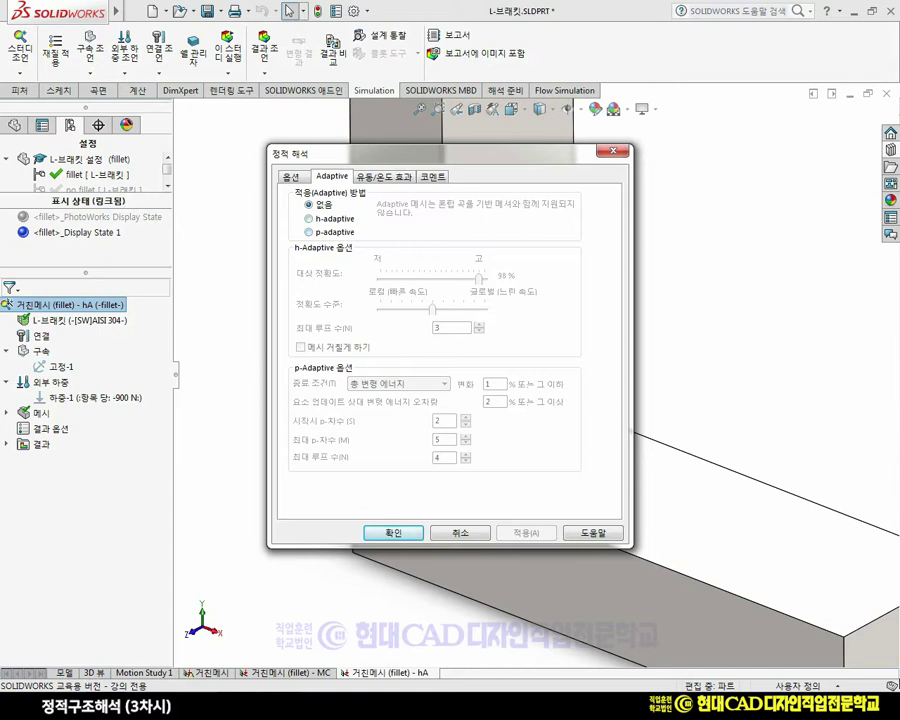
pyautogui.click(309, 219)
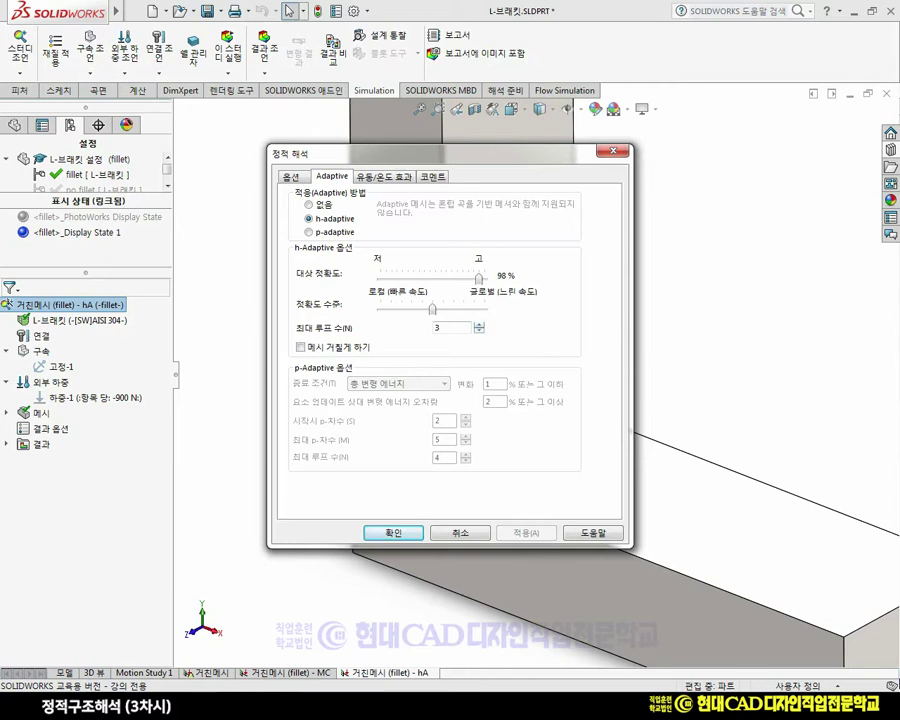
pyautogui.doubleClick(437, 327)
pyautogui.click(301, 347)
pyautogui.click(393, 533)
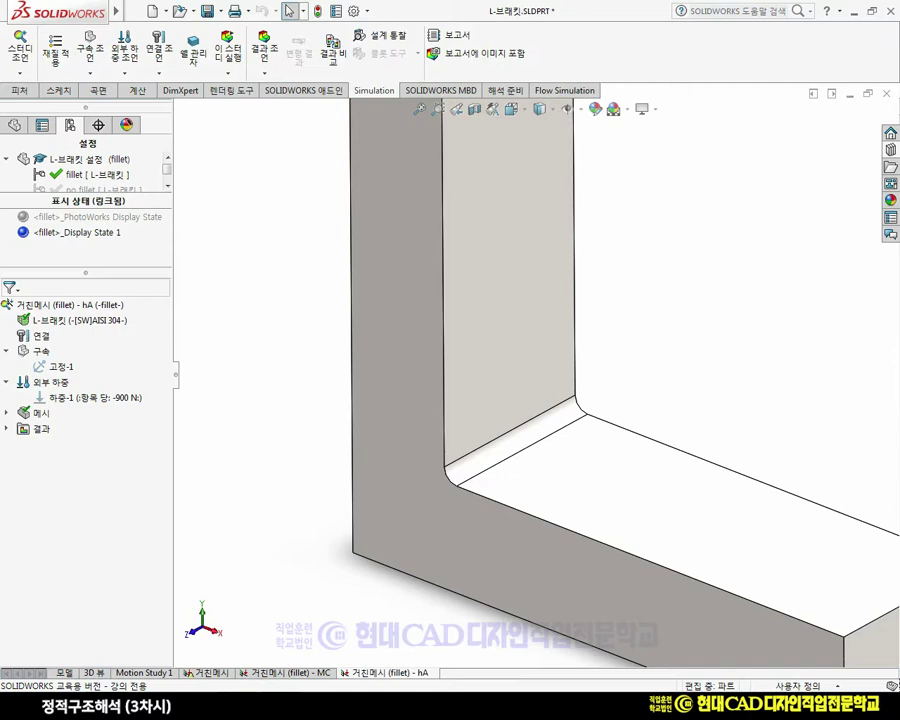
pyautogui.rightClick(40, 412)
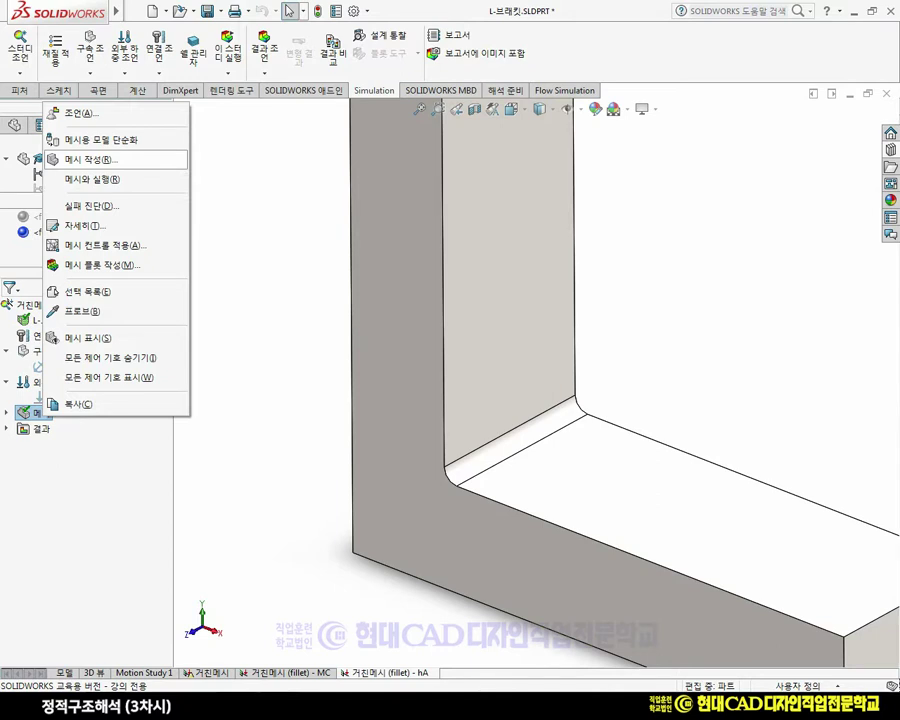
pyautogui.click(90, 159)
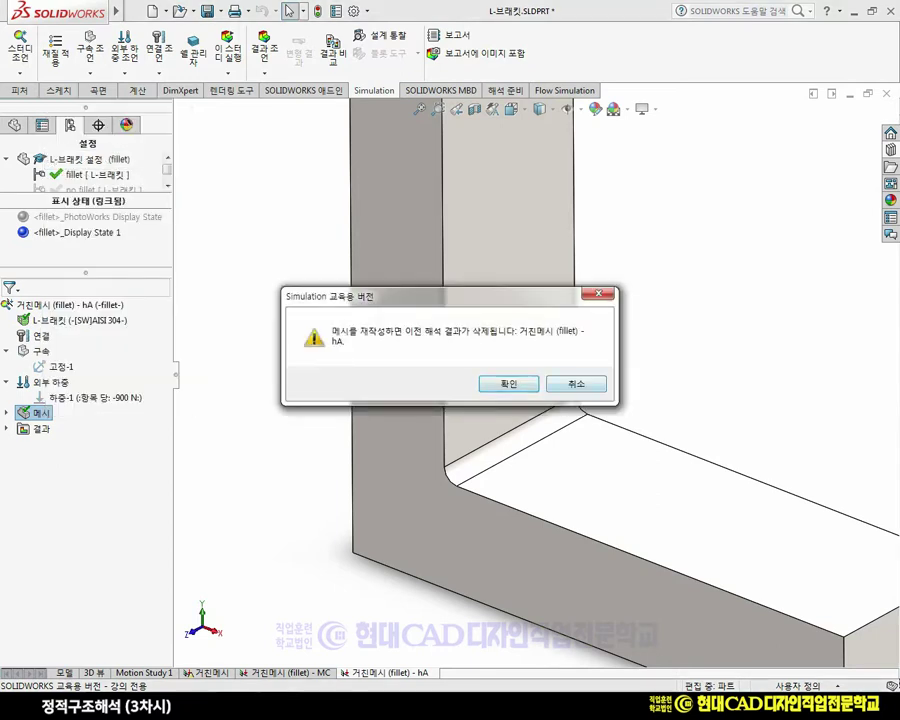
pyautogui.press('Return')
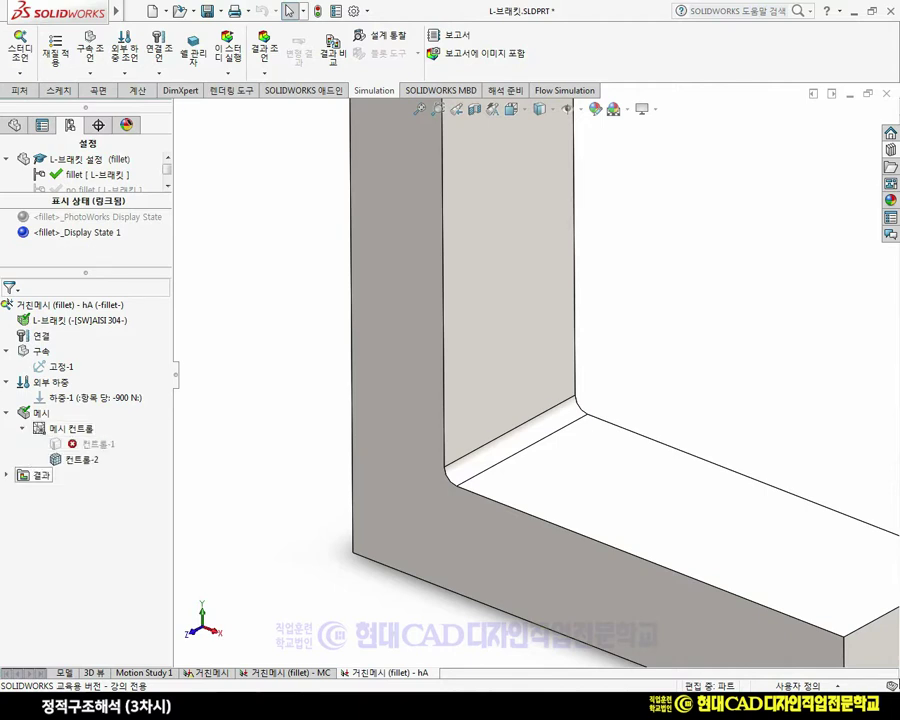
# Step: Suppress mesh control 컨트롤-2 in the hA study and rebuild the mesh at the coarsest density (거침)
pyautogui.rightClick(82, 459)
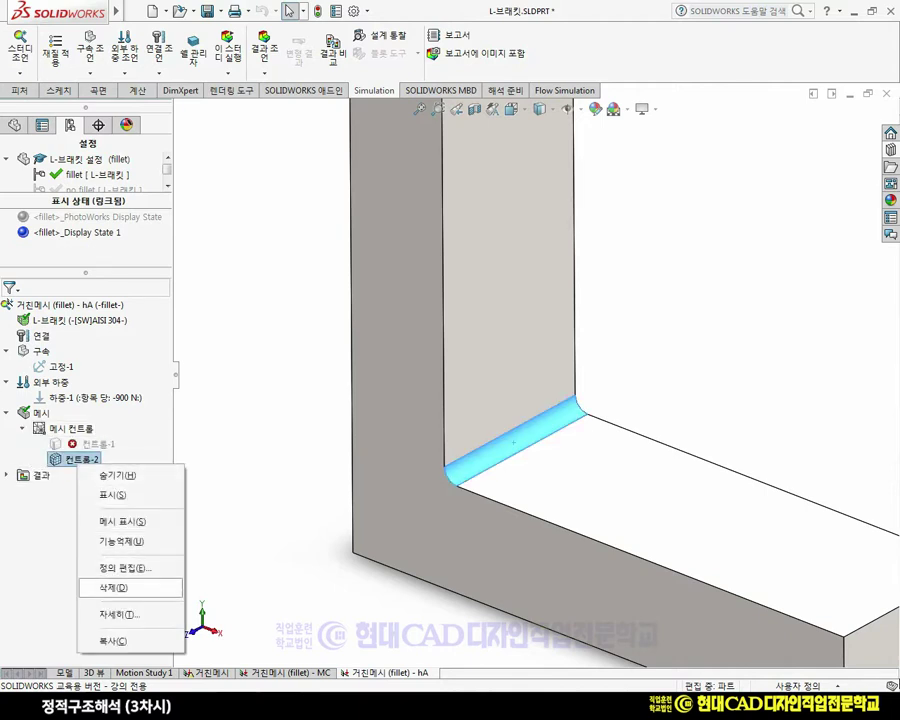
pyautogui.click(121, 541)
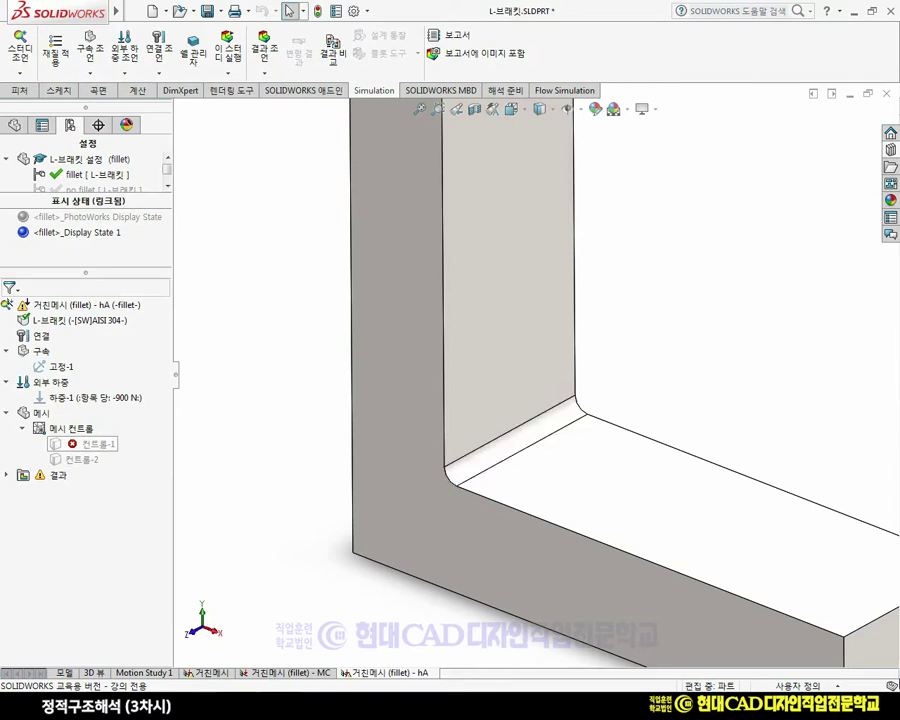
pyautogui.rightClick(22, 413)
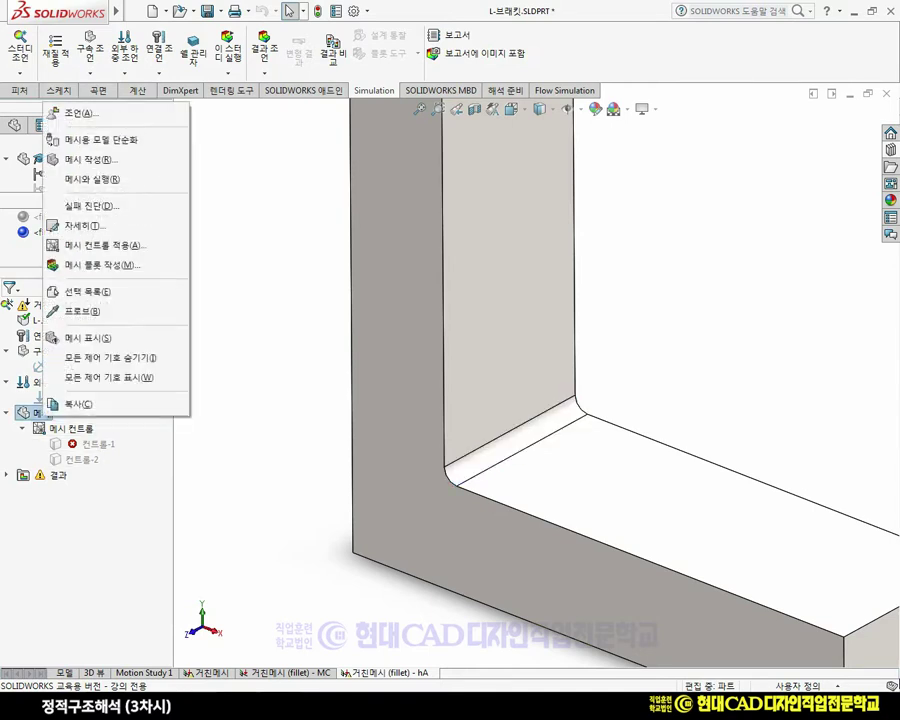
pyautogui.click(88, 159)
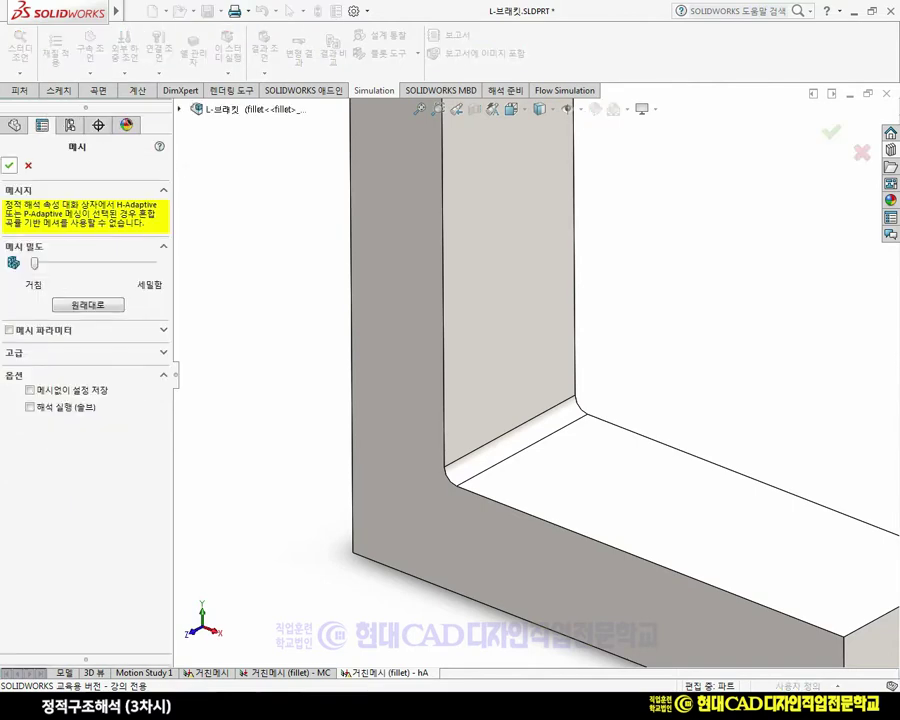
pyautogui.click(9, 165)
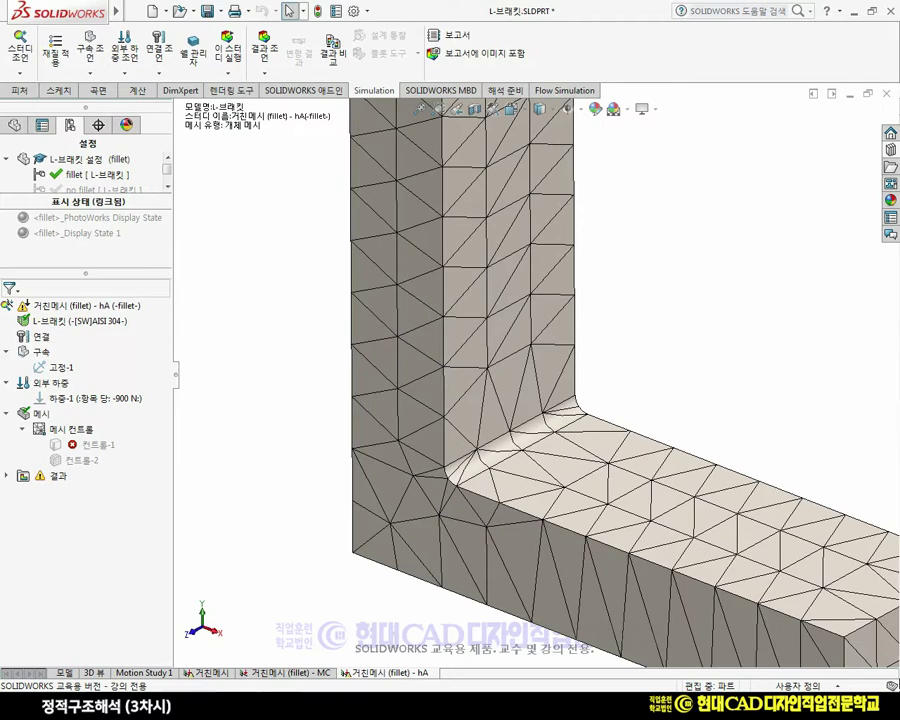
# Step: Run the 거친메시 (fillet) - hA study to plot the von Mises stress at the inner fillet
pyautogui.scroll(-3, 482, 488)
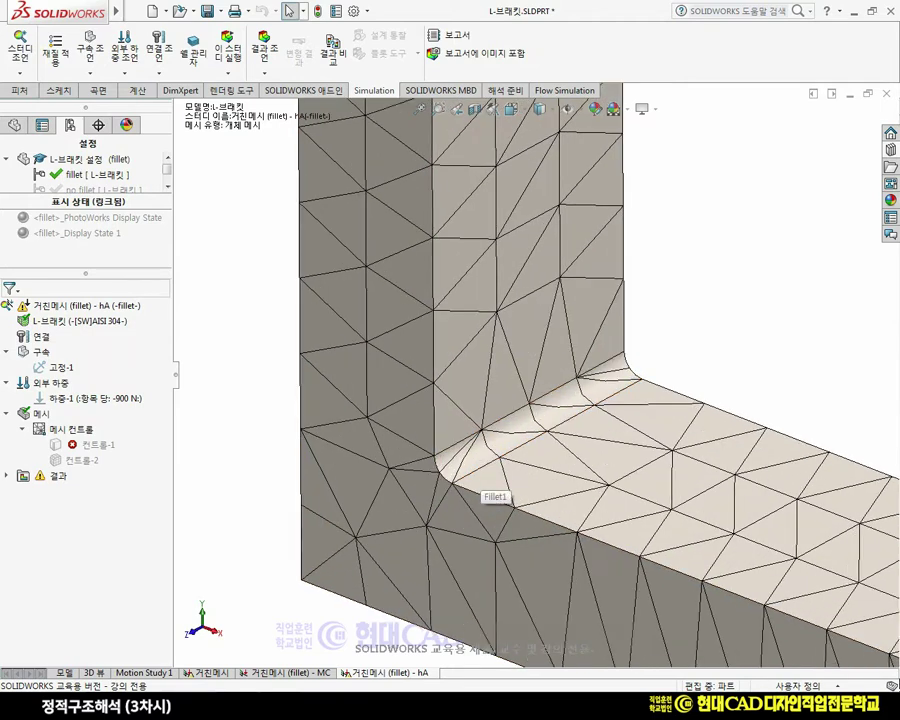
pyautogui.scroll(-5, 482, 488)
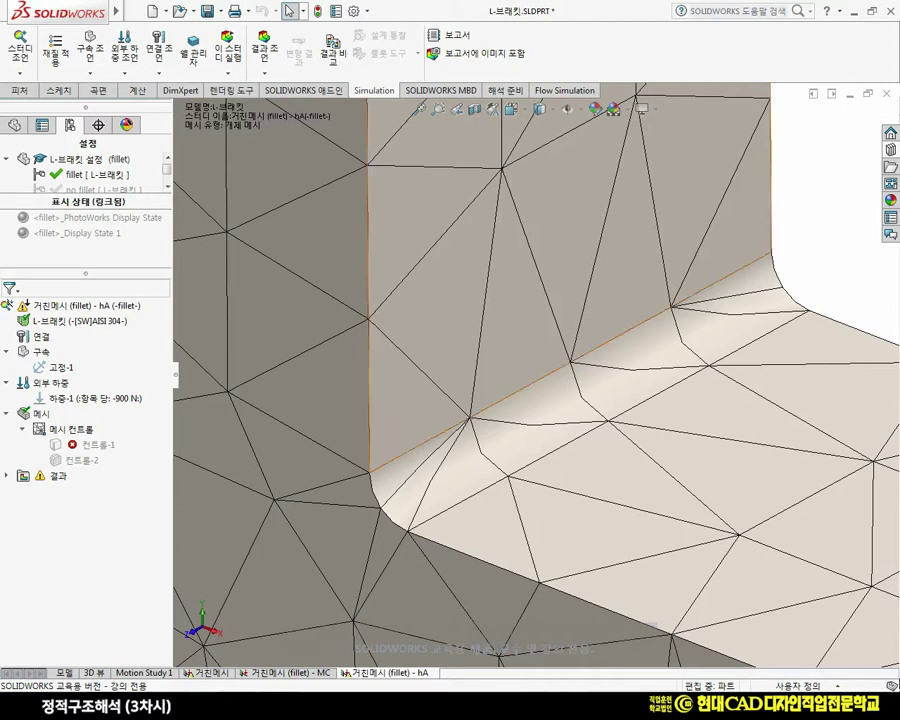
pyautogui.rightClick(80, 305)
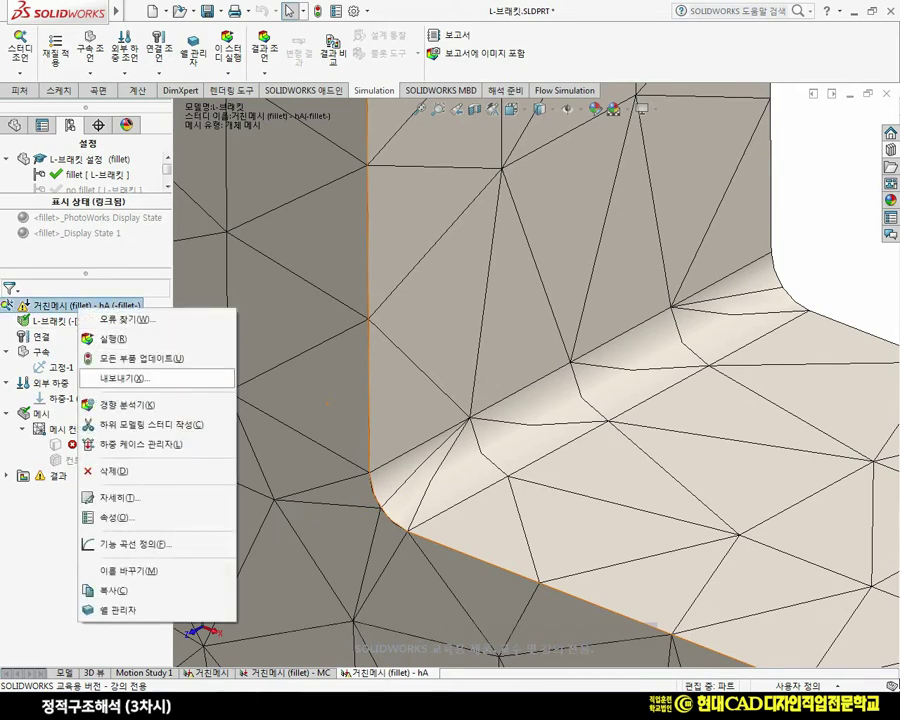
pyautogui.click(110, 338)
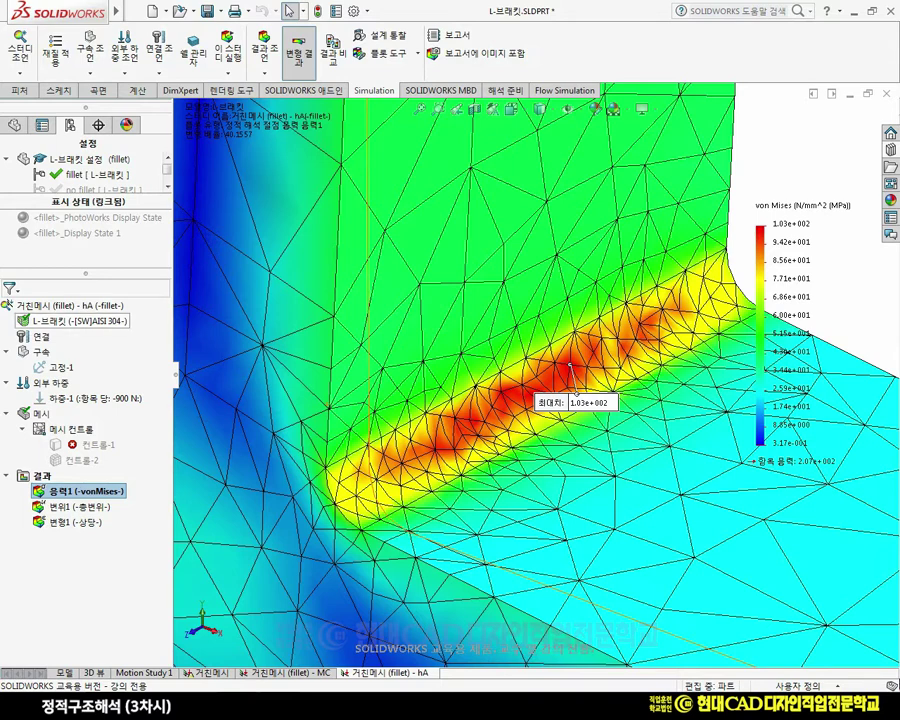
# Step: Run the hA study a second time for further h-adaptive refinement around the inner fillet
pyautogui.rightClick(48, 306)
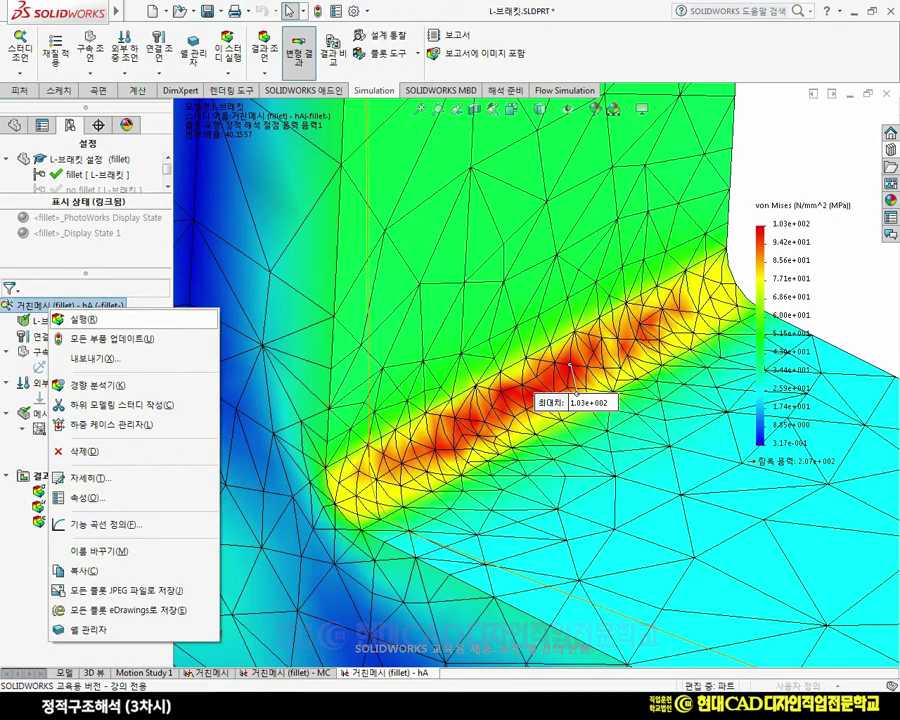
pyautogui.click(75, 319)
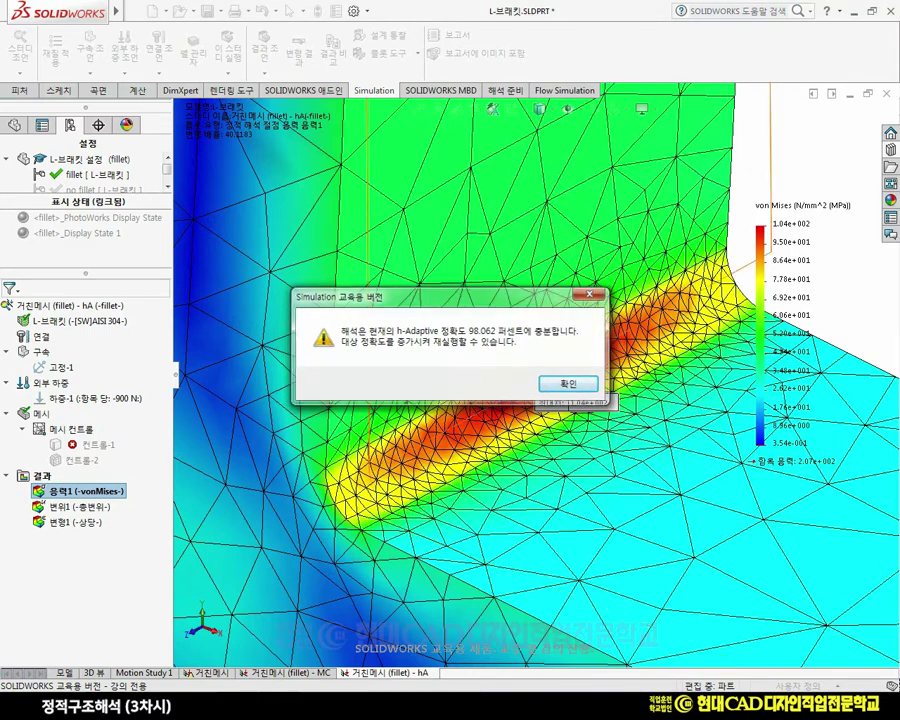
pyautogui.press('Return')
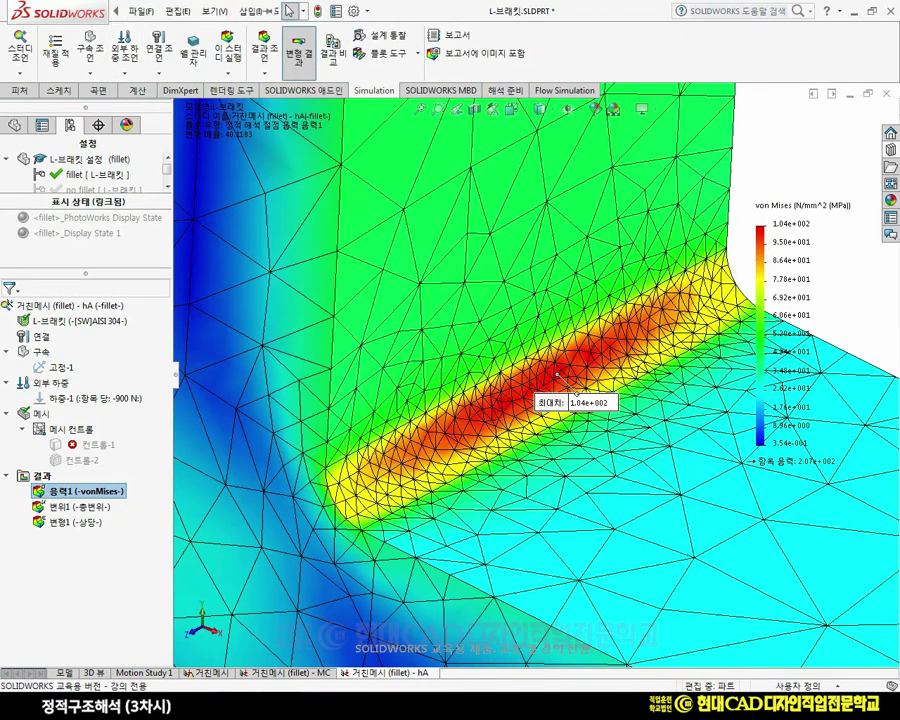
# Step: Save the part and display the hA study's total displacement plot (변위1) with the whole bracket in view
pyautogui.click(140, 11)
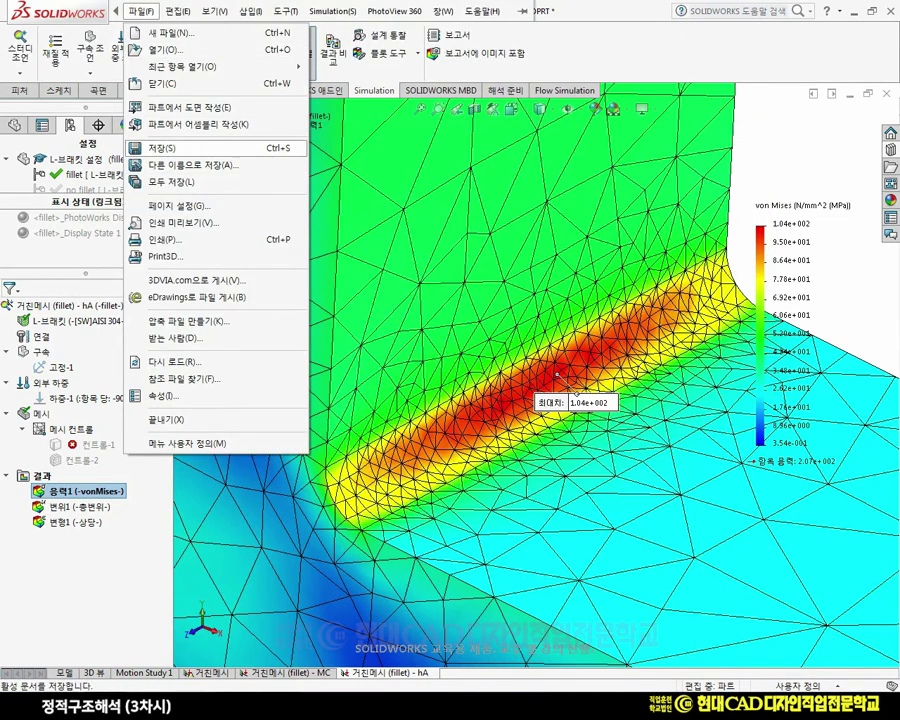
pyautogui.click(162, 148)
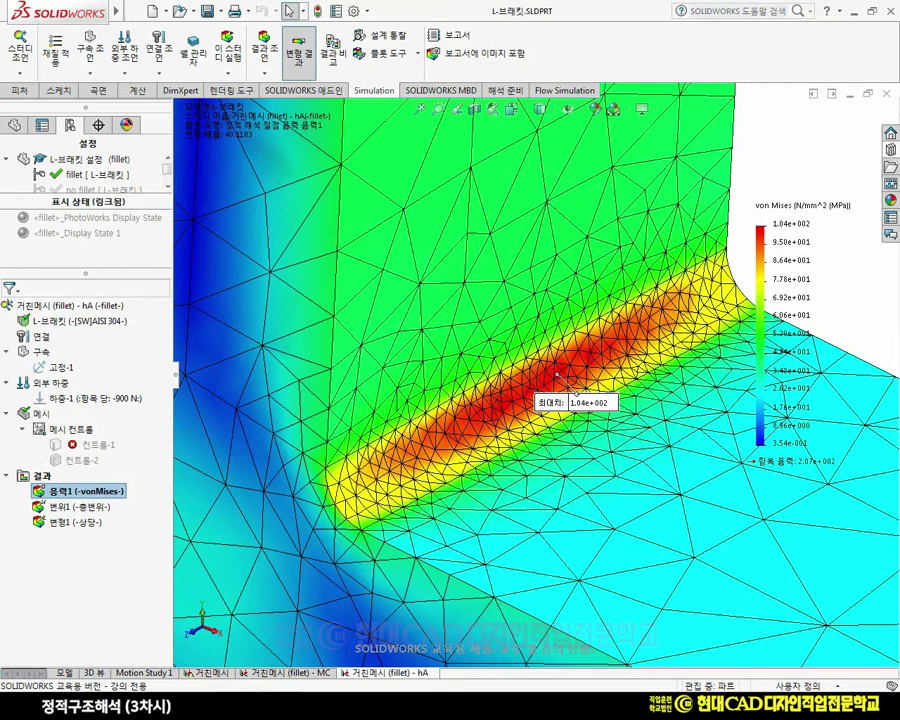
pyautogui.rightClick(85, 507)
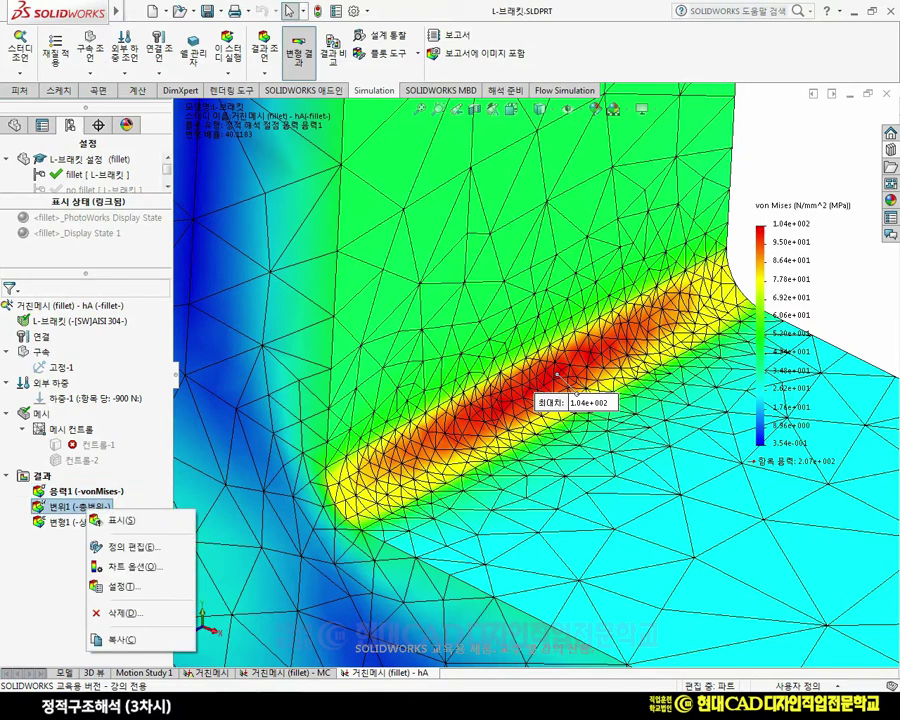
pyautogui.click(110, 519)
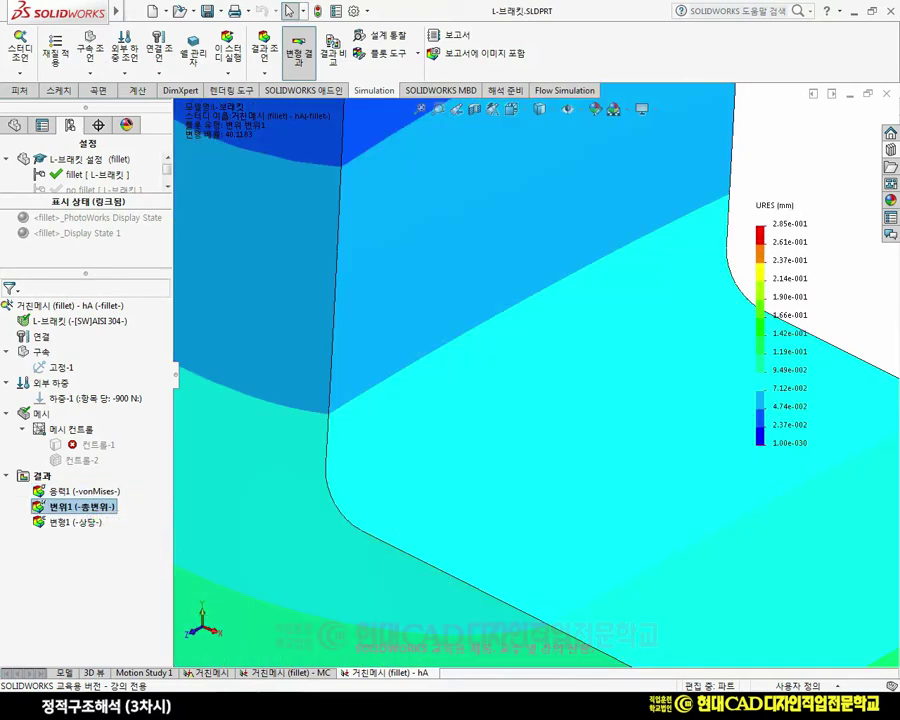
pyautogui.scroll(8, 358, 462)
pyautogui.scroll(6, 521, 429)
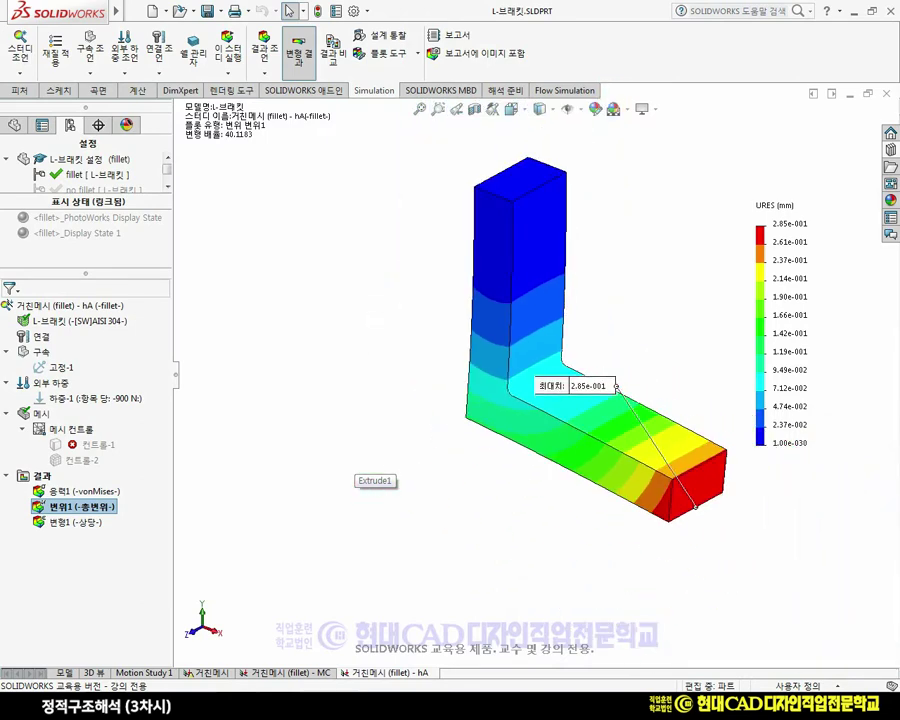
pyautogui.scroll(-2, 521, 429)
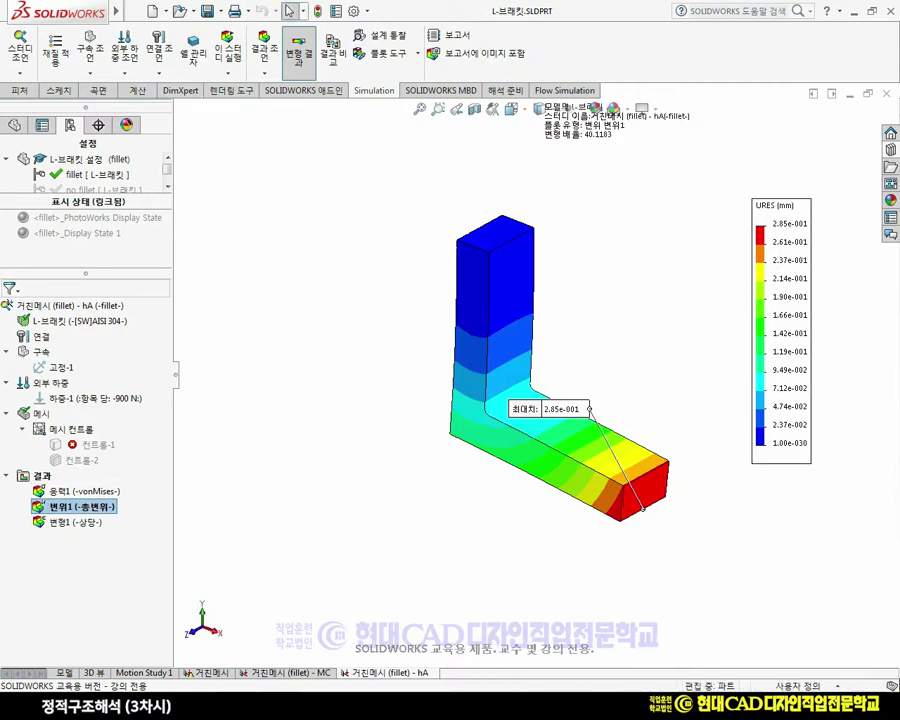
# Step: Set the displacement plot's legend number format to floating (유동)
pyautogui.doubleClick(780, 330)
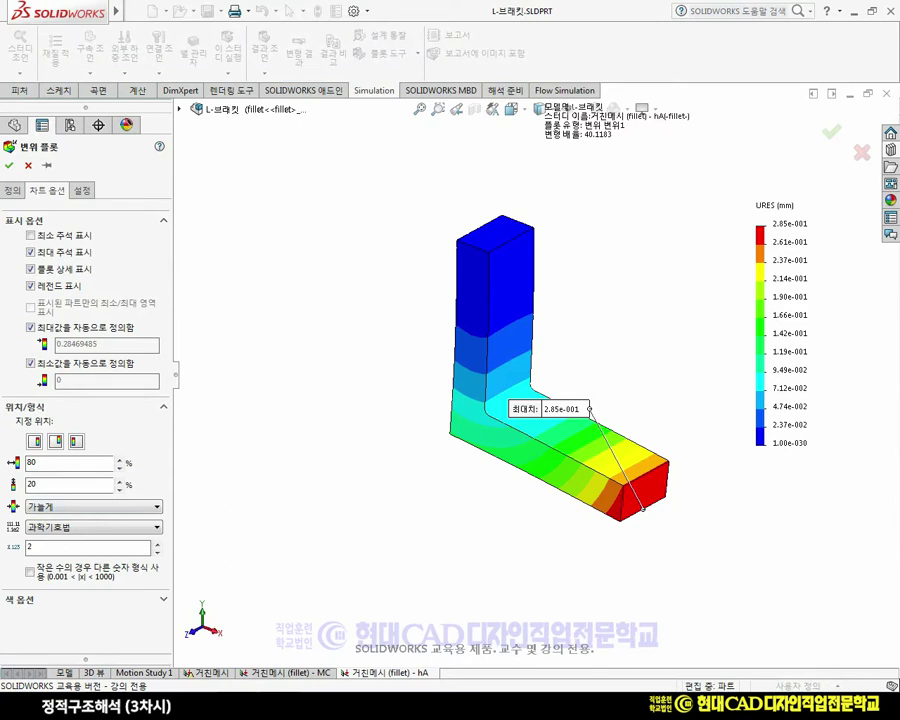
pyautogui.click(156, 527)
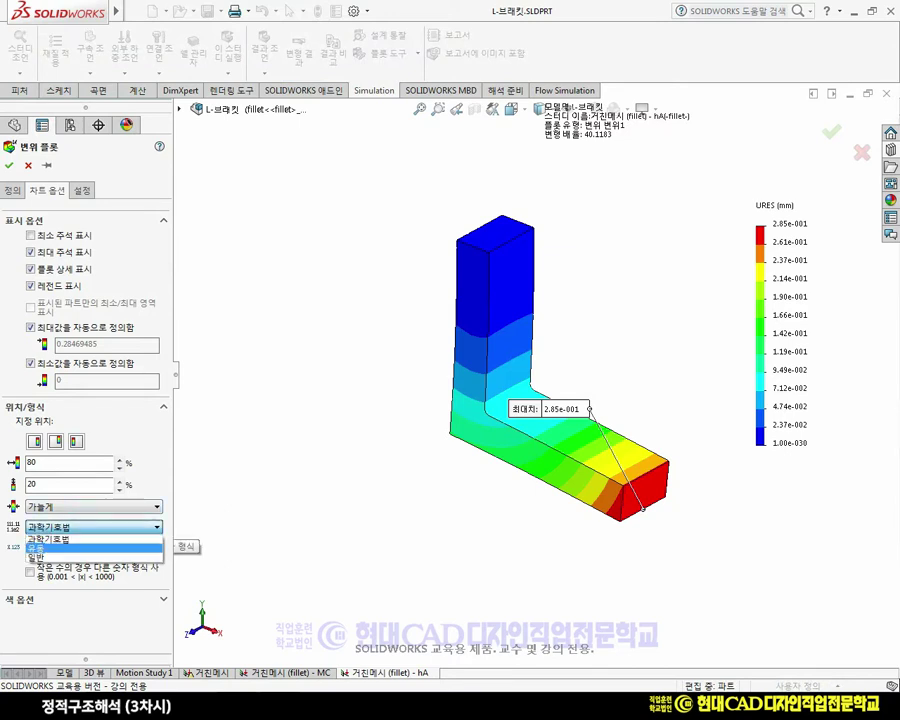
pyautogui.click(36, 548)
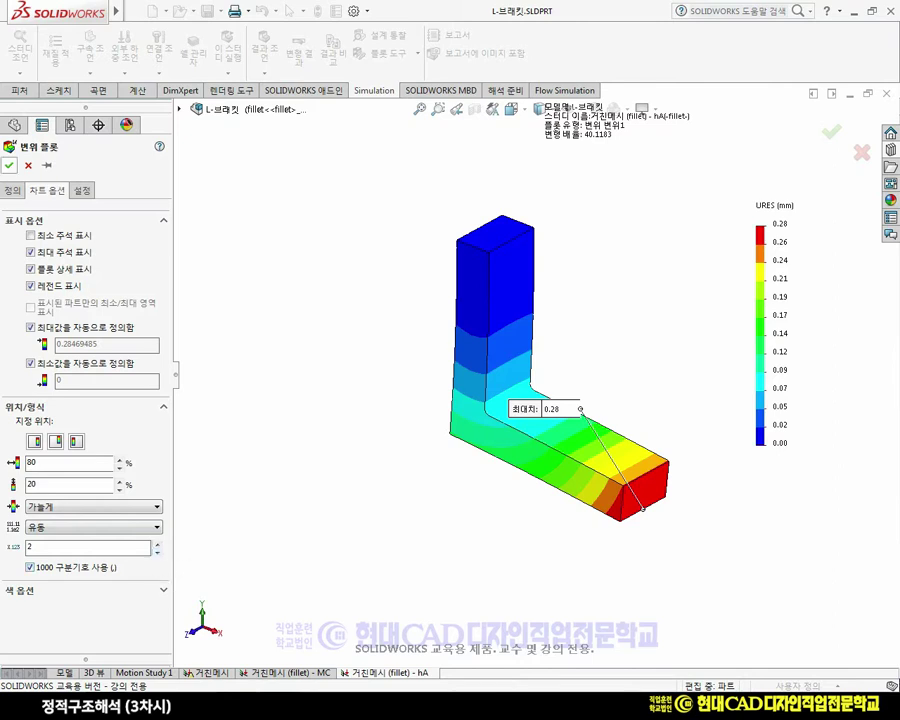
pyautogui.click(9, 165)
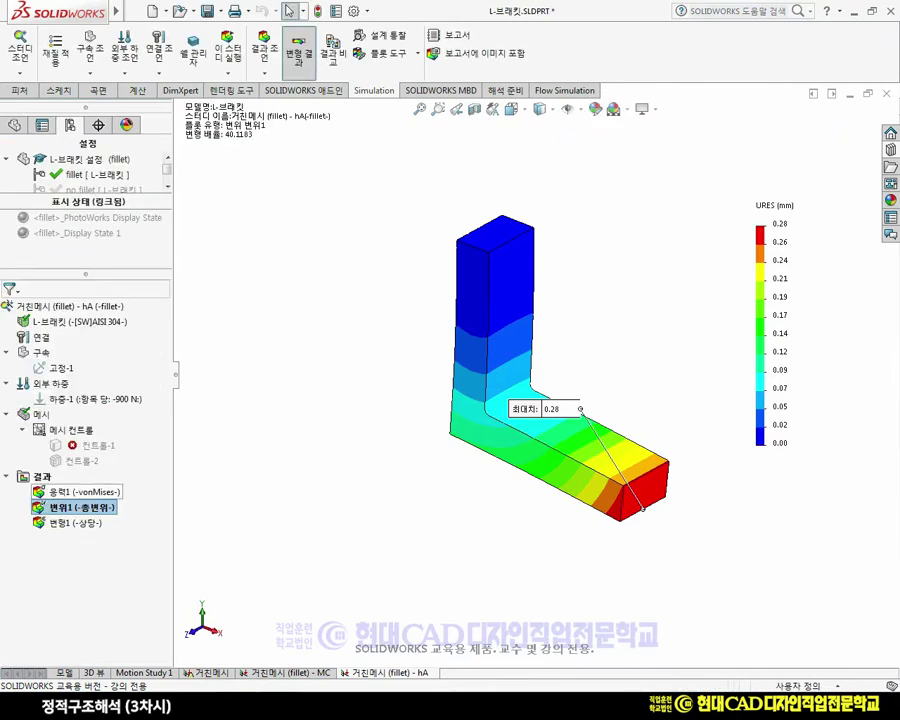
# Step: Try to set the displacement plot's contour option to continuous (연속)
pyautogui.rightClick(72, 507)
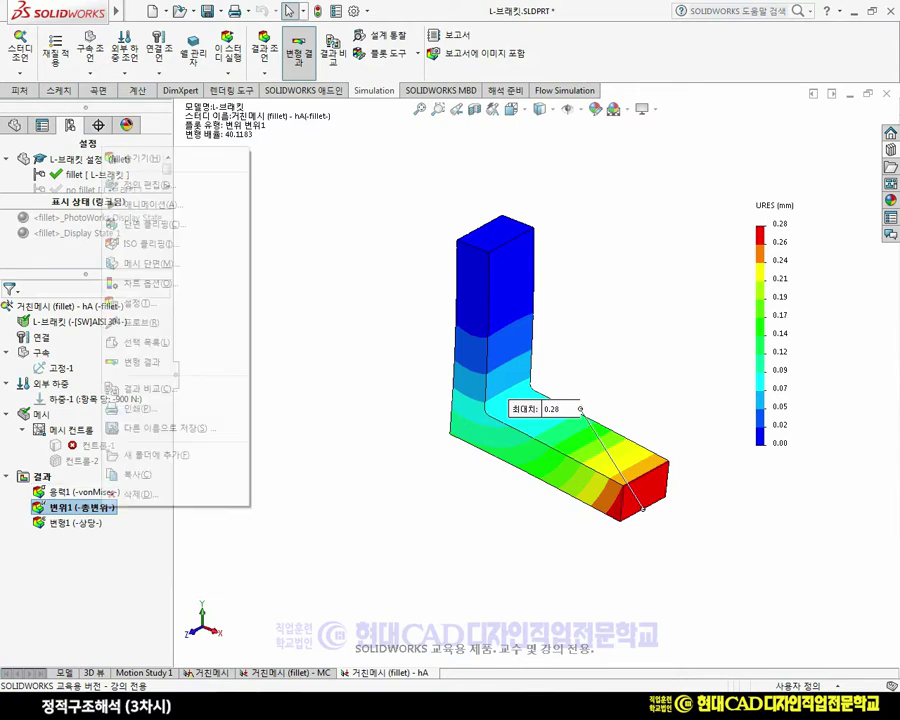
pyautogui.click(140, 303)
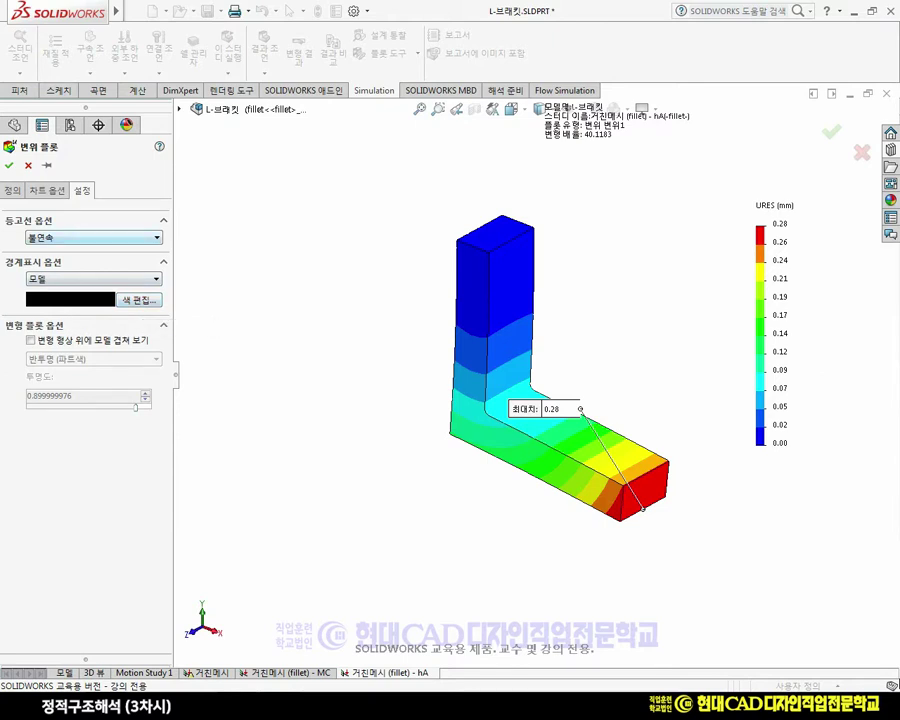
pyautogui.click(130, 237)
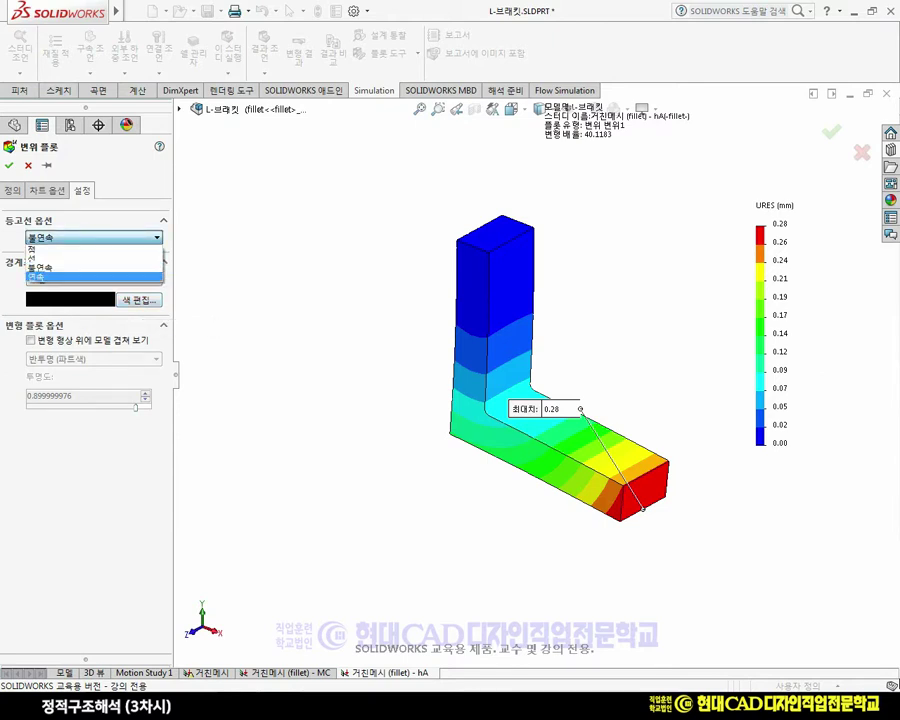
pyautogui.click(40, 277)
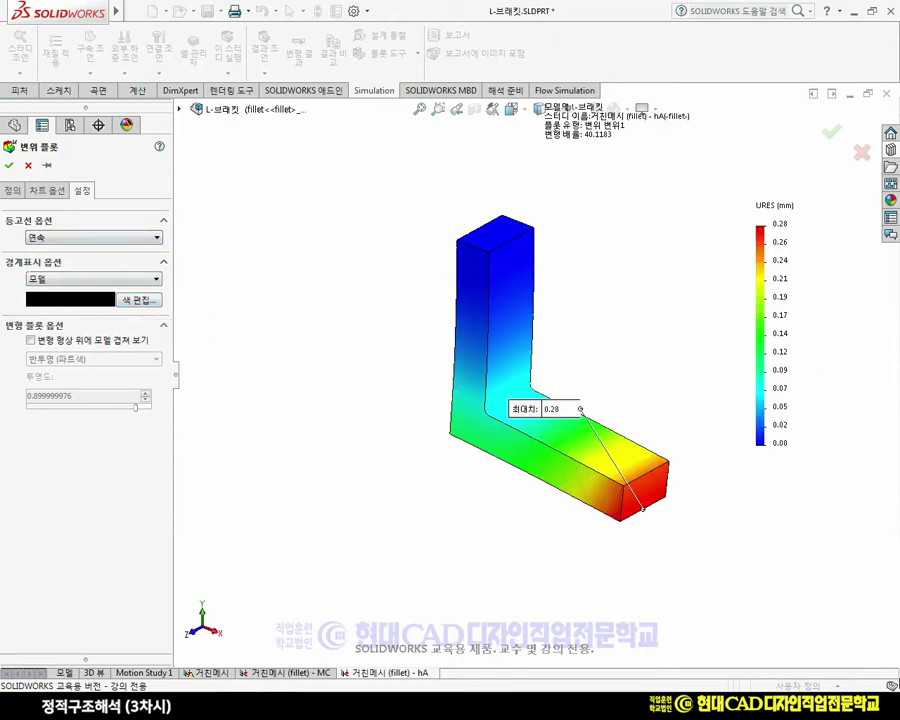
pyautogui.click(9, 165)
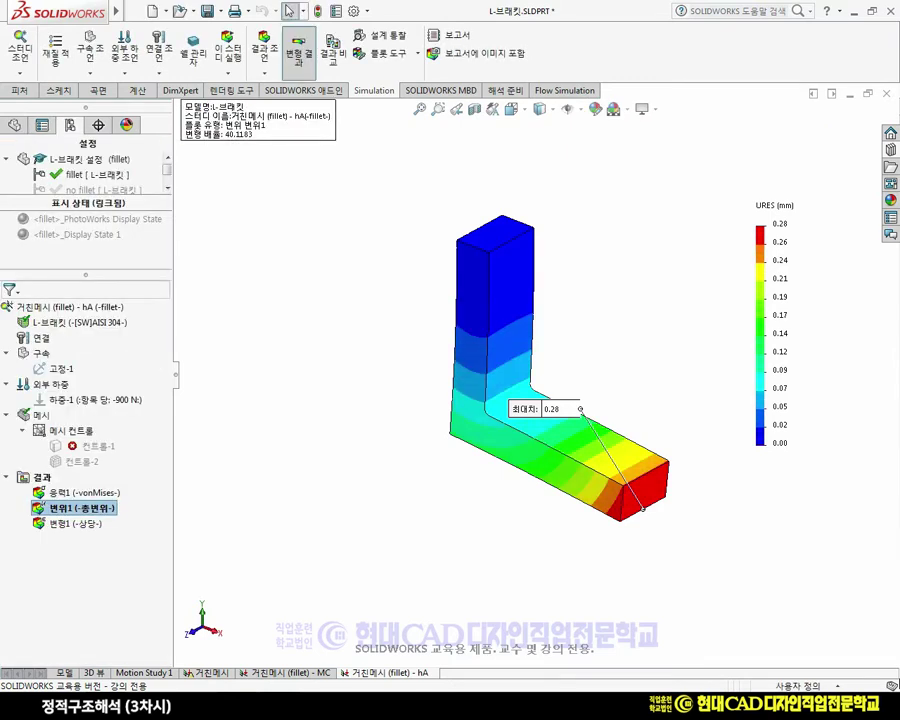
# Step: Set the displacement plot's deformed shape to true scale (실제 배율)
pyautogui.doubleClick(82, 508)
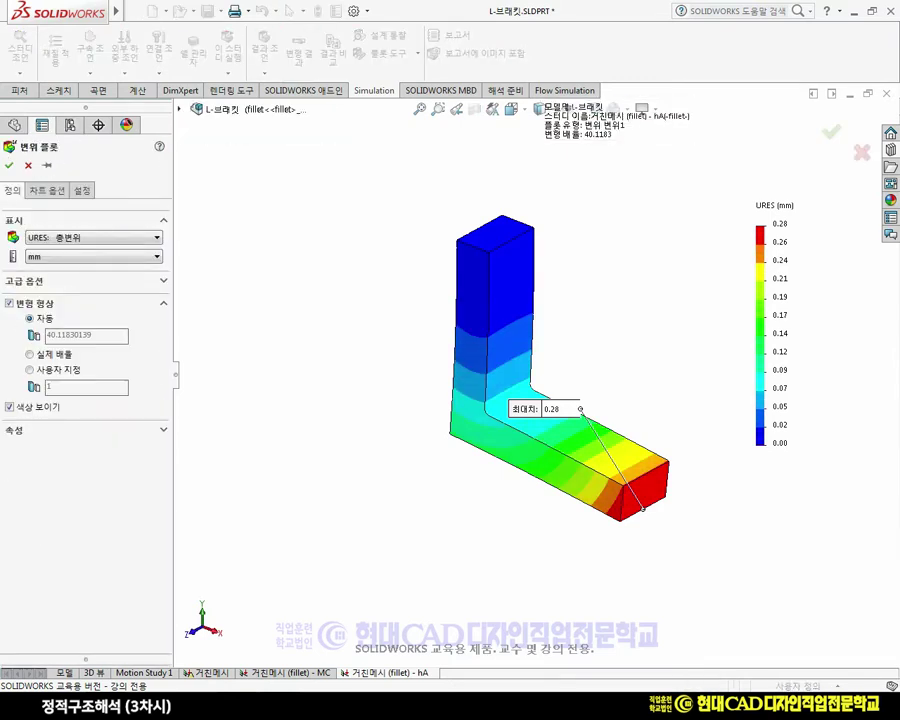
pyautogui.click(30, 354)
pyautogui.click(9, 165)
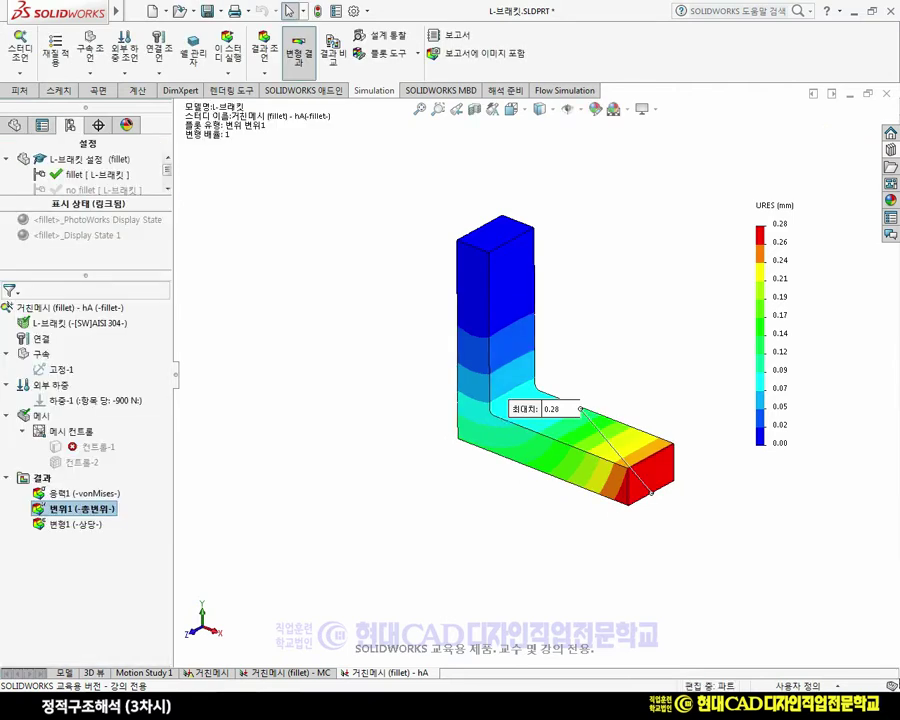
# Step: Set the contour option of displacement plot 변위1 to continuous (연속) at the true-scale deformation
pyautogui.rightClick(97, 508)
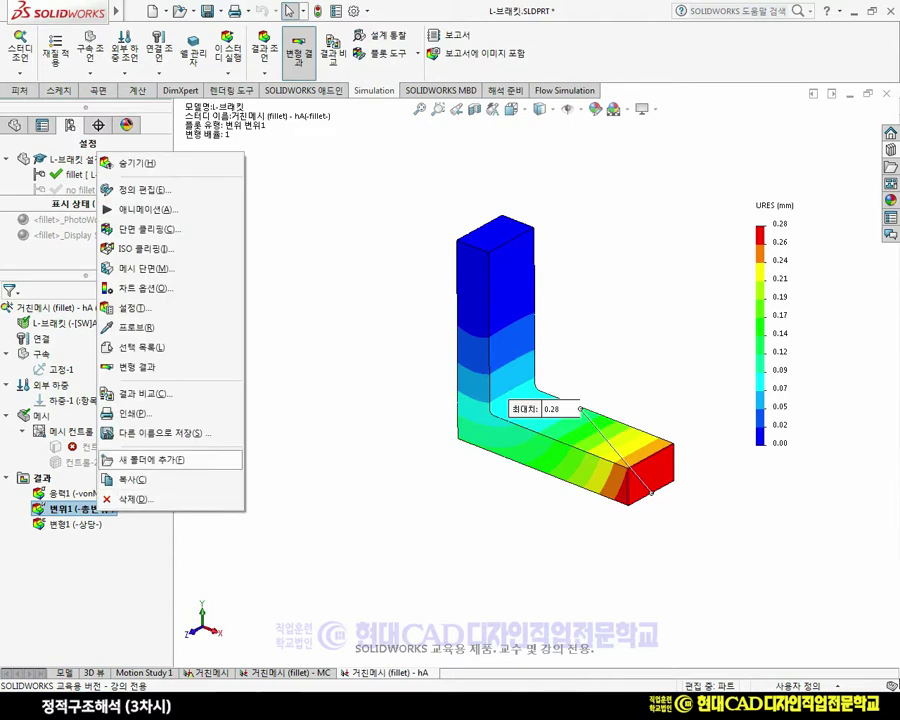
pyautogui.click(130, 308)
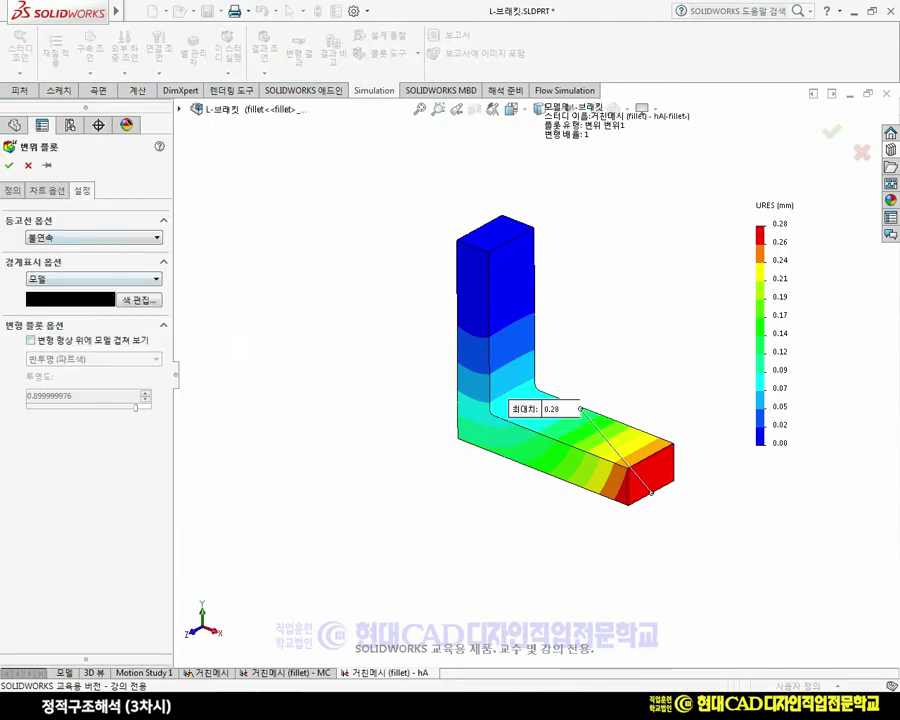
pyautogui.click(157, 238)
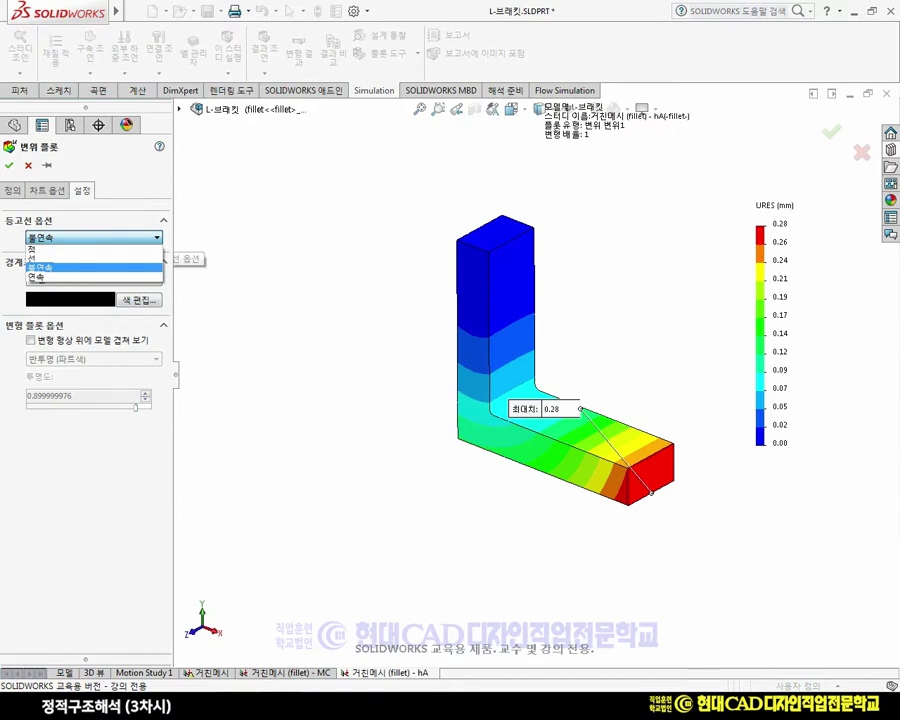
pyautogui.click(40, 277)
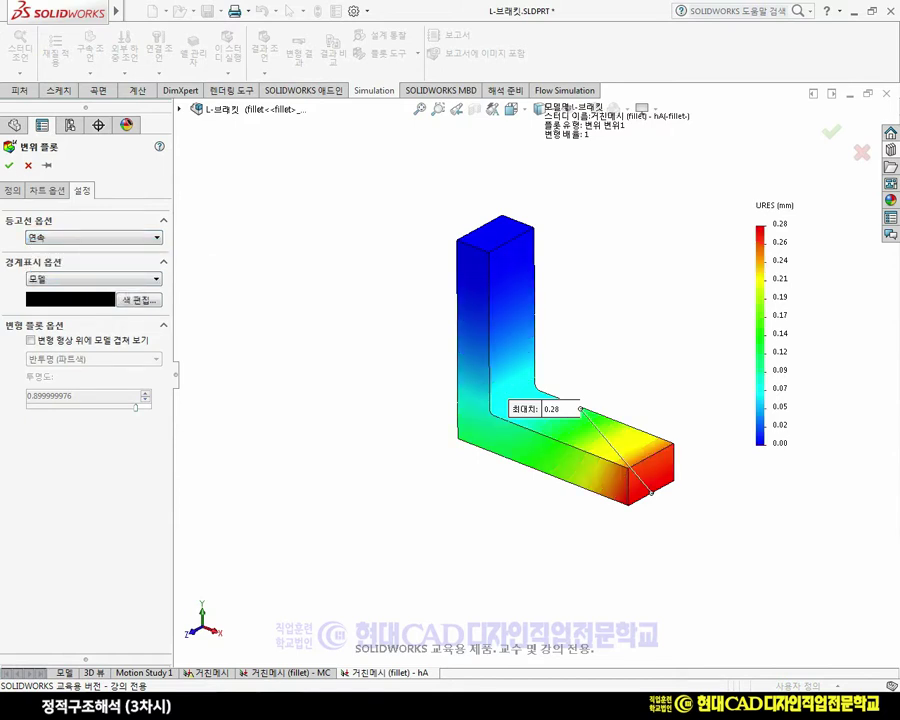
pyautogui.click(9, 166)
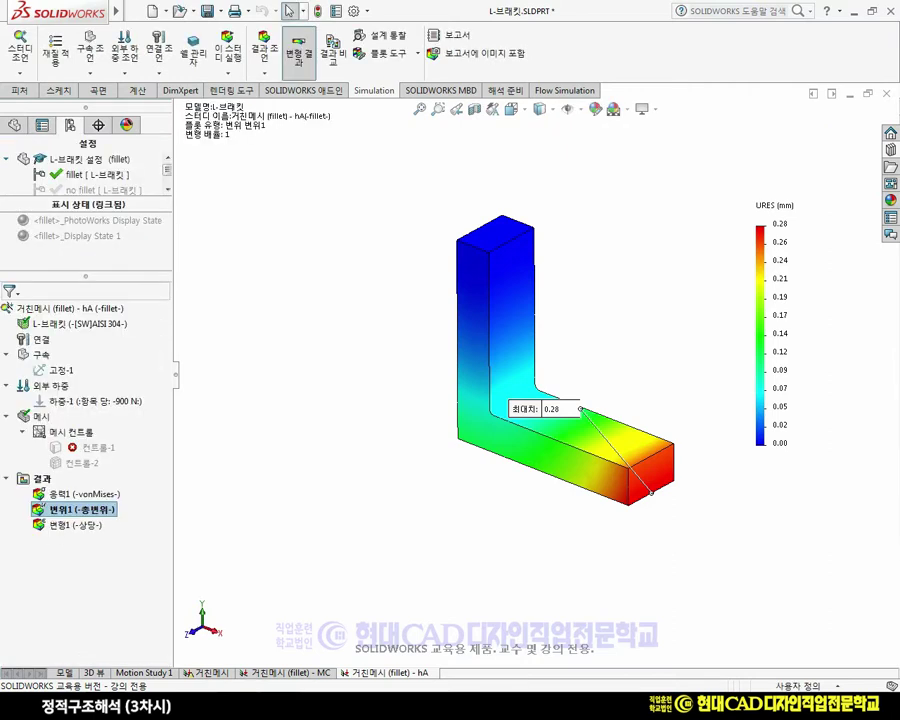
# Step: Move the maximum displacement annotation clear of the bracket, beside its loaded end, and save the part
pyautogui.scroll(2, 518, 421)
pyautogui.scroll(-4, 570, 390)
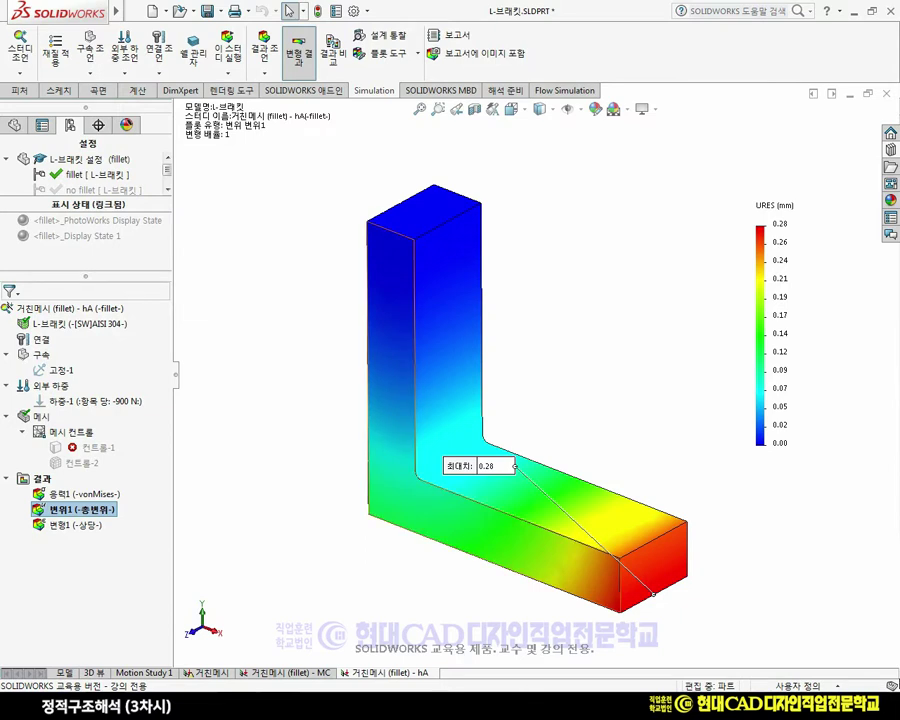
pyautogui.moveTo(480, 466)
pyautogui.mouseDown()
pyautogui.moveTo(718, 471)
pyautogui.moveTo(707, 538)
pyautogui.moveTo(758, 538)
pyautogui.mouseUp()
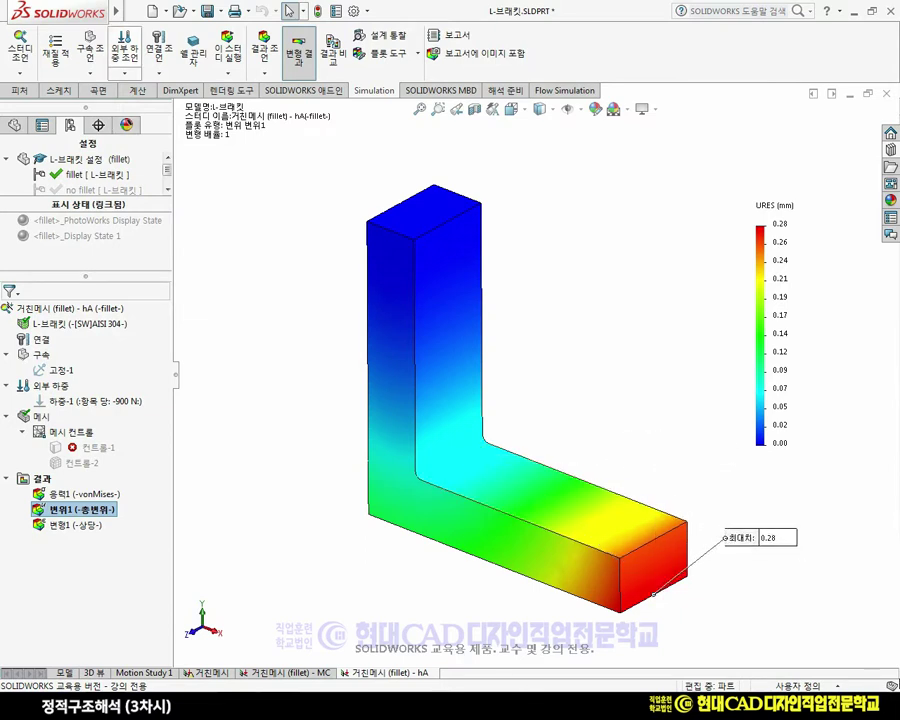
pyautogui.click(141, 11)
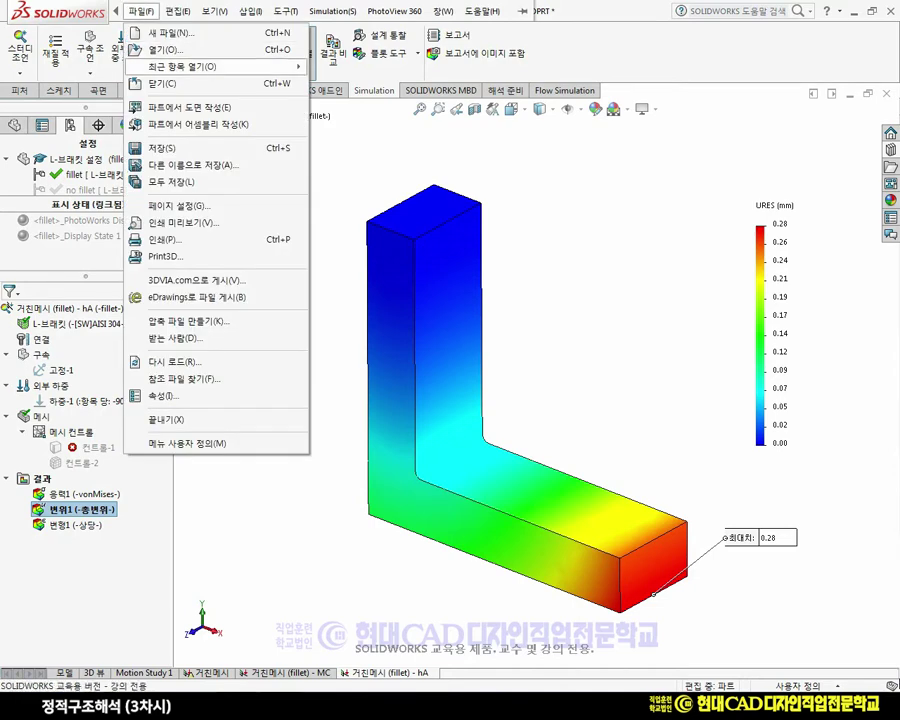
pyautogui.click(165, 148)
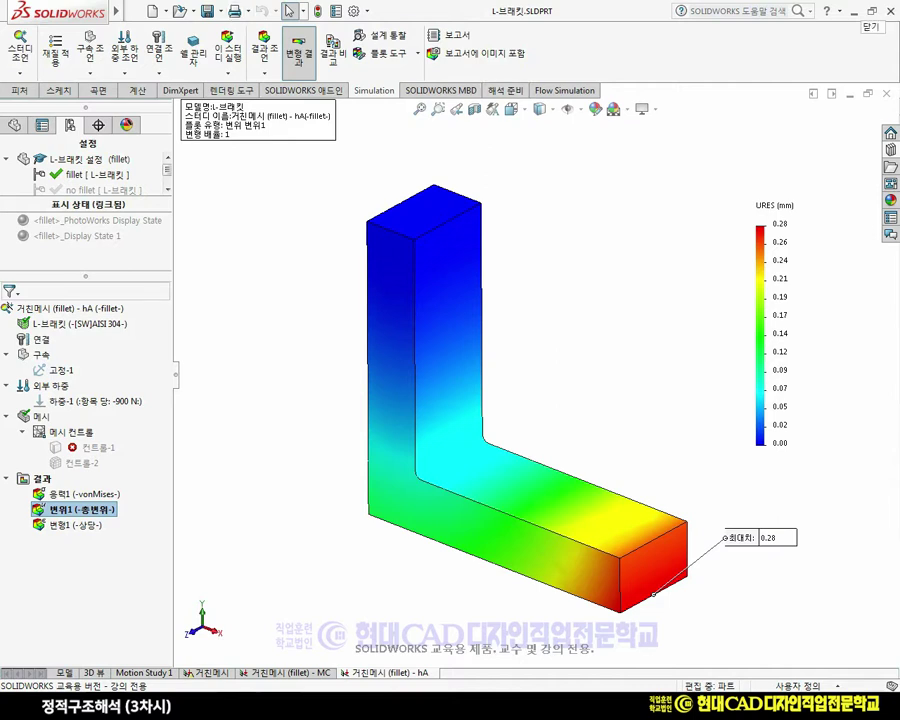
# Step: Save the L-브래킷 part file once more
pyautogui.moveTo(70, 12)
pyautogui.click(141, 11)
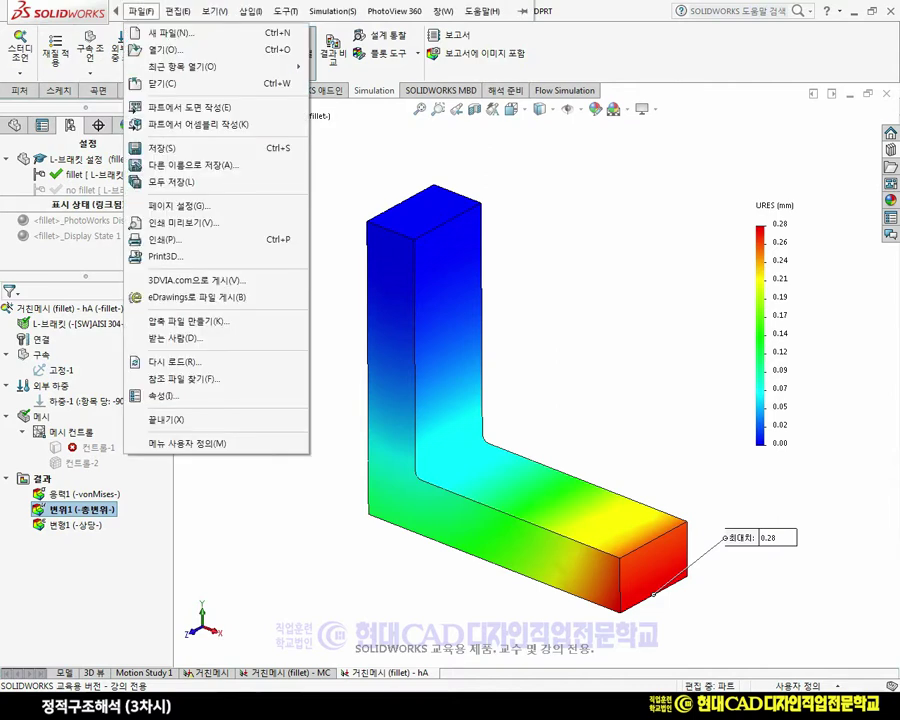
pyautogui.click(160, 148)
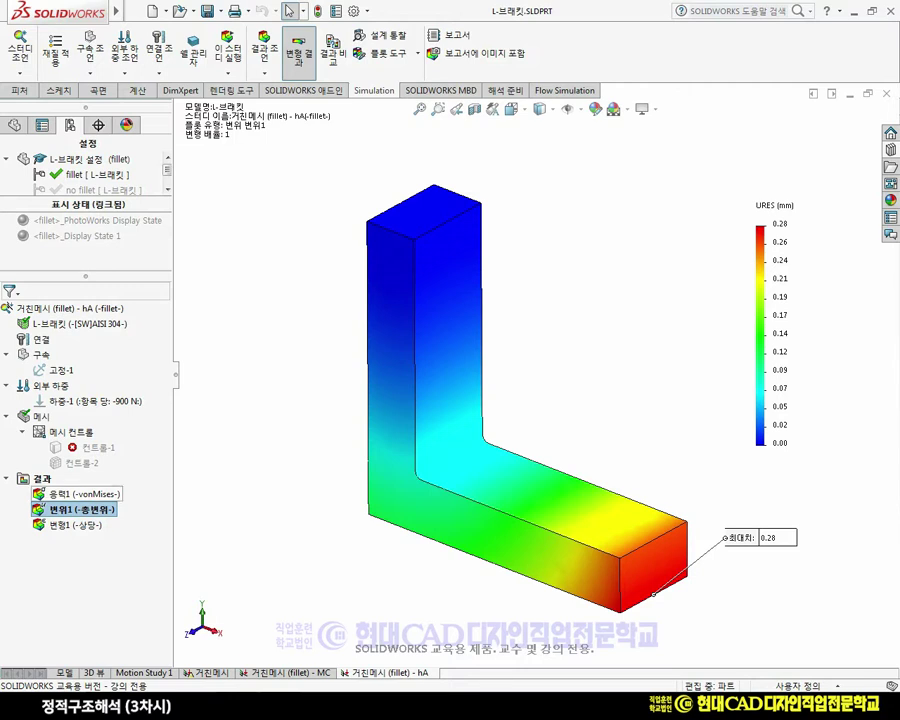
# Step: Display the hA study's von Mises stress plot (응력1) and minimize the program window
pyautogui.rightClick(95, 497)
pyautogui.click(128, 511)
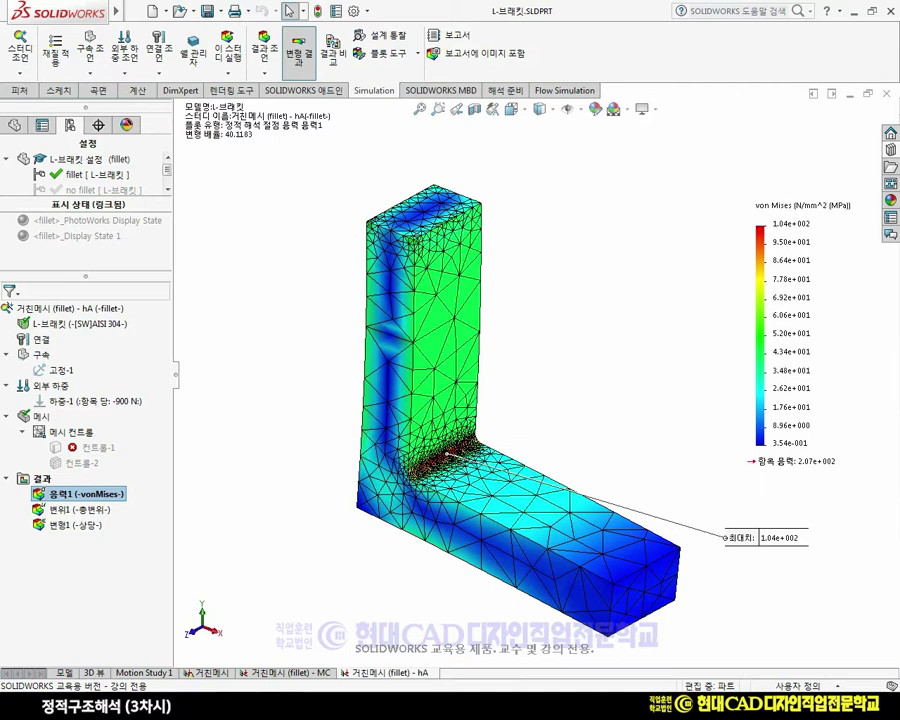
pyautogui.click(855, 11)
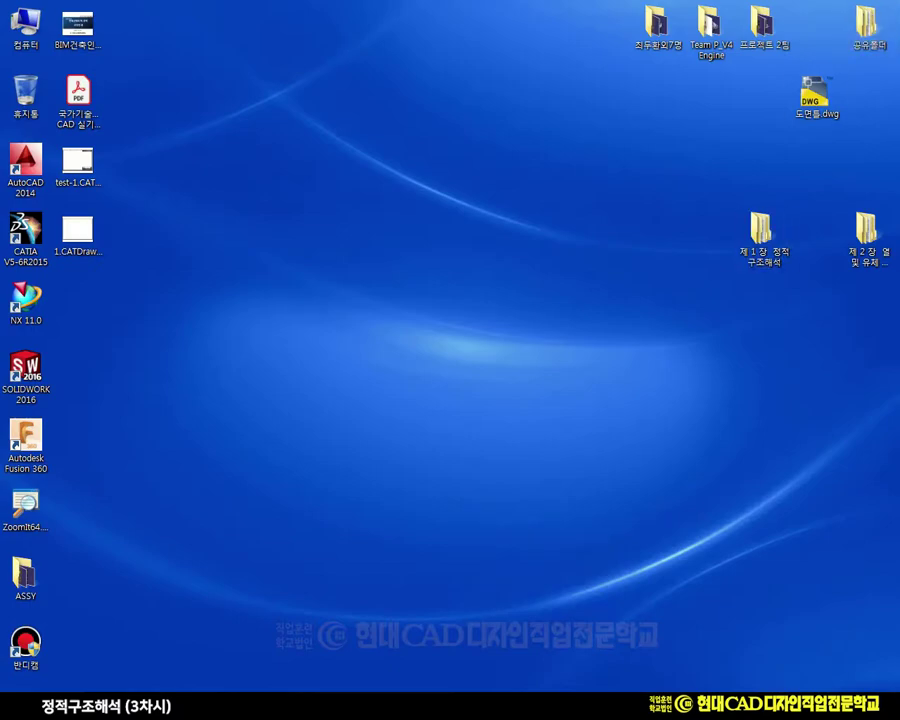